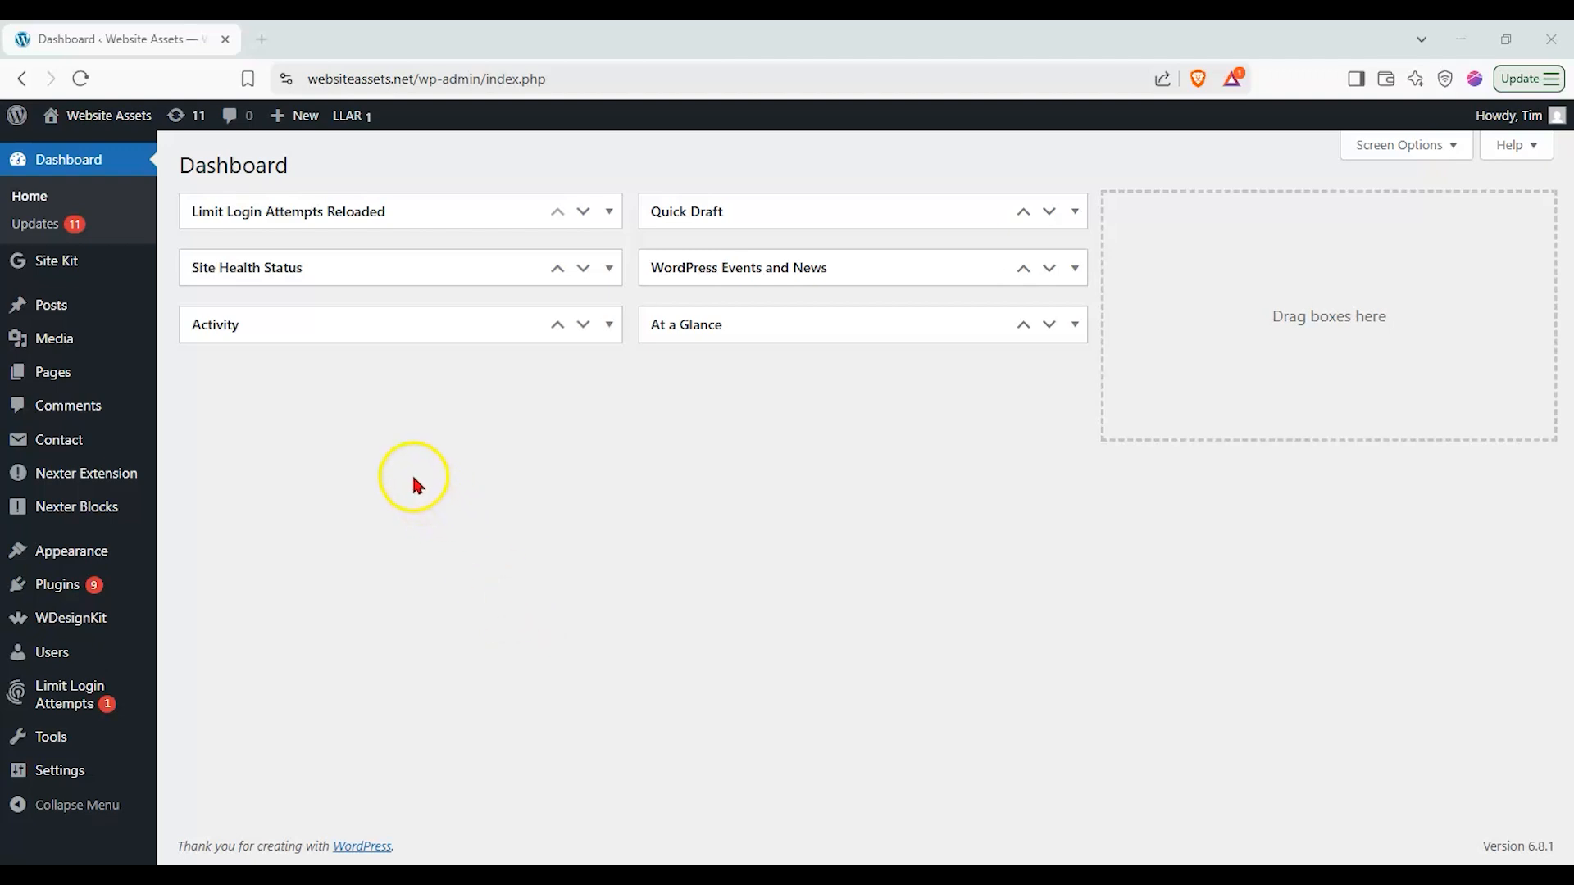
Step: Create a new page and show the Block tab of the settings sidebar
mouse_move(119, 380)
left_click(214, 405)
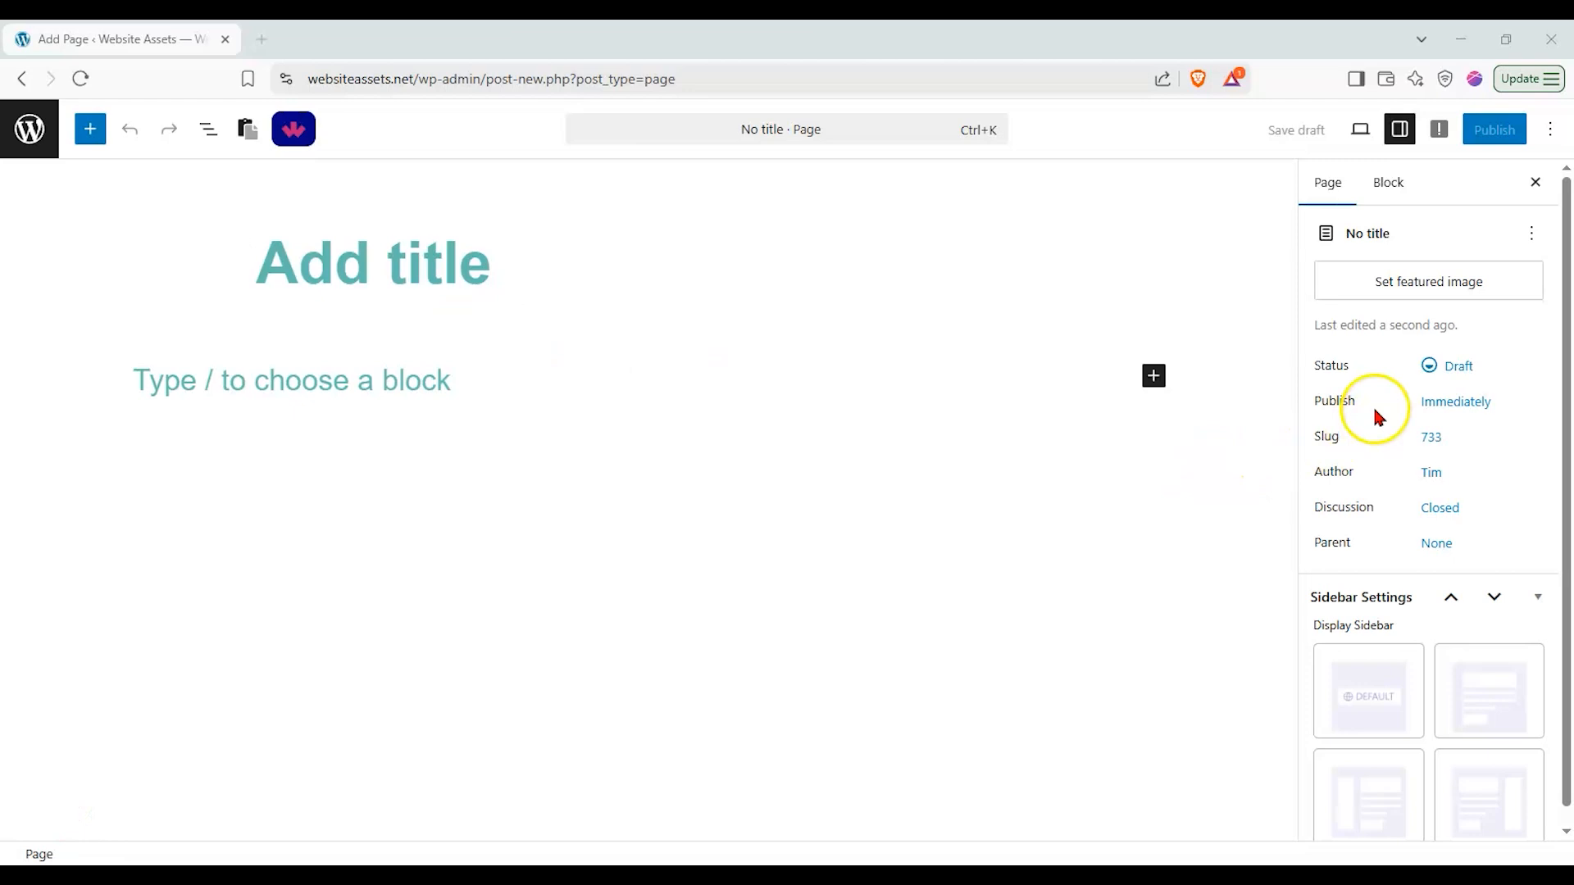
left_click(1407, 139)
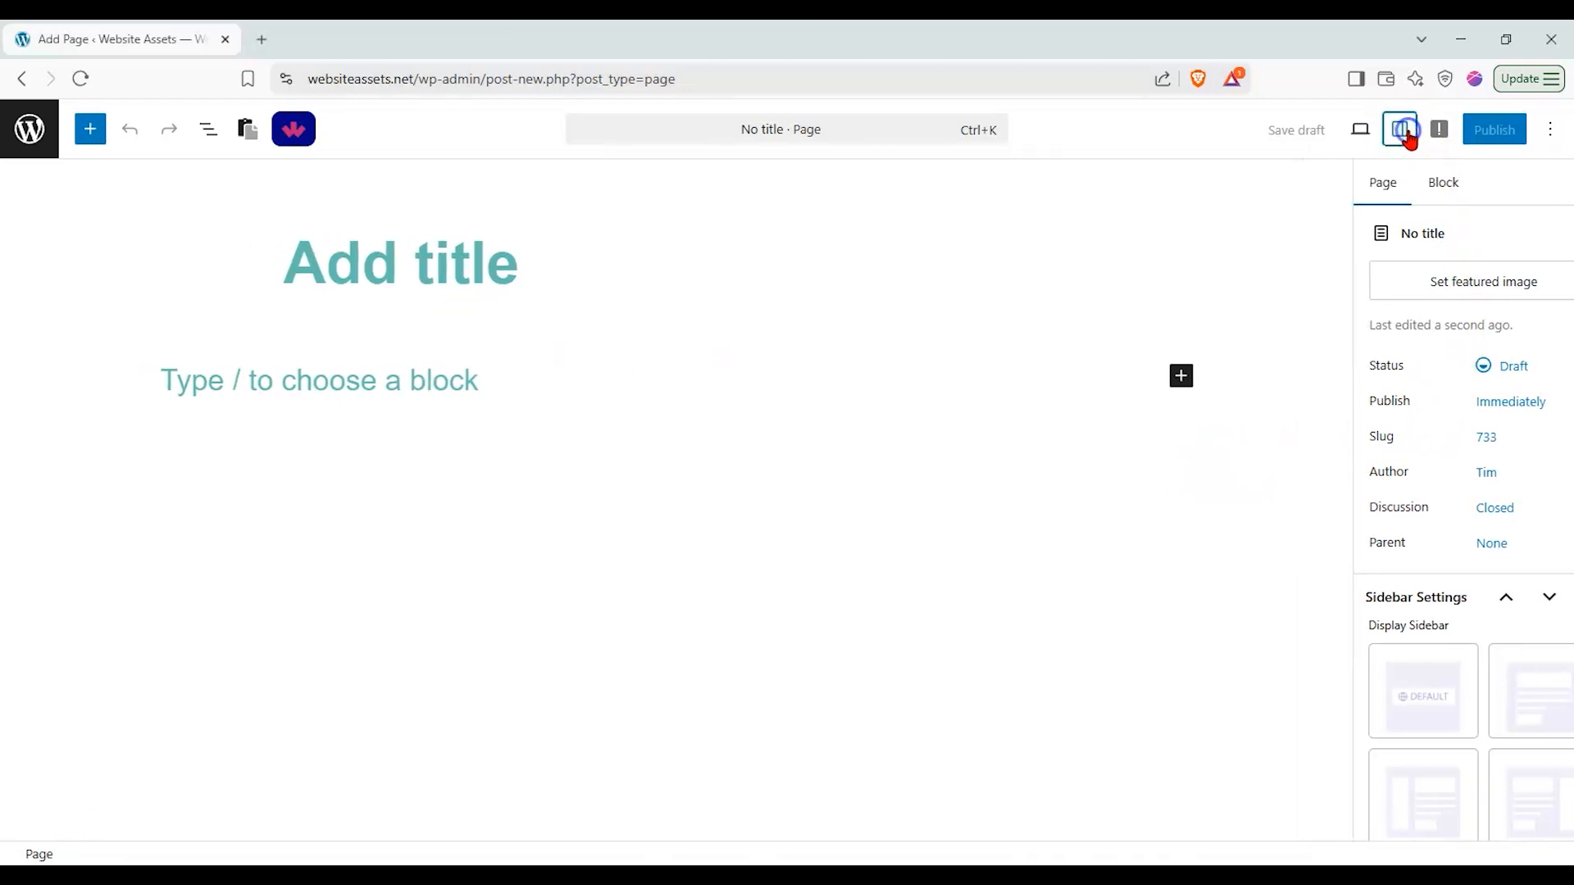
left_click(1401, 132)
left_click(1386, 180)
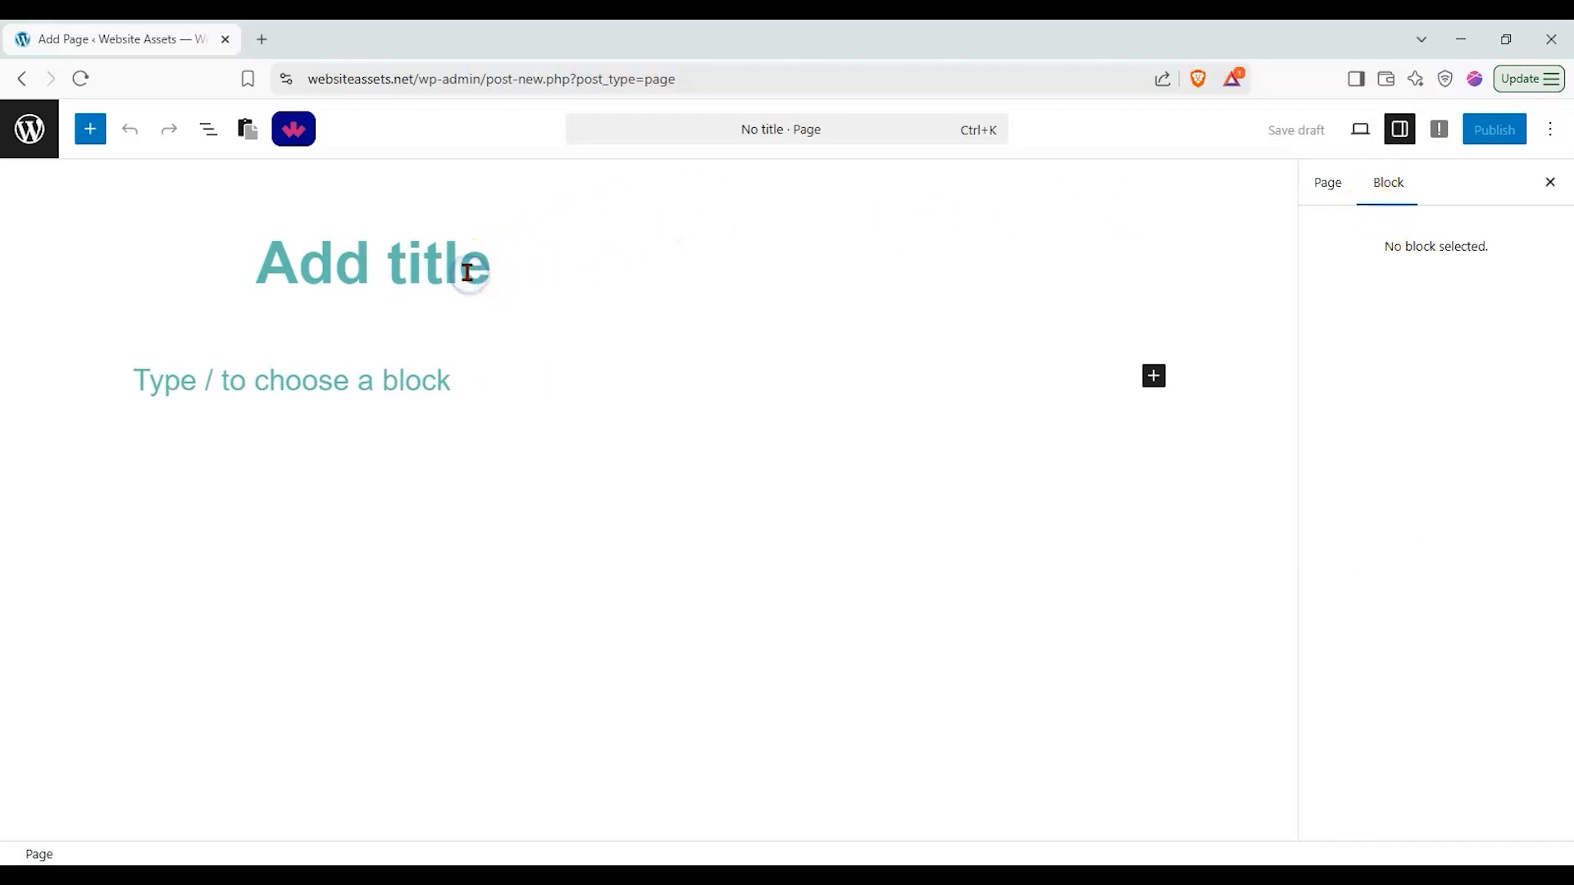
Step: Title the page "Nexter Animated services boxes test"
type("Next")
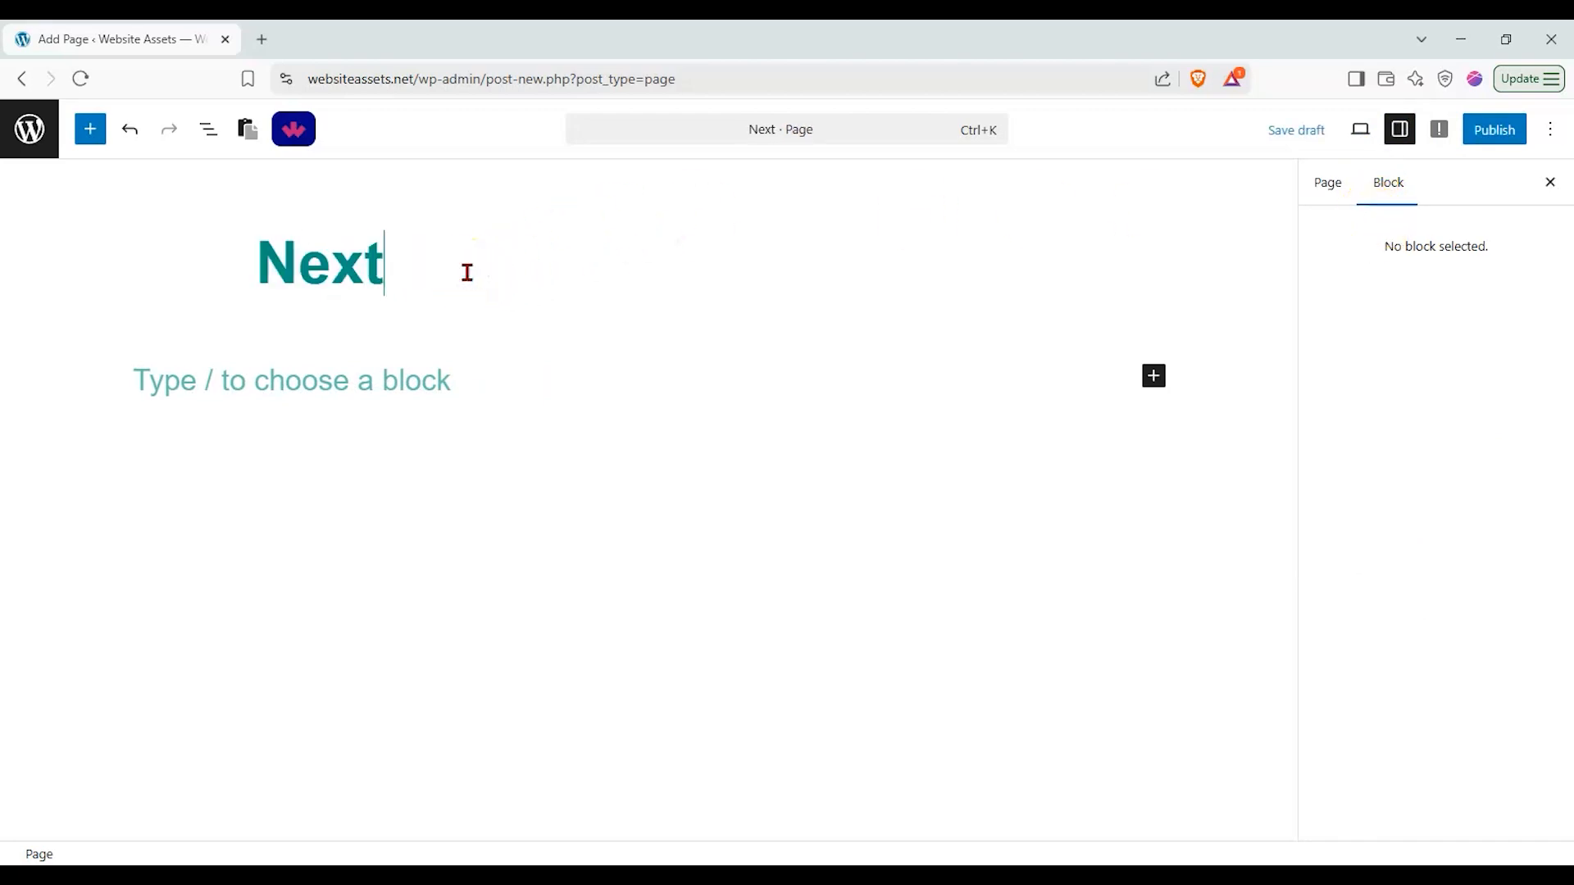
type("er Animamte")
key("BackSpace")
key("BackSpace")
key("BackSpace")
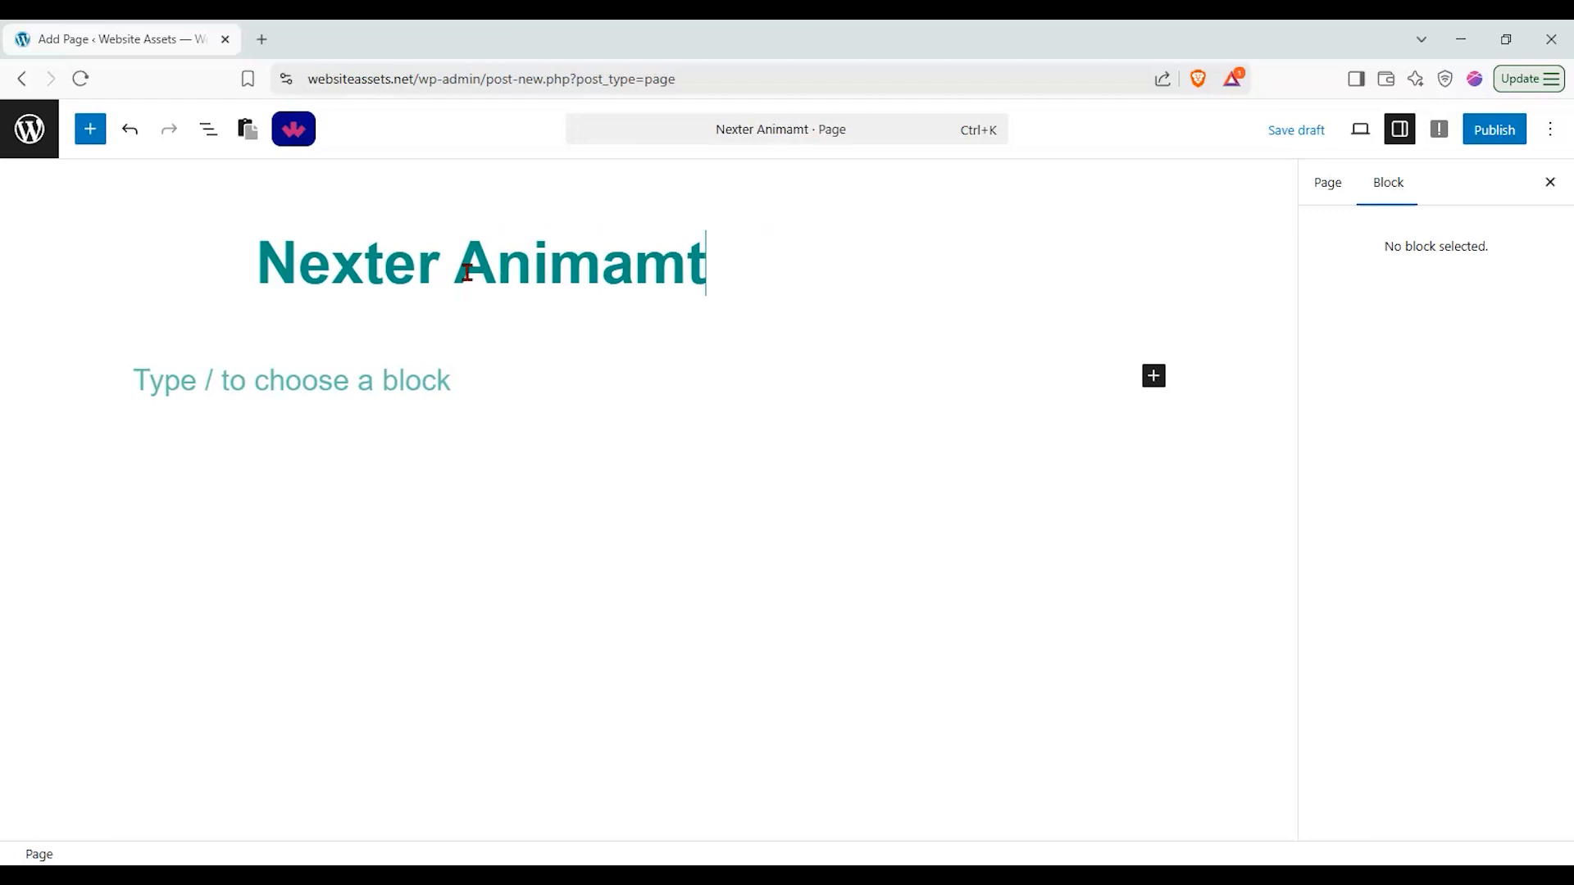
type("ted services")
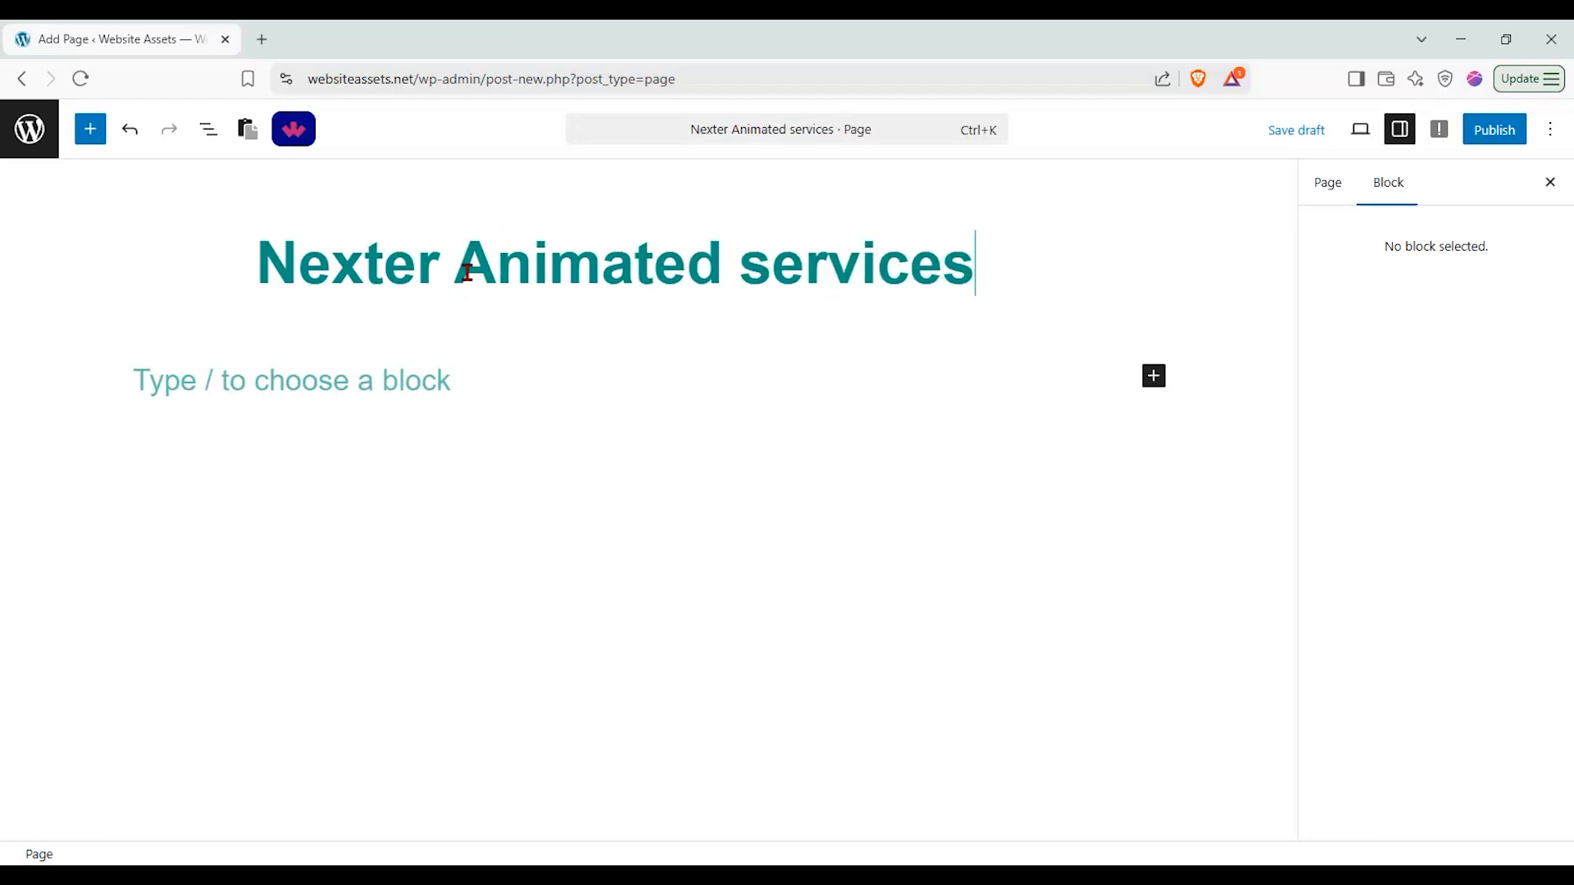
type(" boxes test")
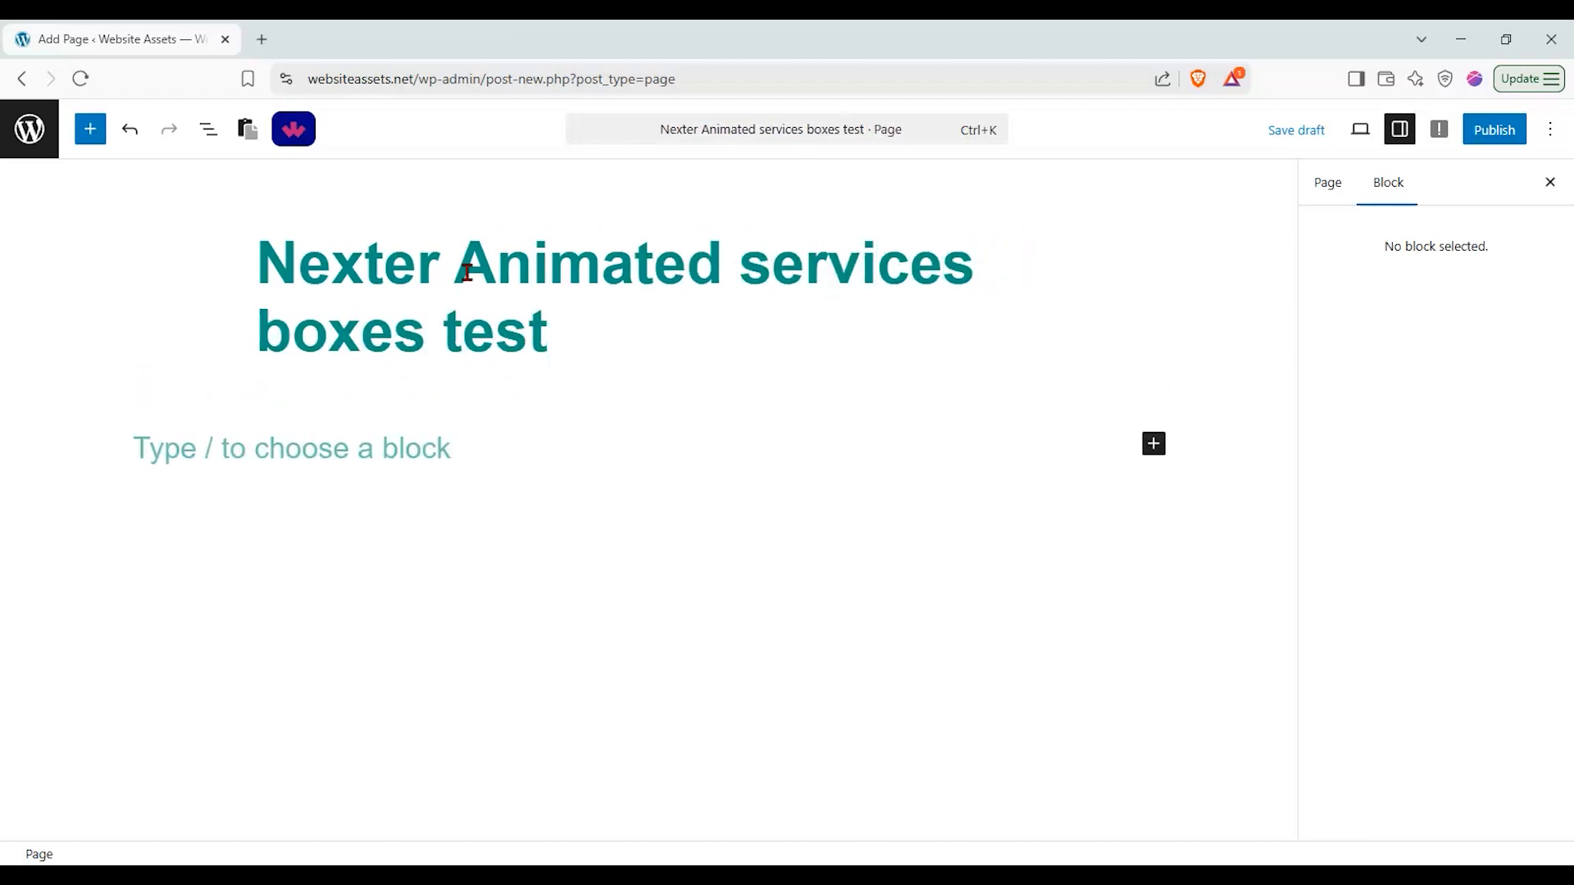
Step: Insert an Animated Service Boxes block from Nexter Blocks into the page body
left_click(291, 351)
left_click(89, 140)
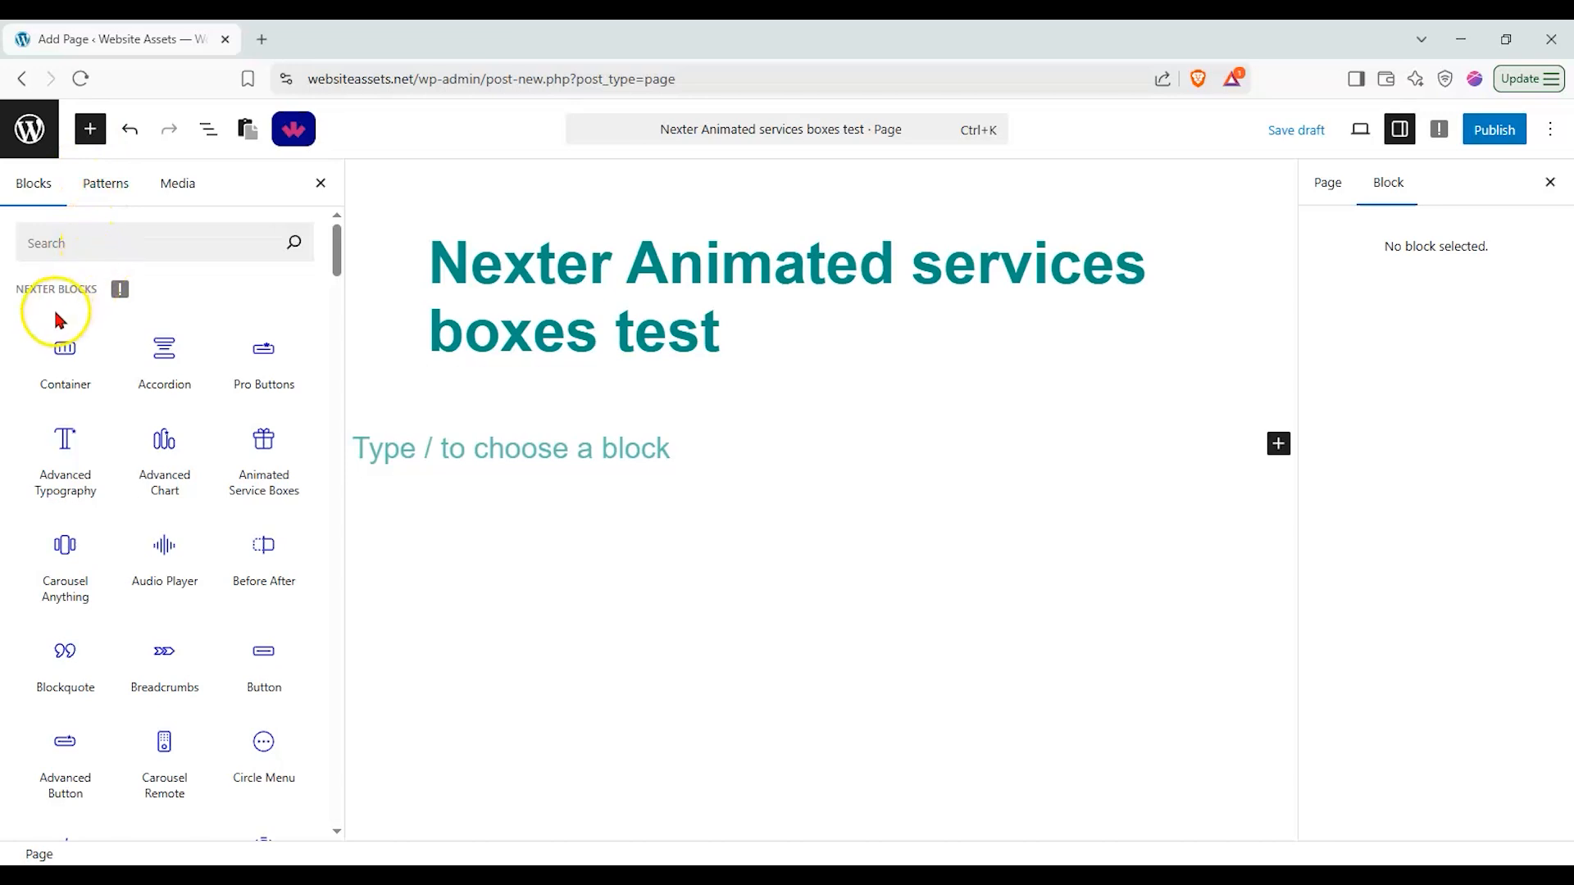
mouse_move(285, 438)
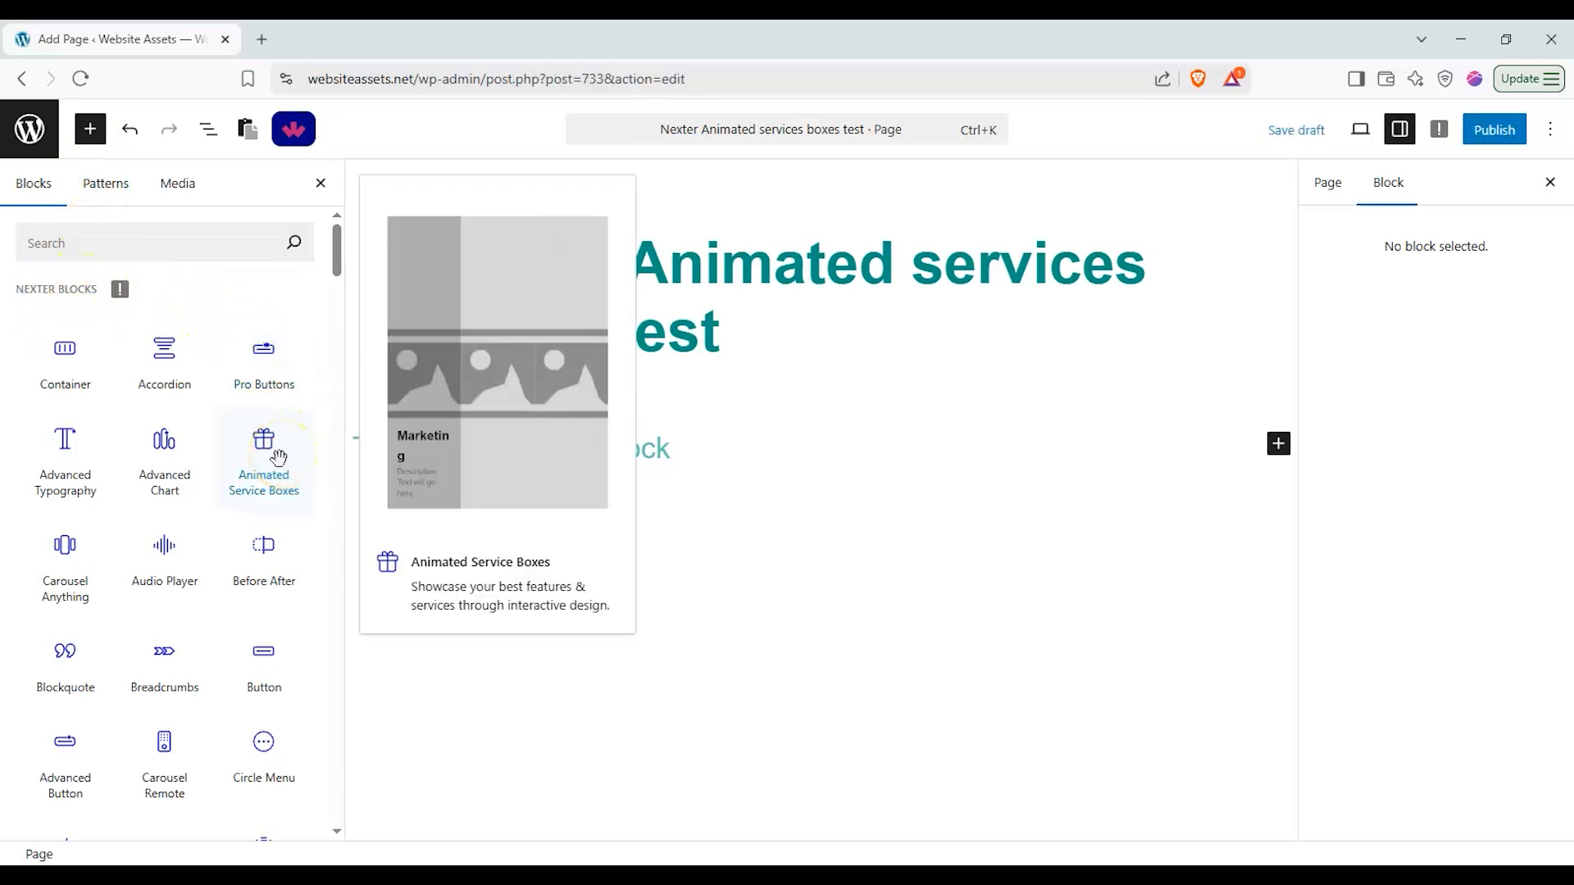
left_click_drag(268, 459, 528, 455)
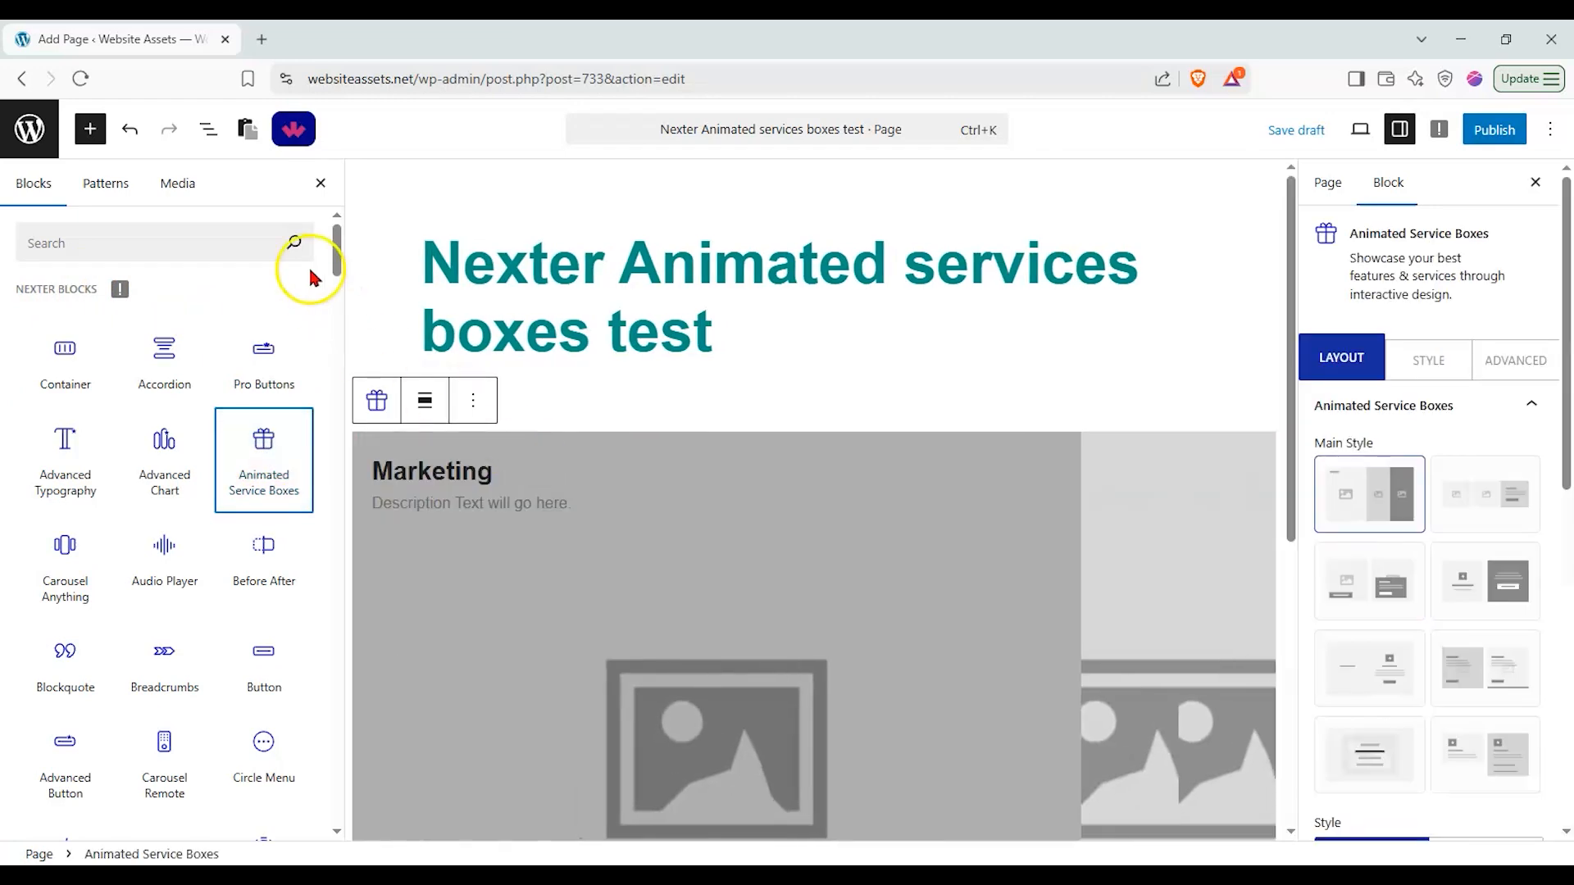
Step: Preview several Main Style layouts for the Animated Service Boxes block
left_click(321, 183)
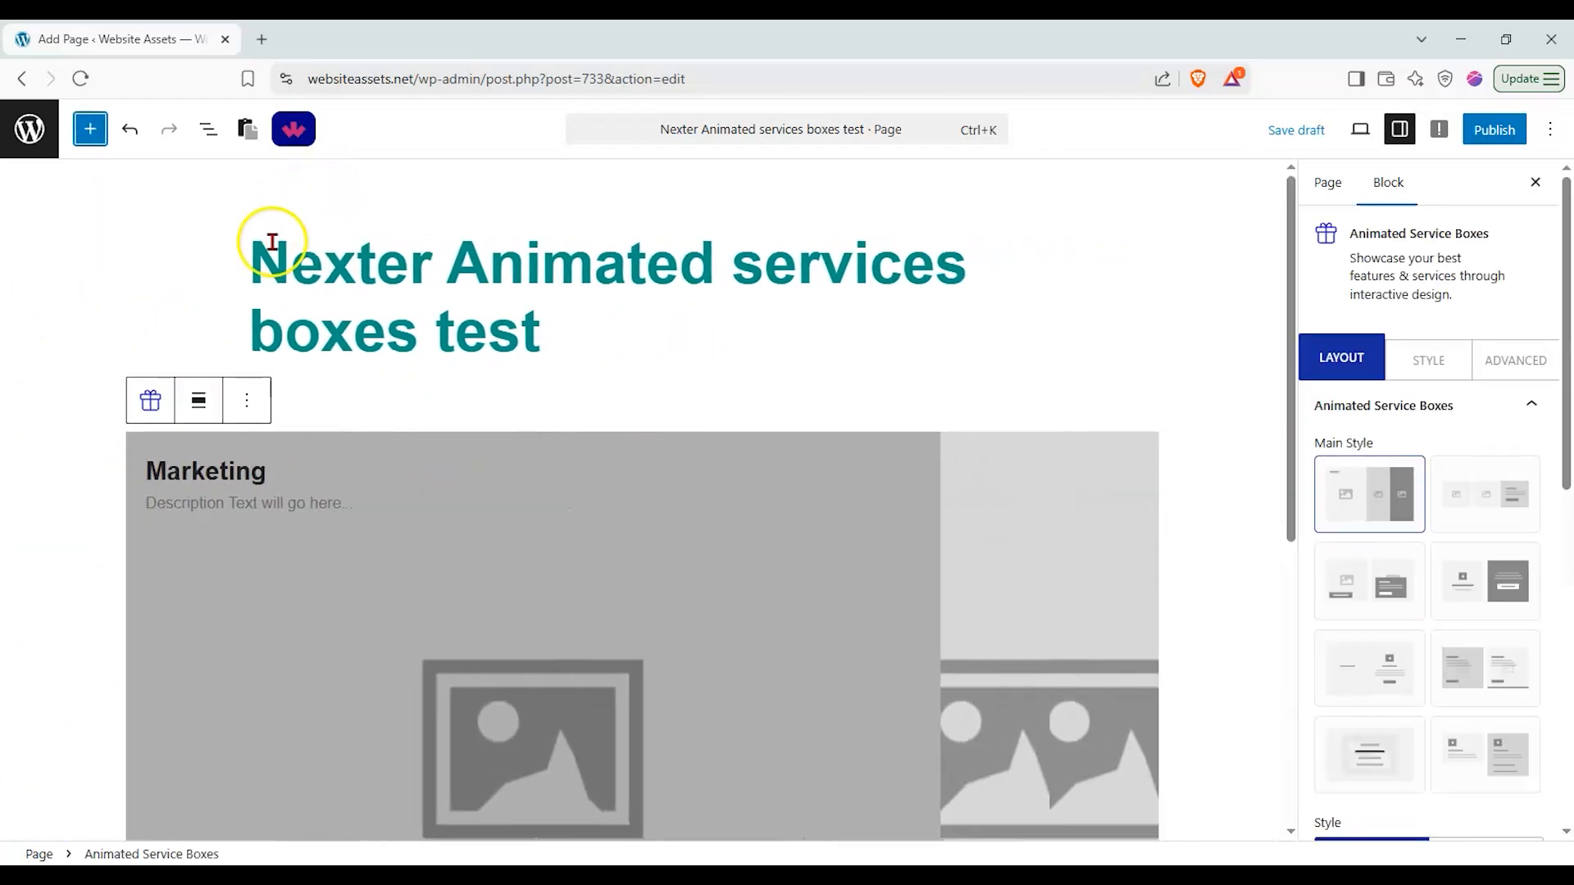
scroll(275, 240, "down", 1)
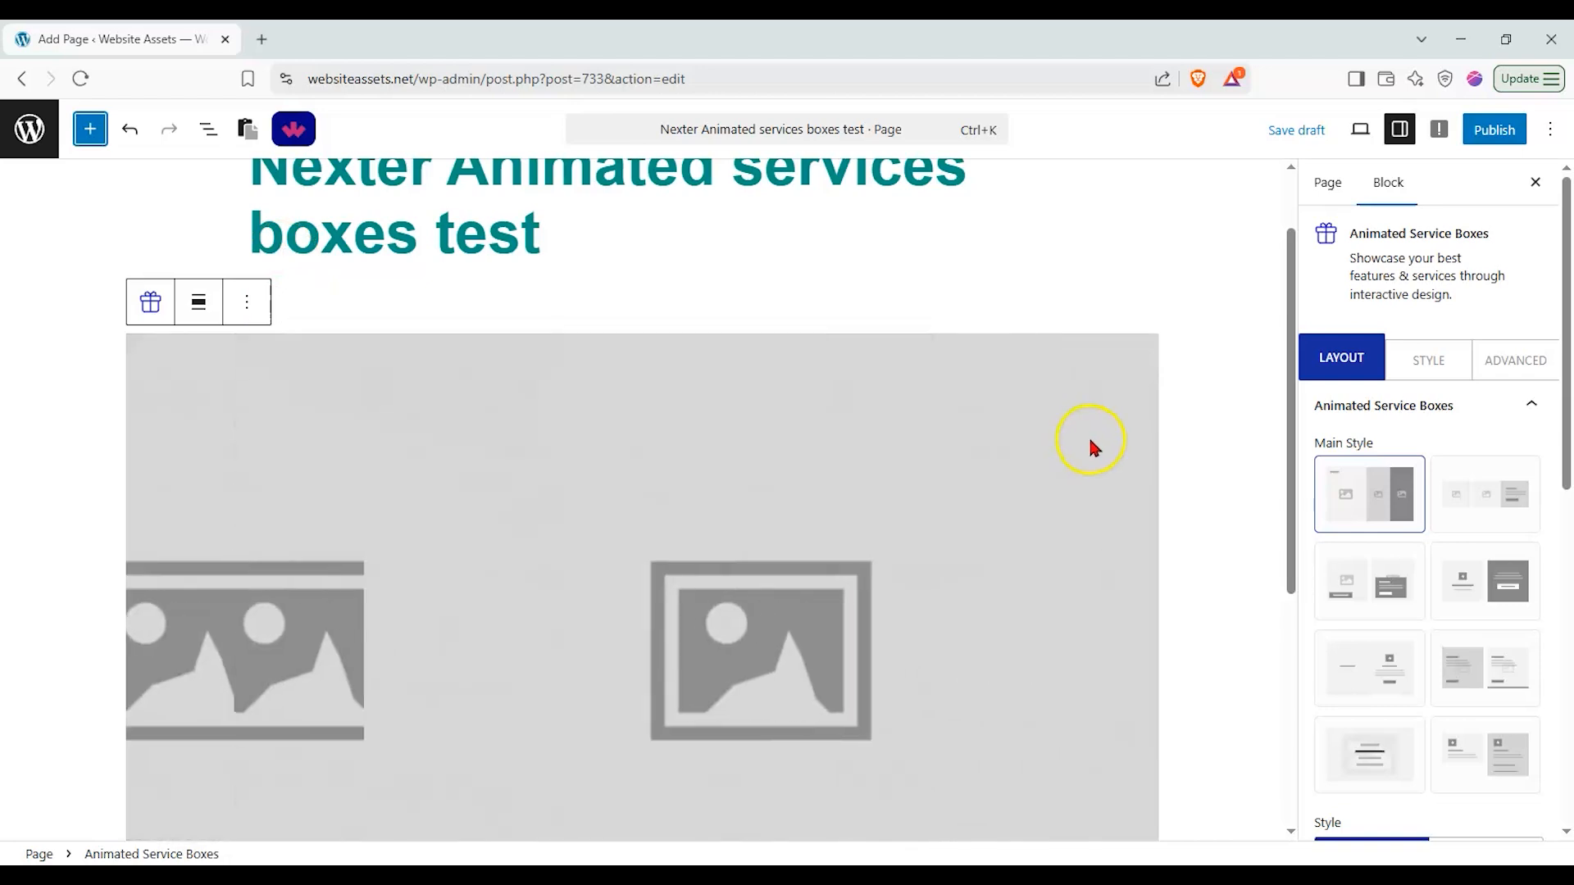
mouse_move(1091, 440)
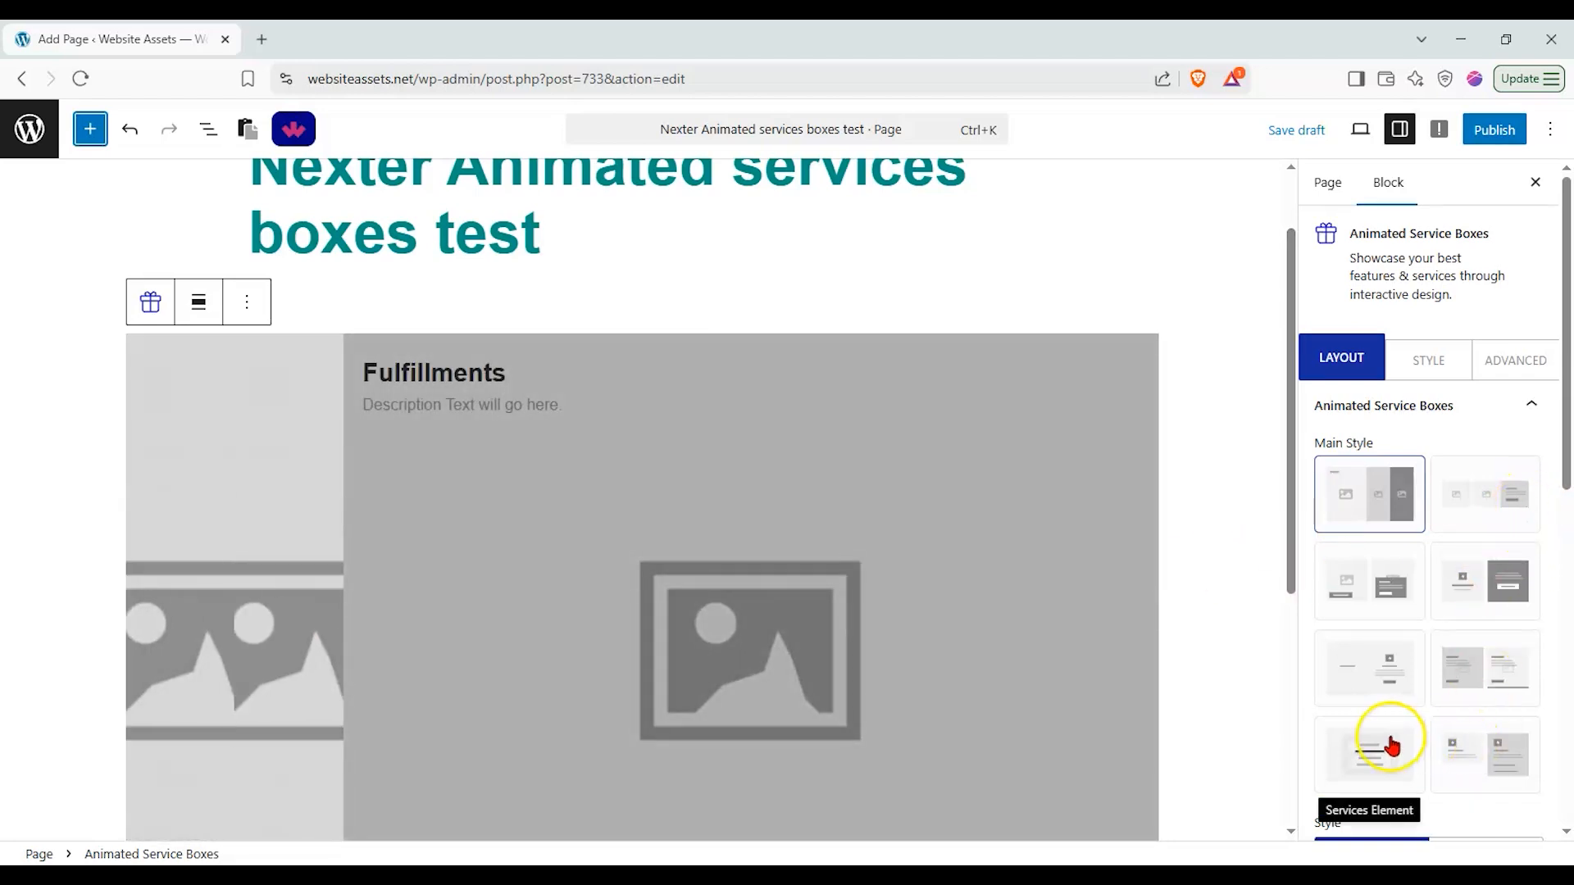
left_click(1488, 753)
left_click(1497, 492)
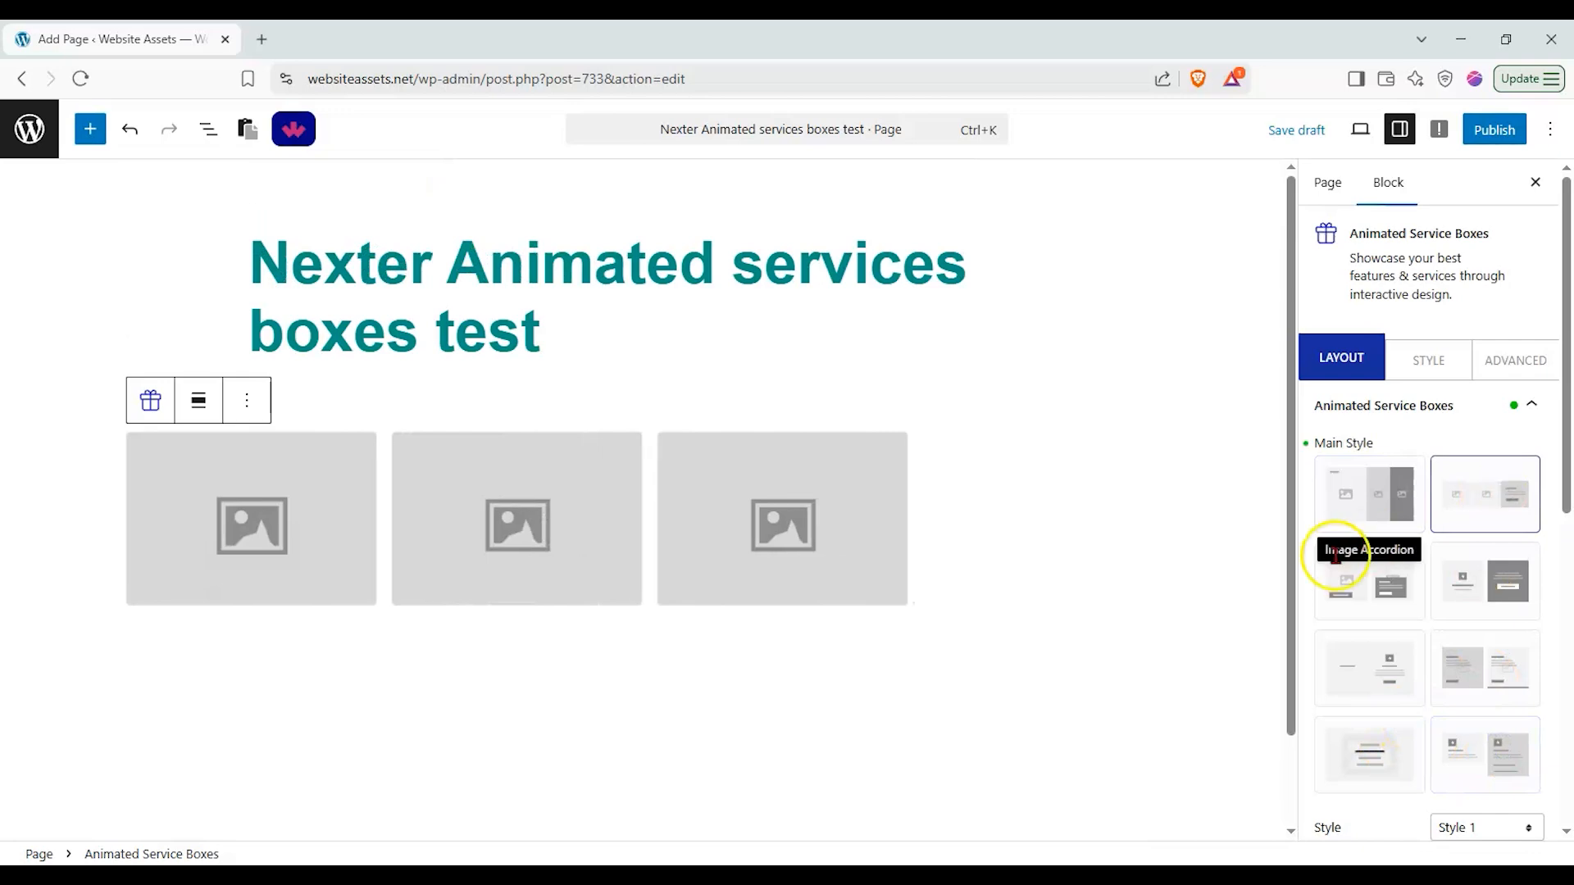
left_click(1380, 587)
left_click(1507, 578)
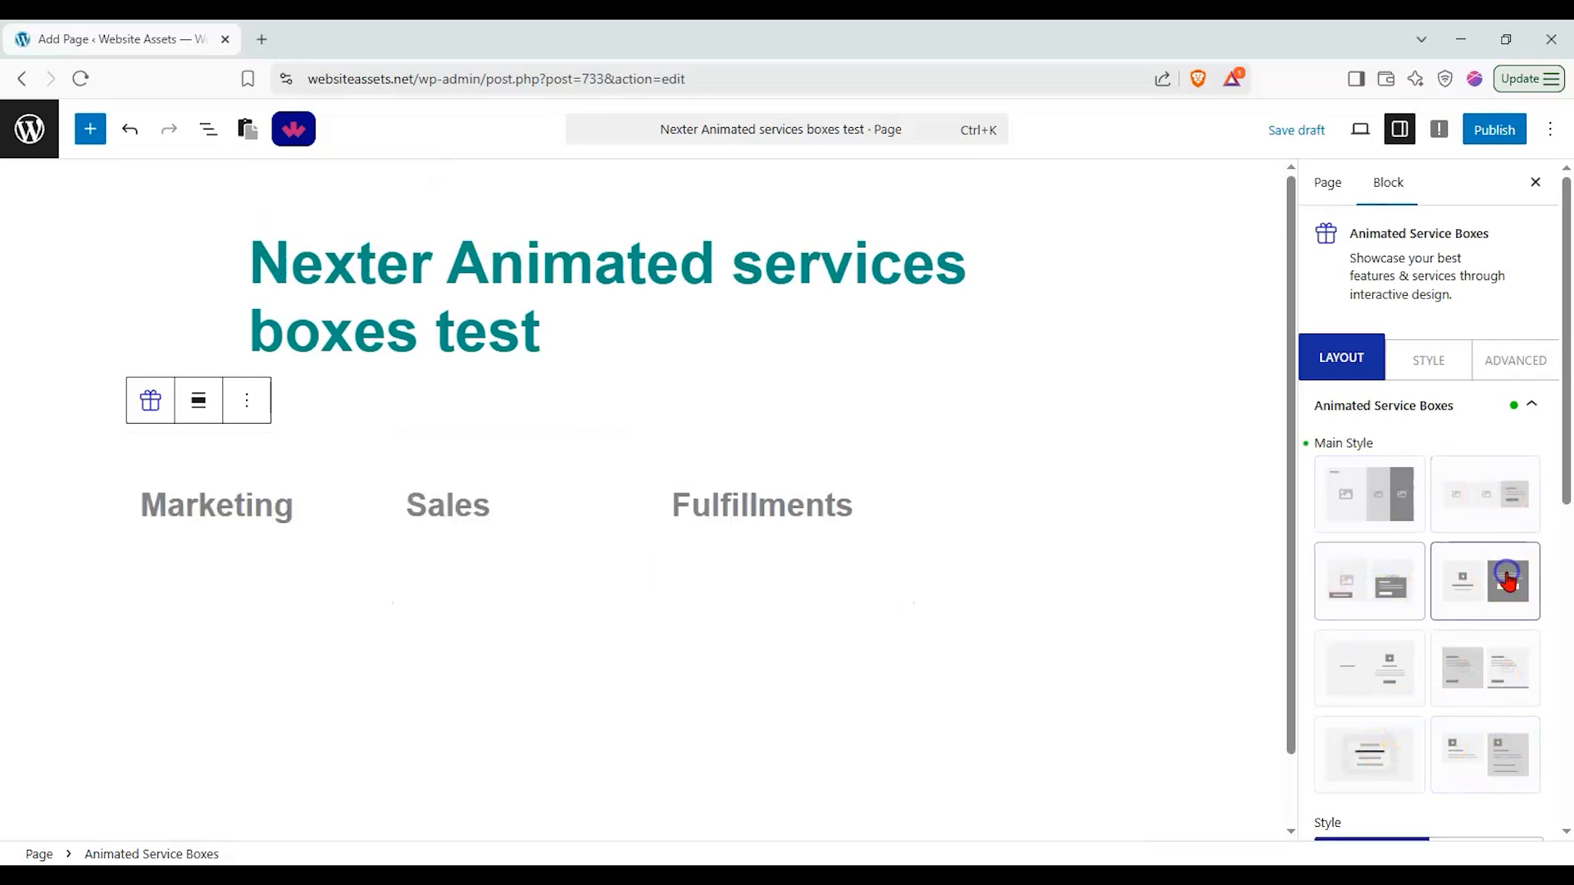
left_click(1408, 686)
left_click(1459, 604)
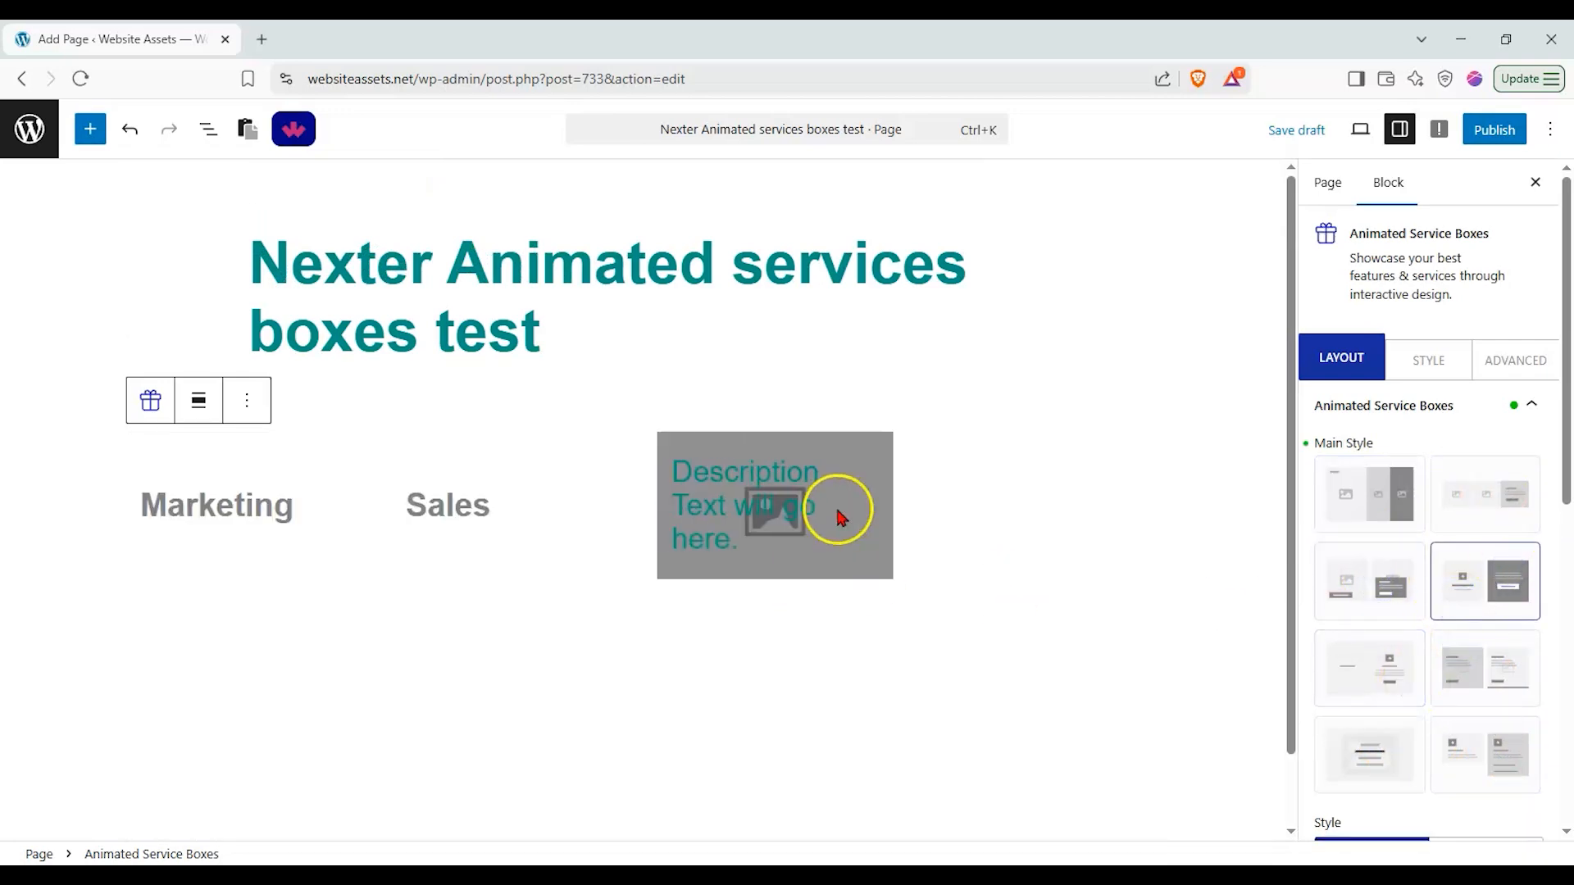
Step: Set the block's Main Style to the image-beside-text card layout after trying a few others
left_click(1455, 652)
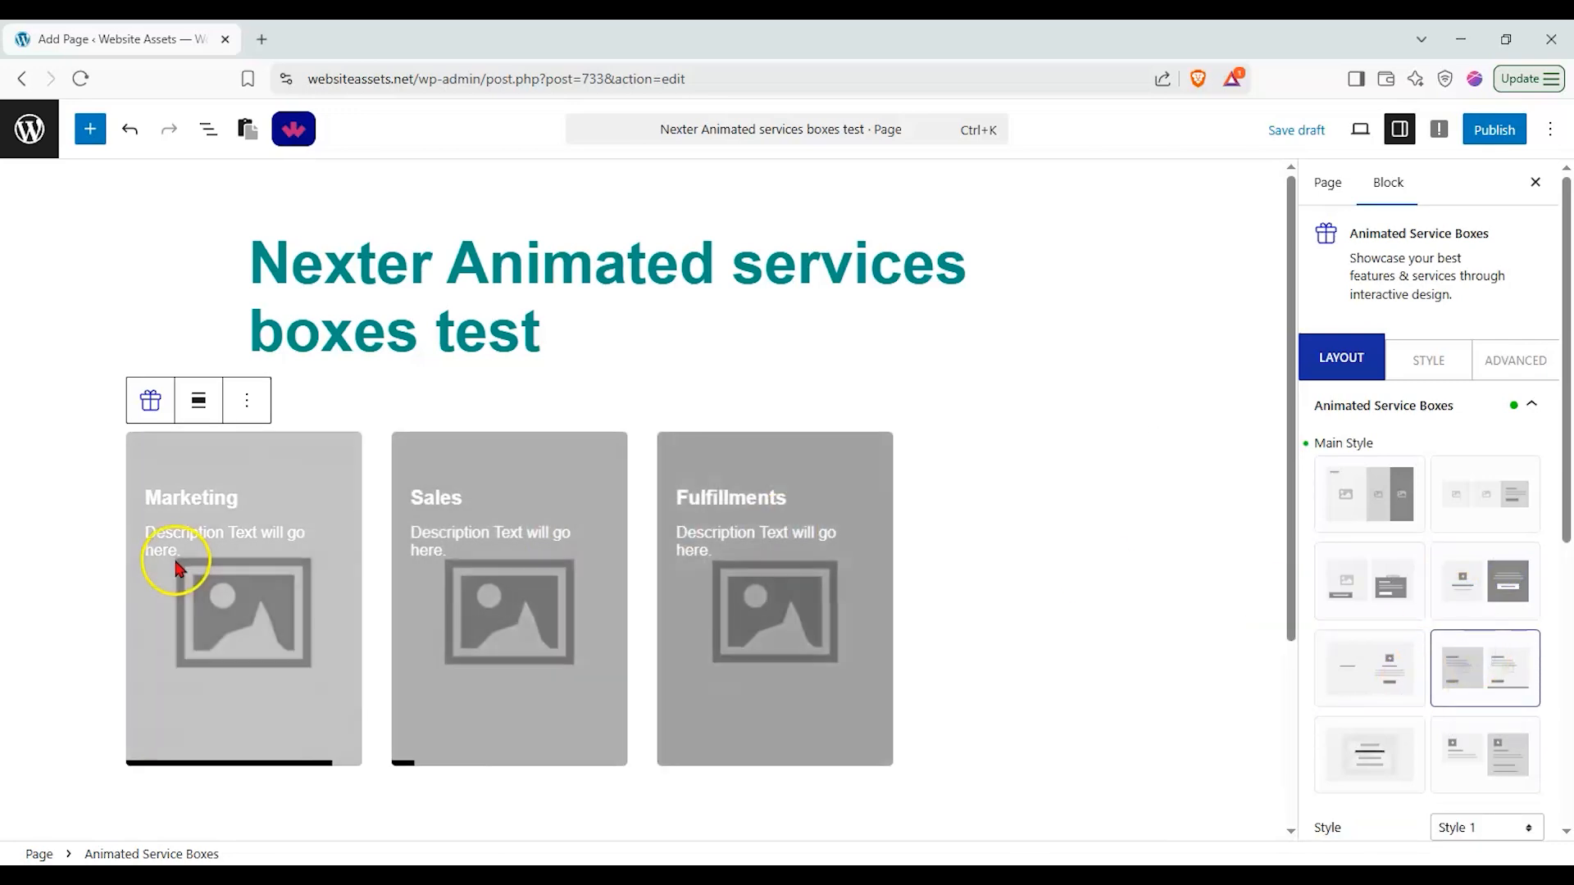
left_click(1359, 724)
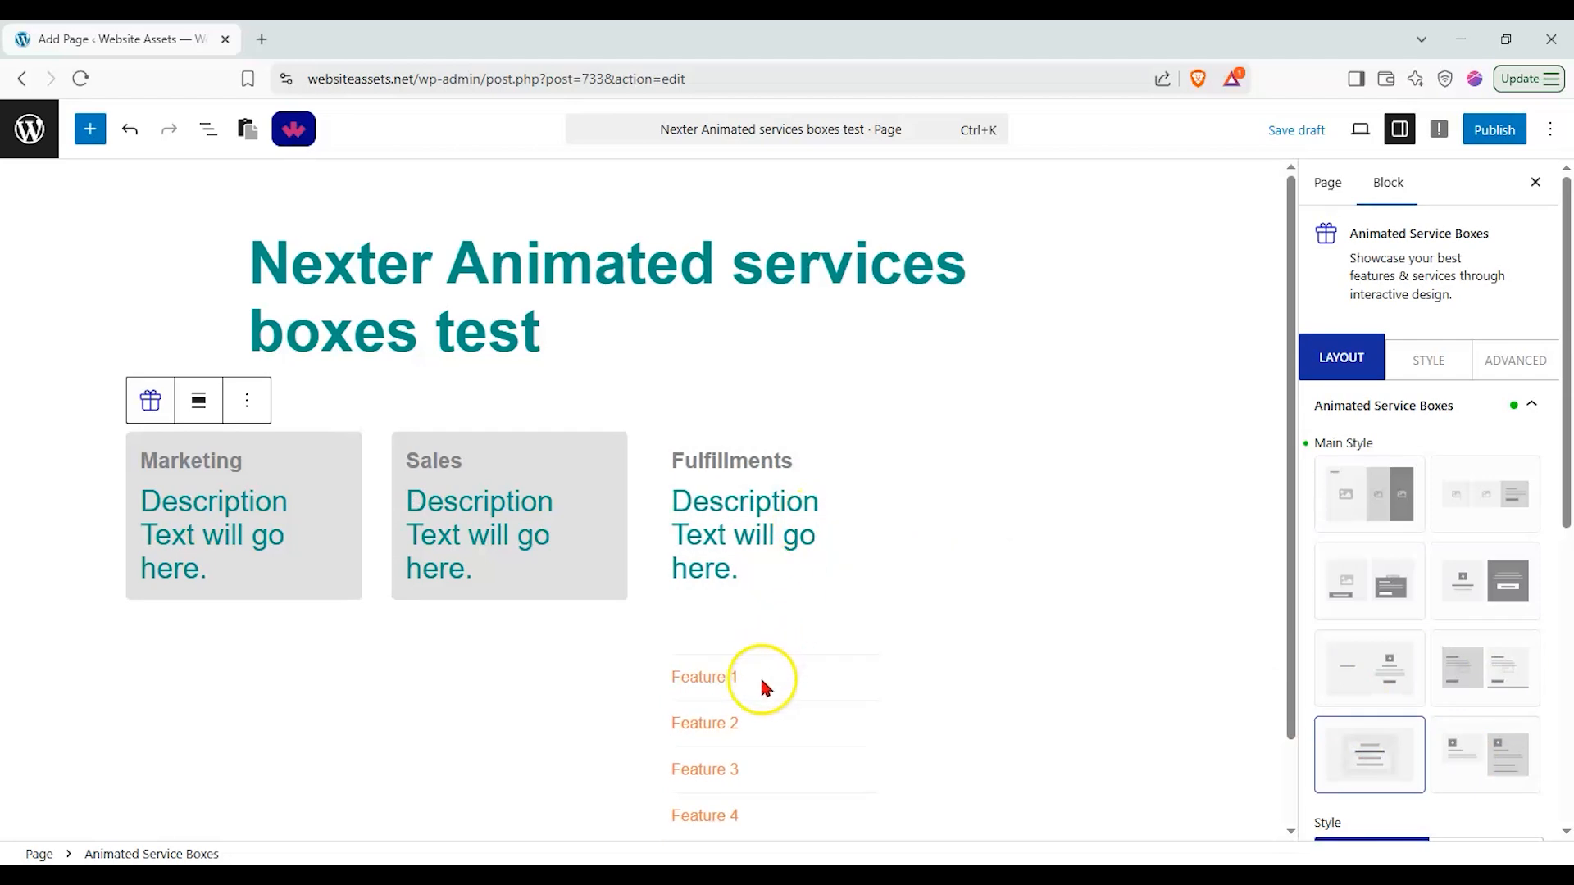
left_click(1499, 767)
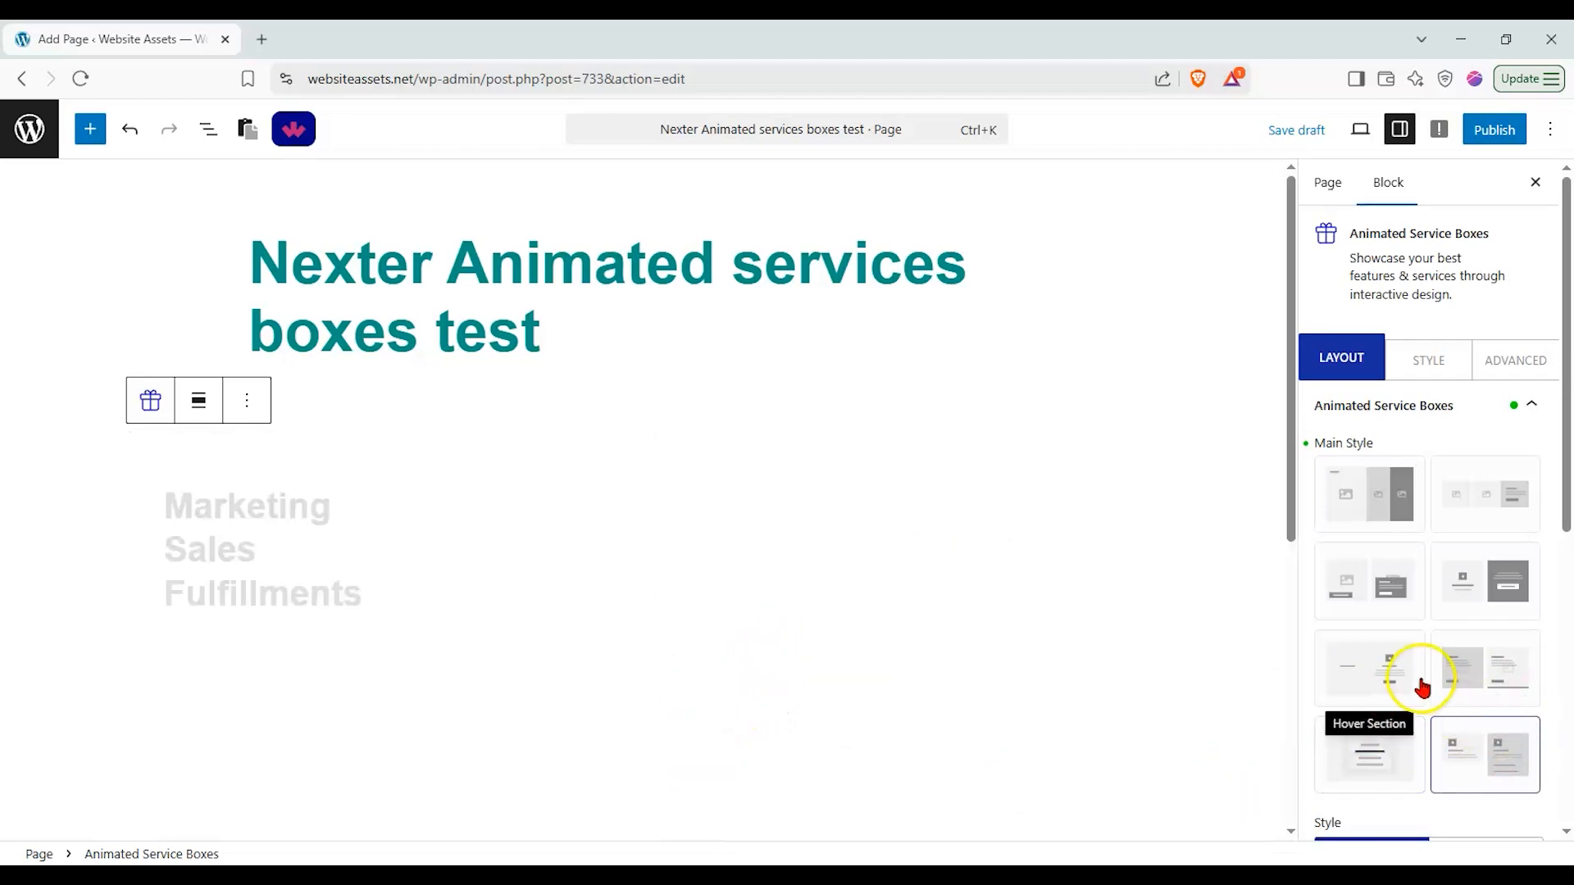
left_click(1418, 688)
left_click(1402, 601)
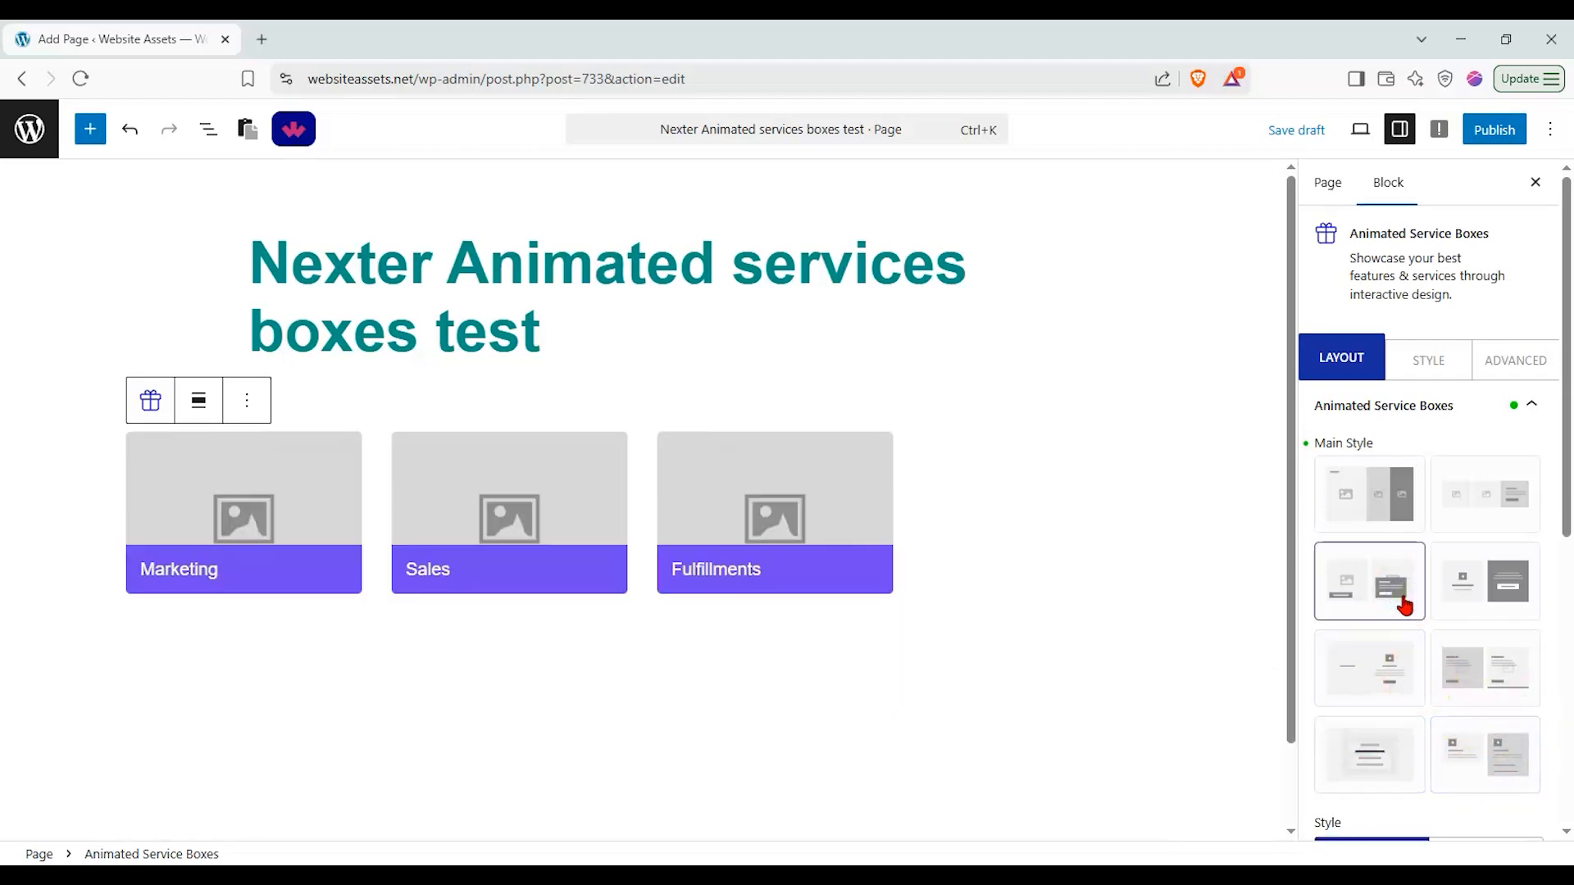
left_click(1468, 527)
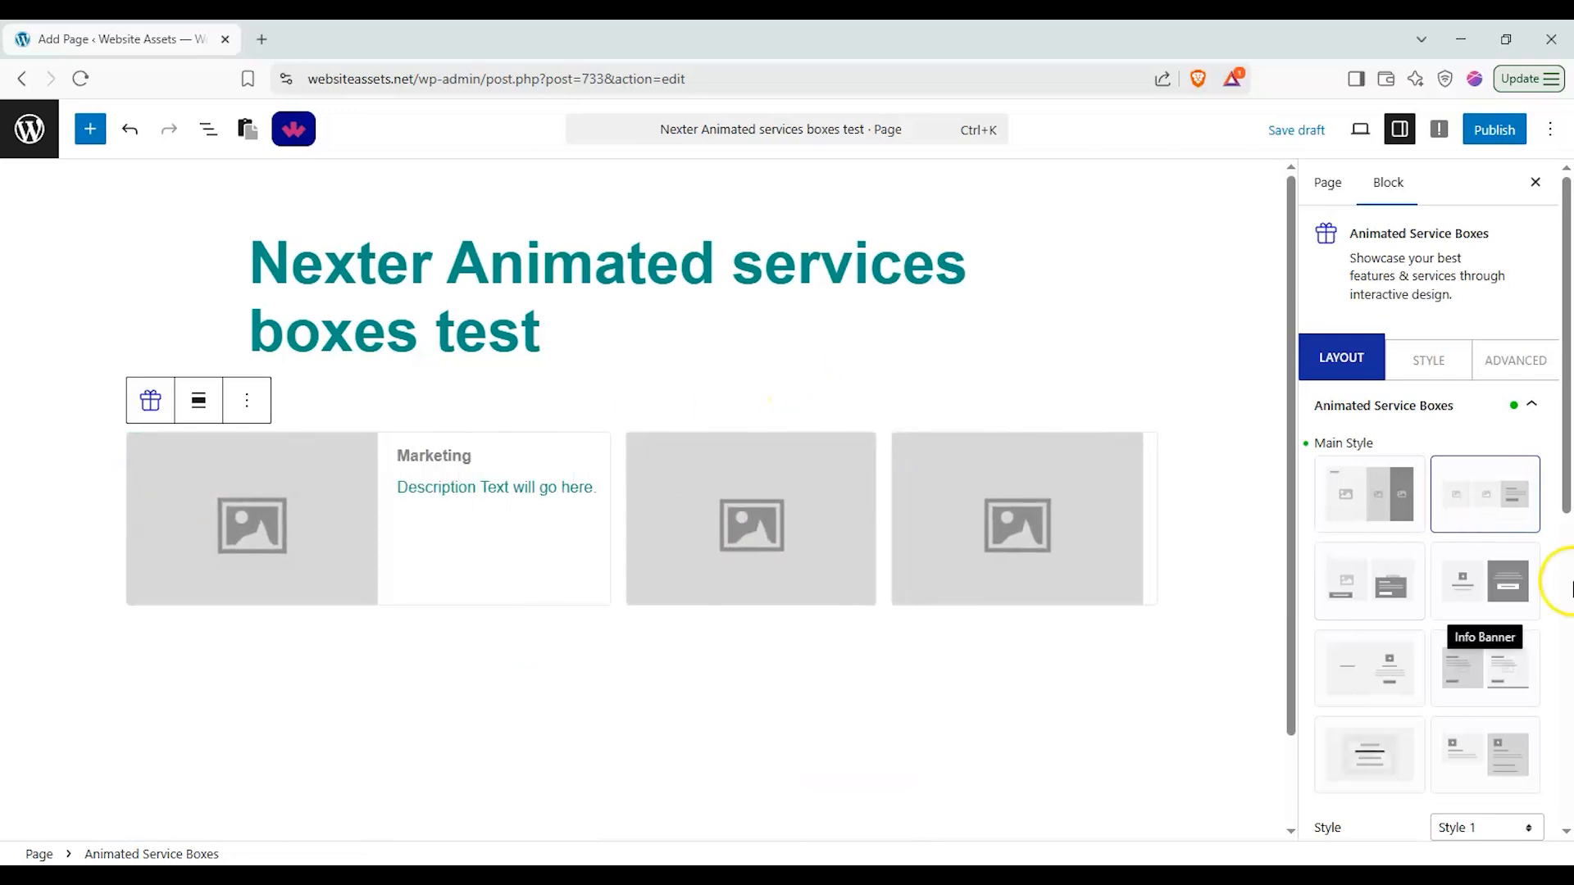
Step: Try the Active Slide option with Slide 14 and Slide 2
scroll(1533, 533, "down", 1)
left_click(1496, 731)
left_click(1491, 751)
left_click(1468, 771)
left_click(1464, 621)
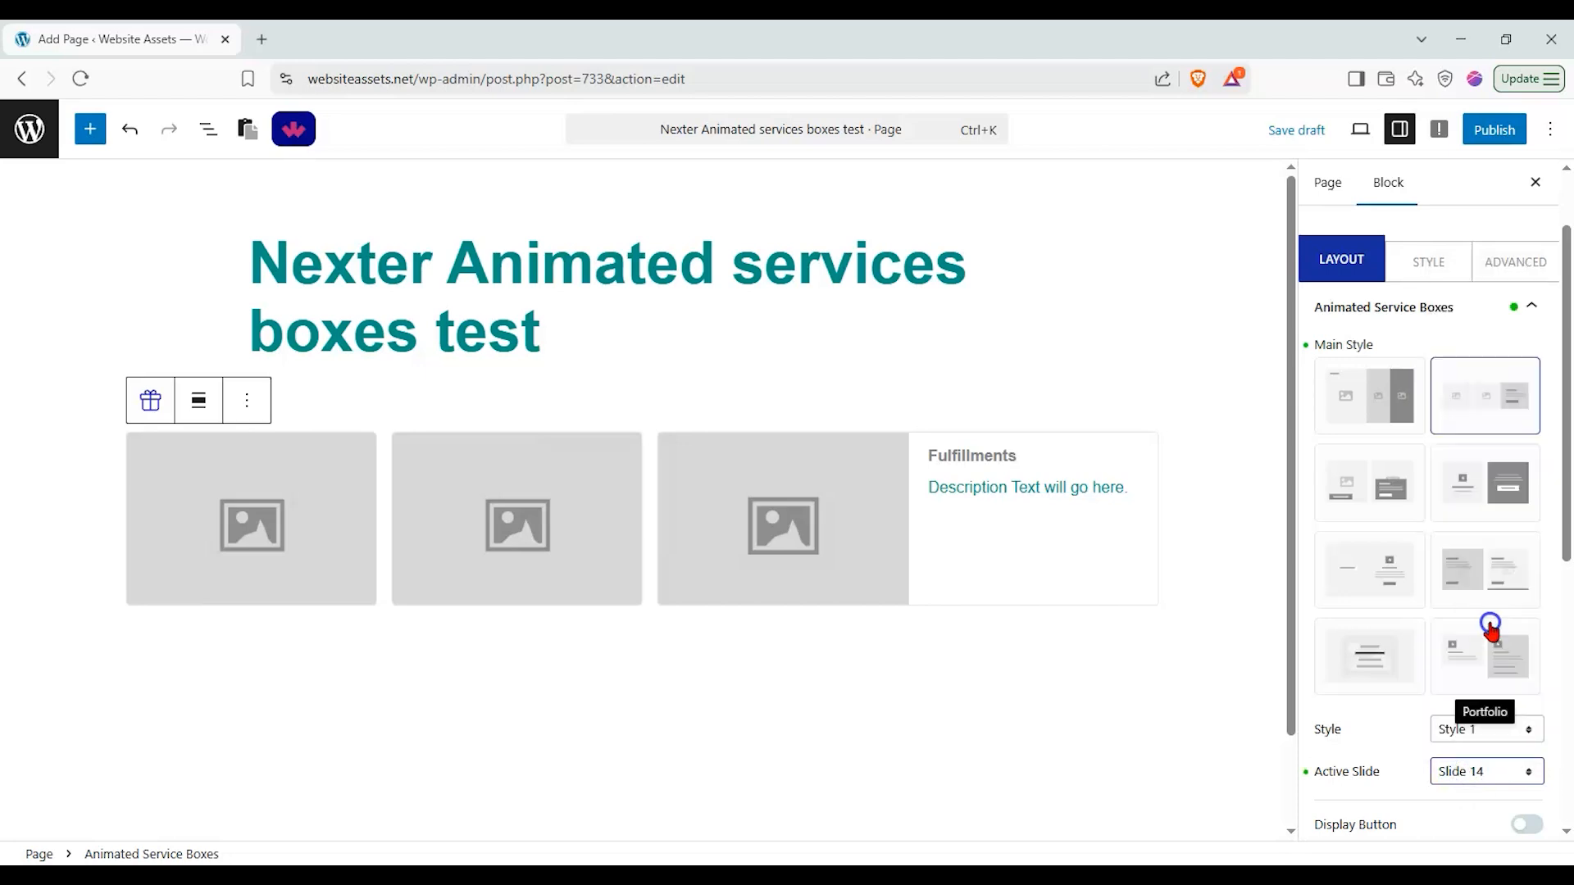
scroll(573, 603, "down", 1)
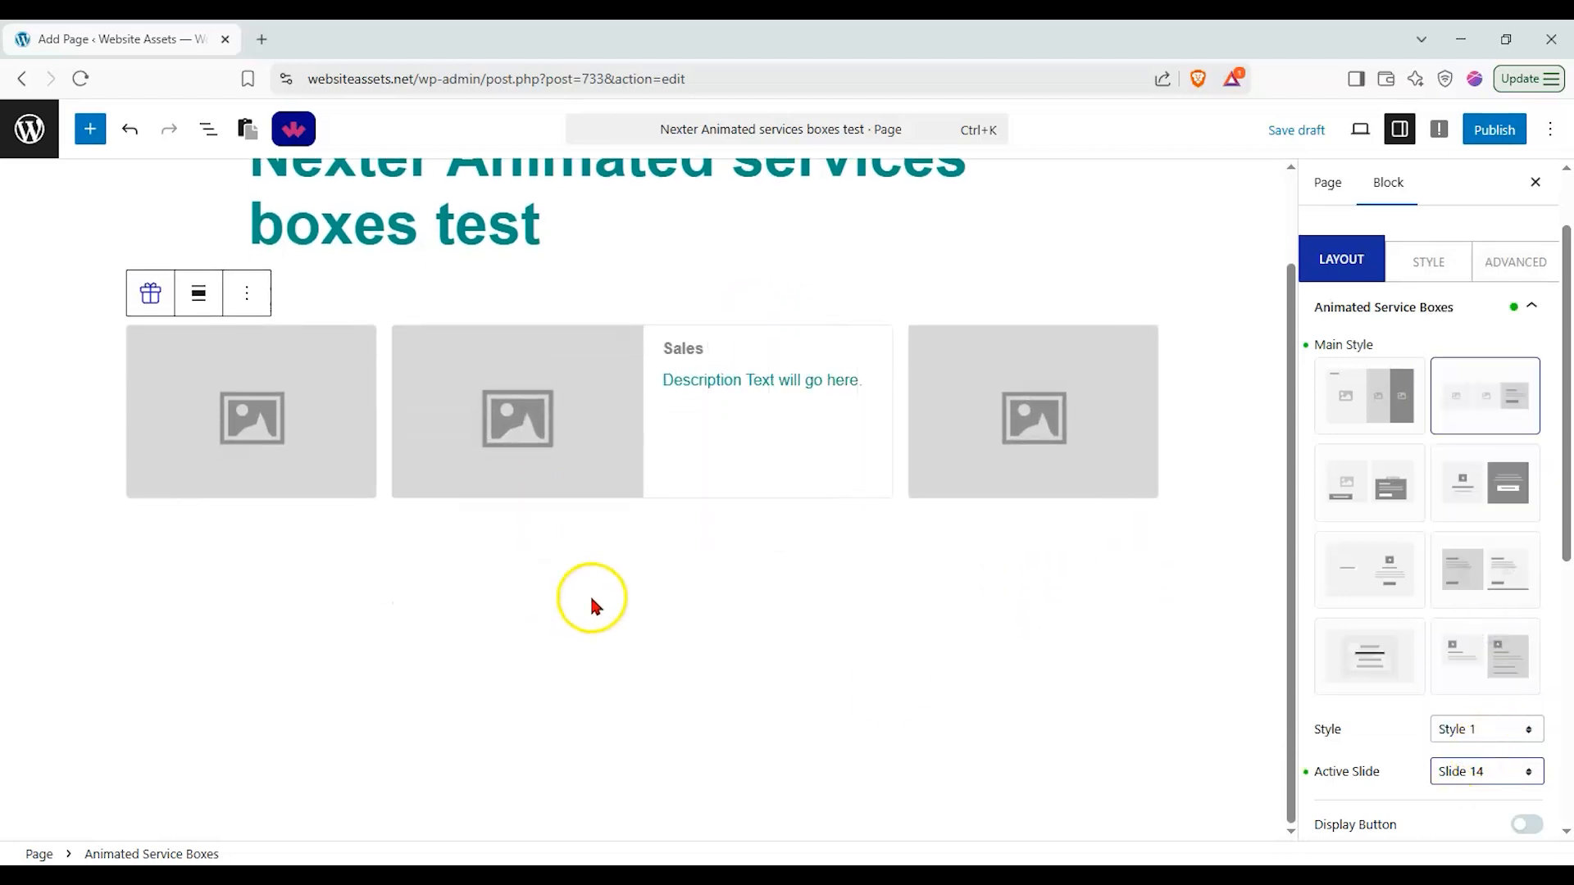
left_click(1506, 775)
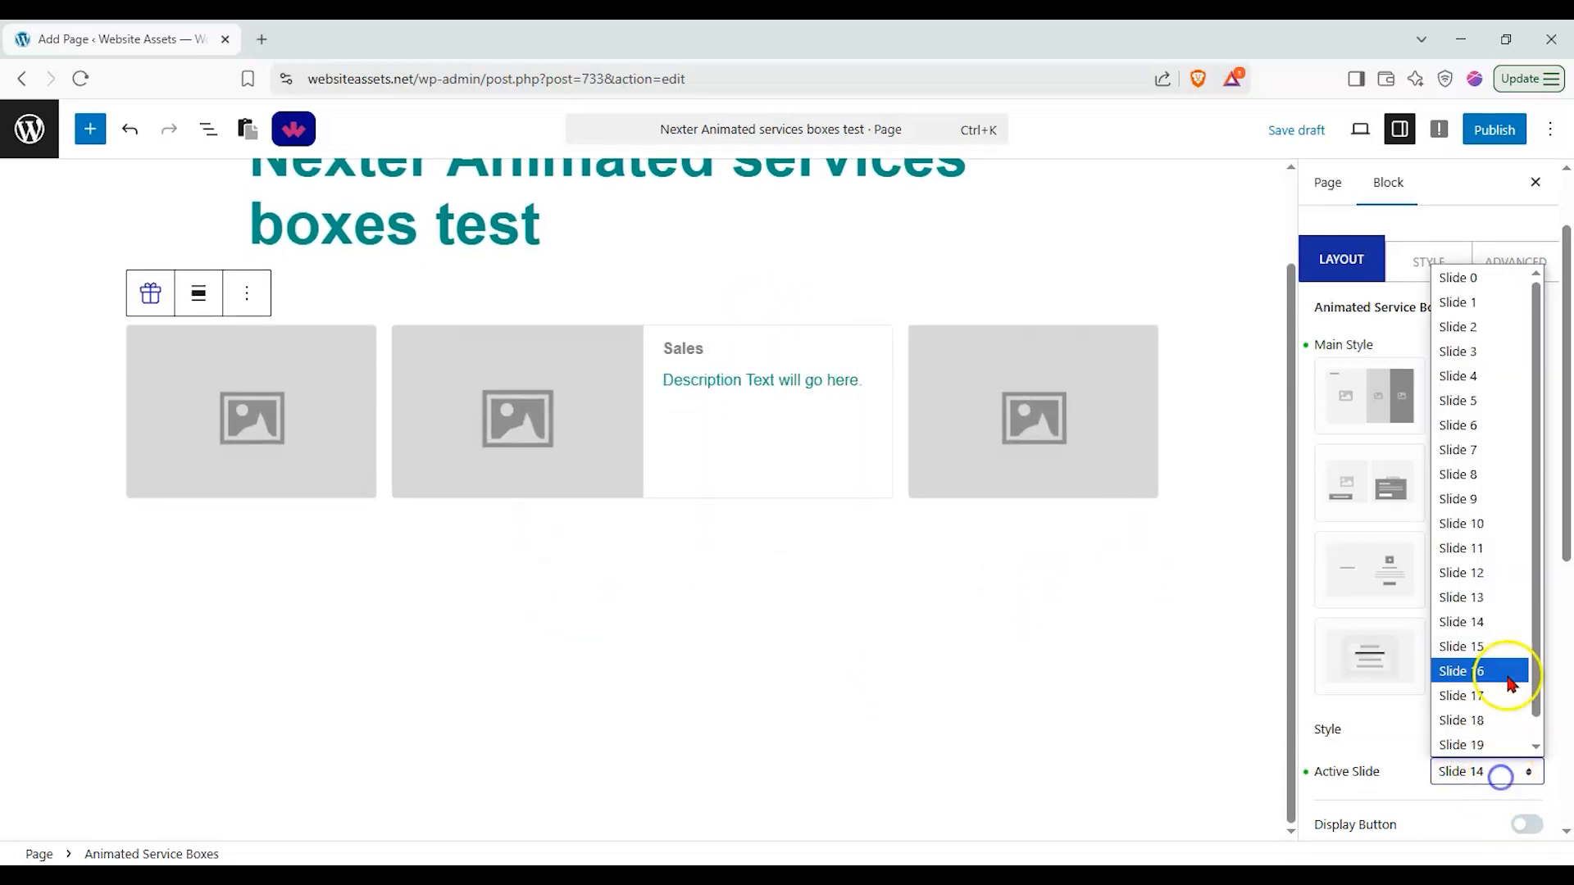
left_click(1480, 331)
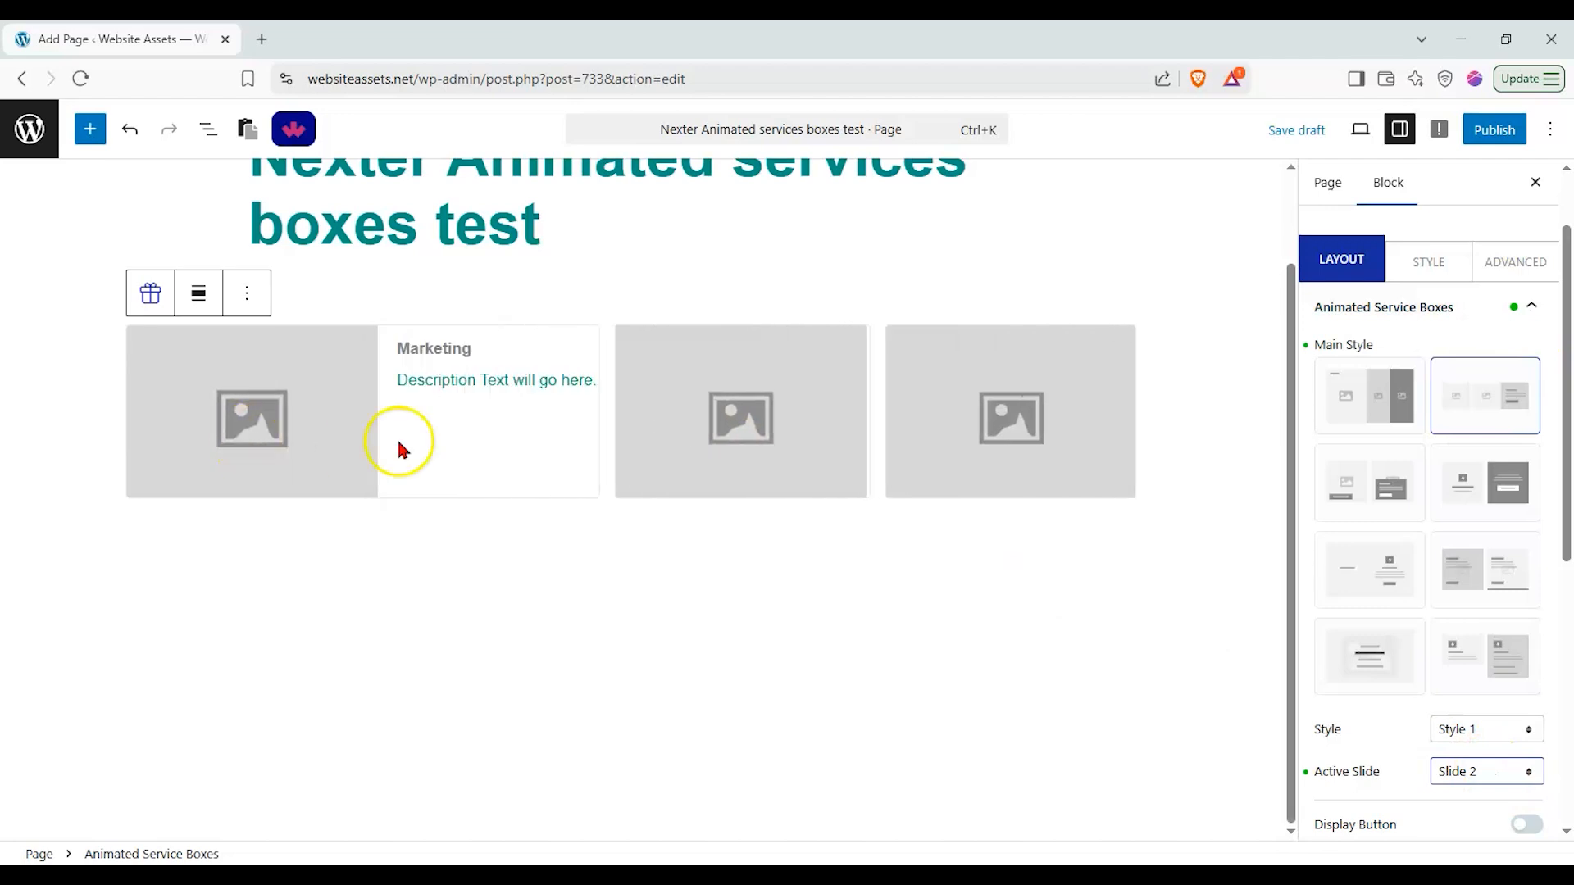
Step: Set the Active Slide to Slide 0 and turn on Display Button
left_click(1541, 790)
left_click(1480, 280)
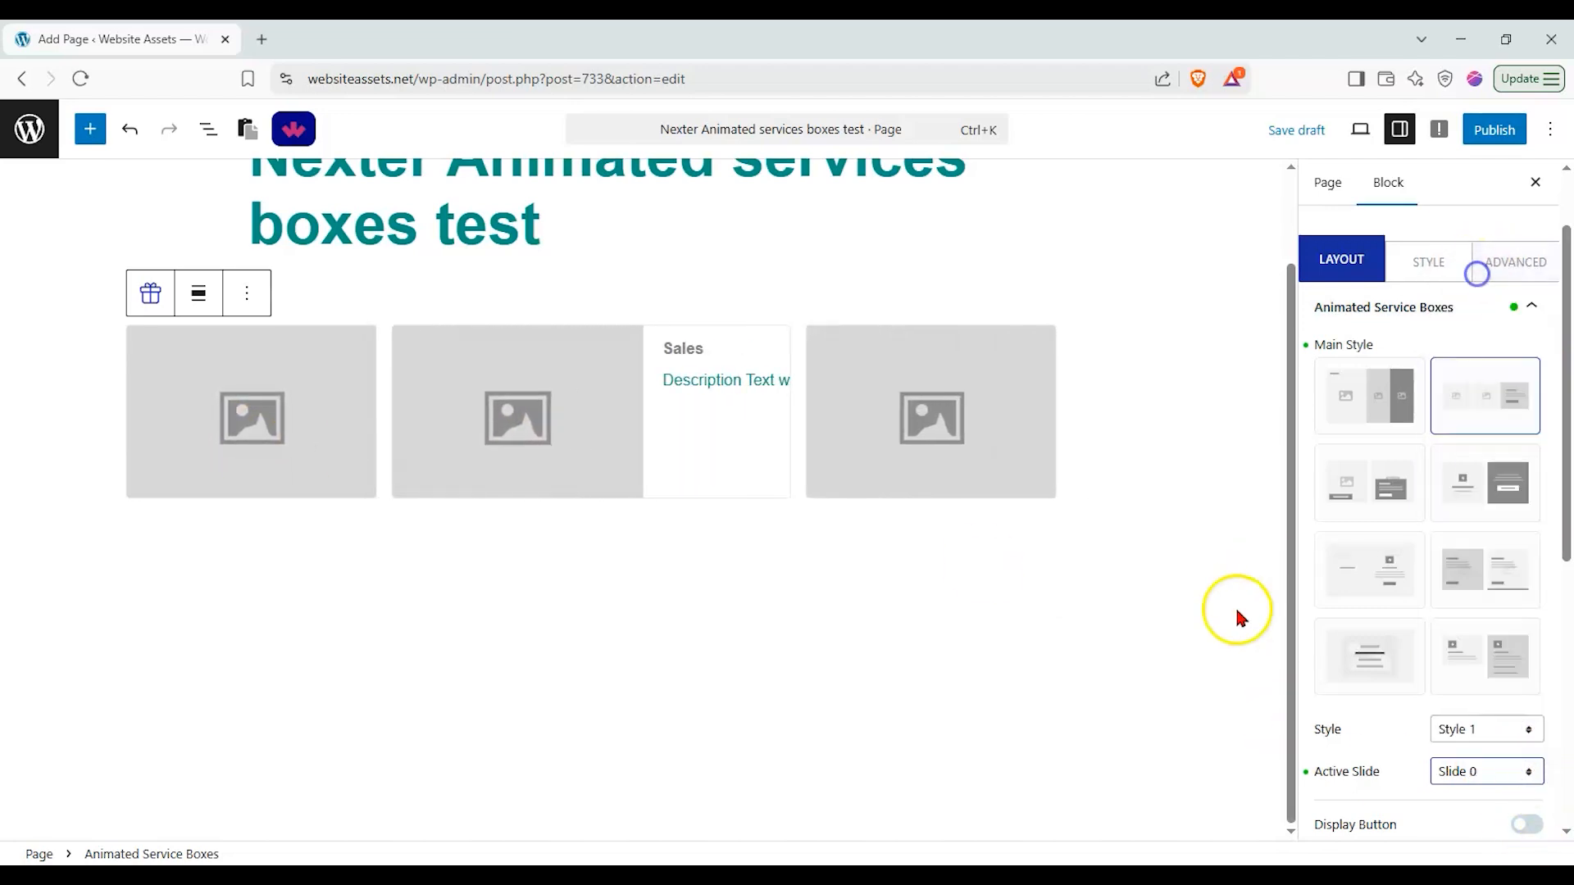
left_click(1528, 827)
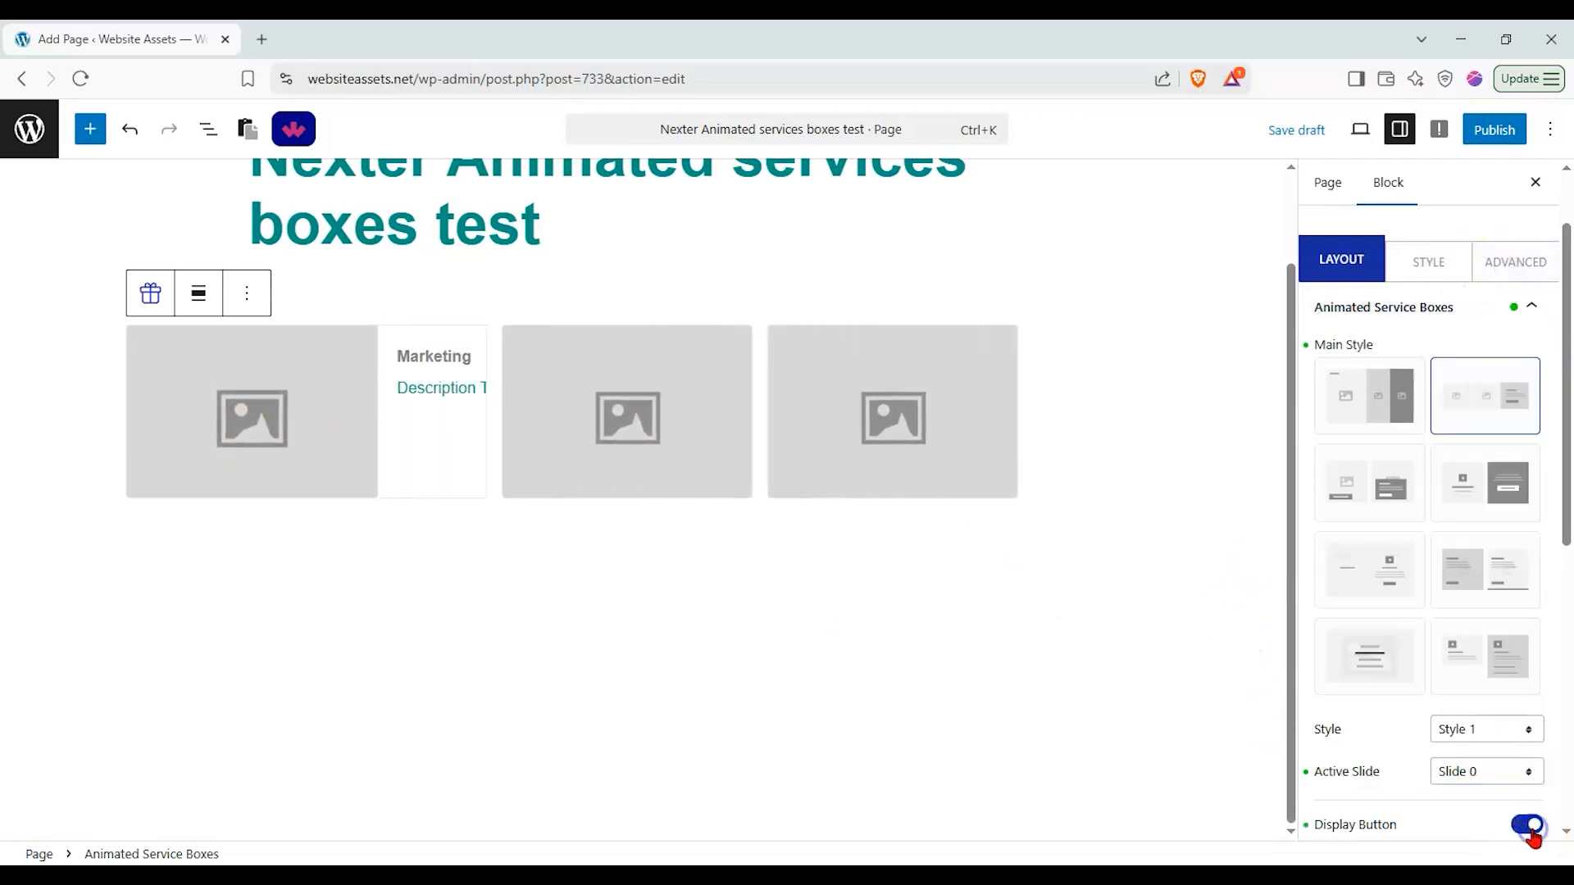
scroll(527, 481, "up", 1)
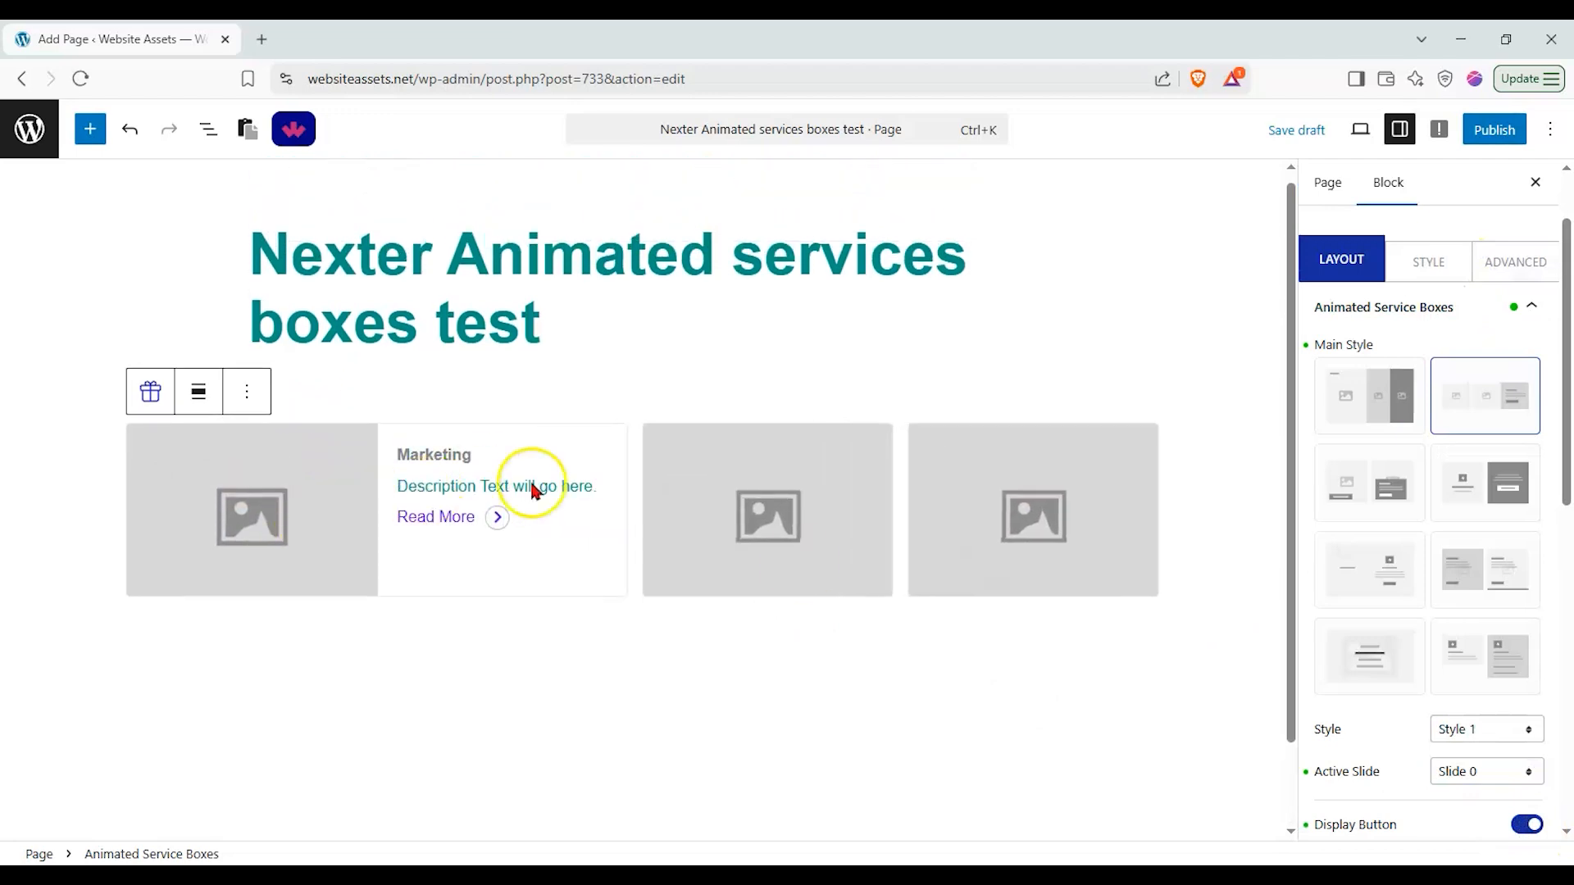
left_click(1523, 825)
left_click(1527, 825)
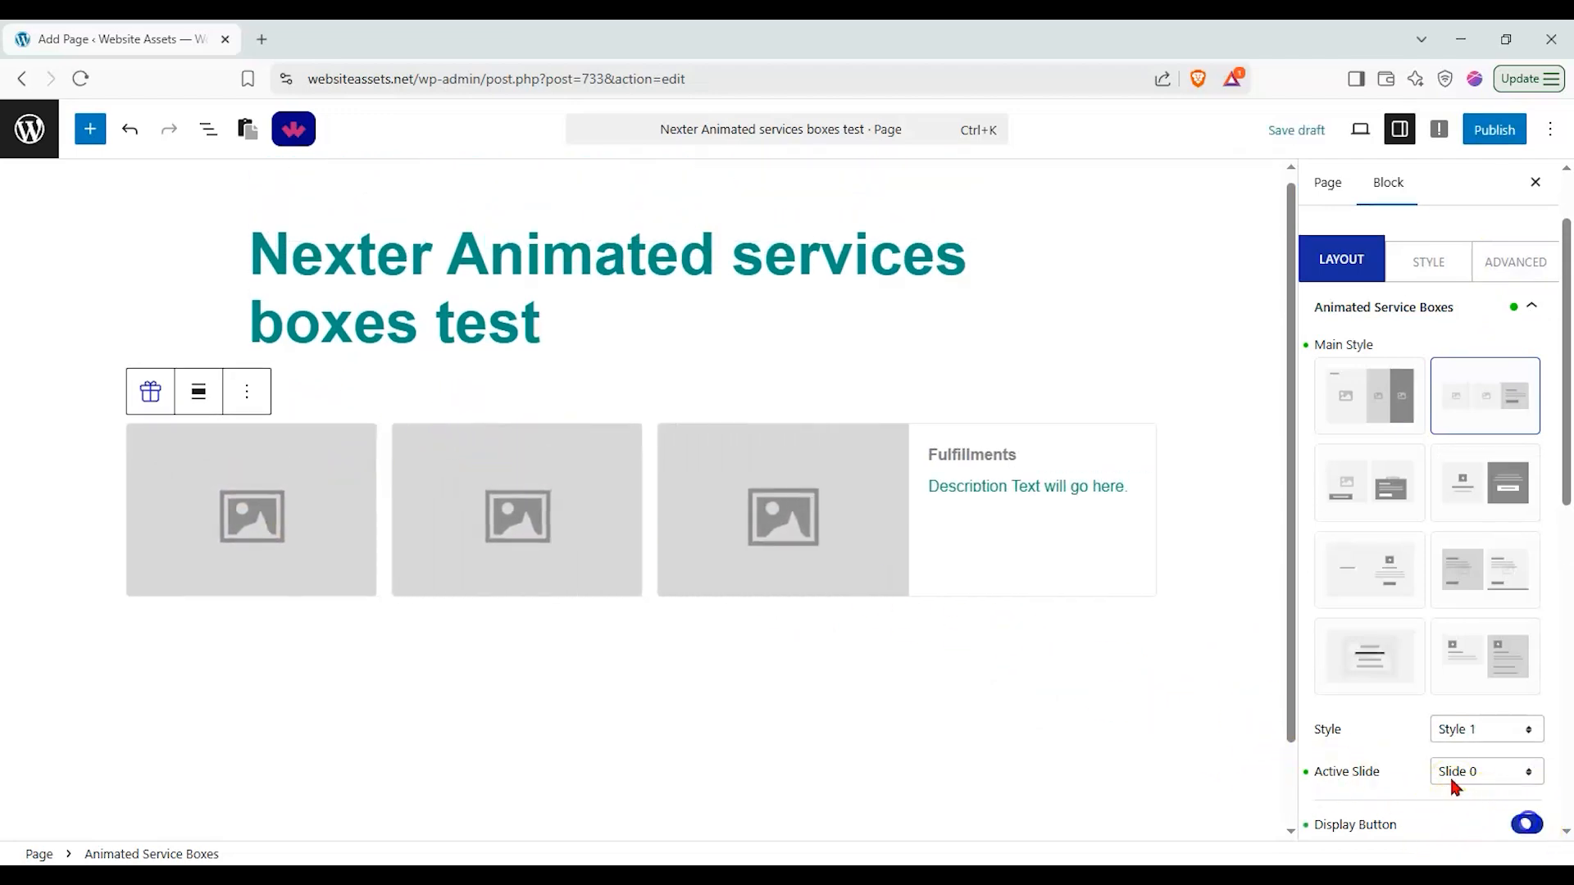
Step: Choose Style 2 as the button style for the service boxes
scroll(1503, 692, "down", 2)
left_click(1472, 730)
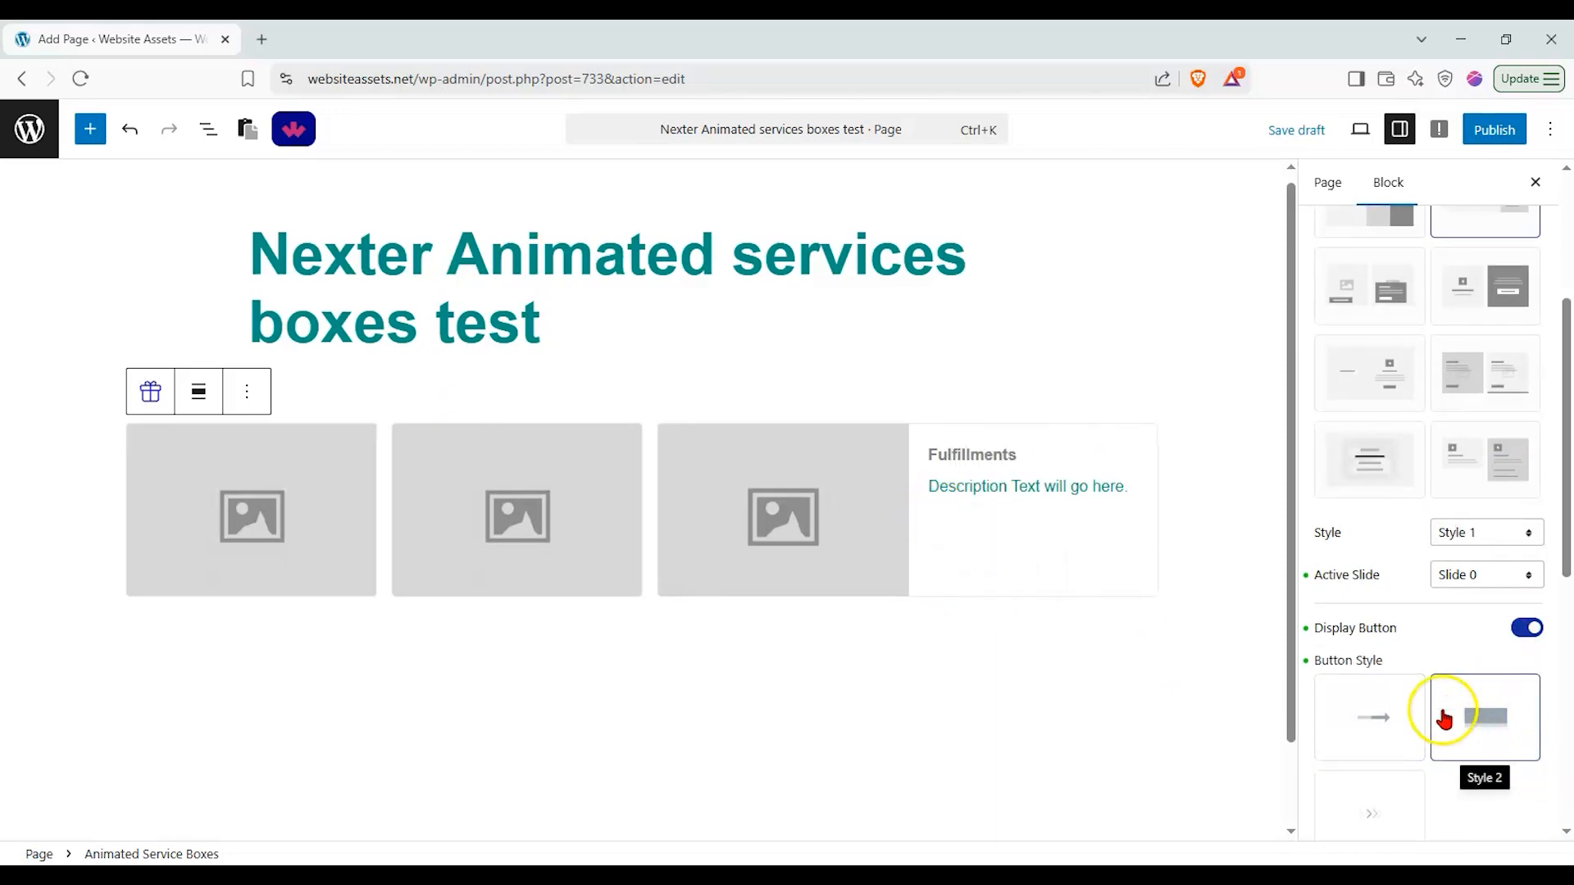
scroll(1427, 775, "down", 1)
scroll(1433, 766, "down", 2)
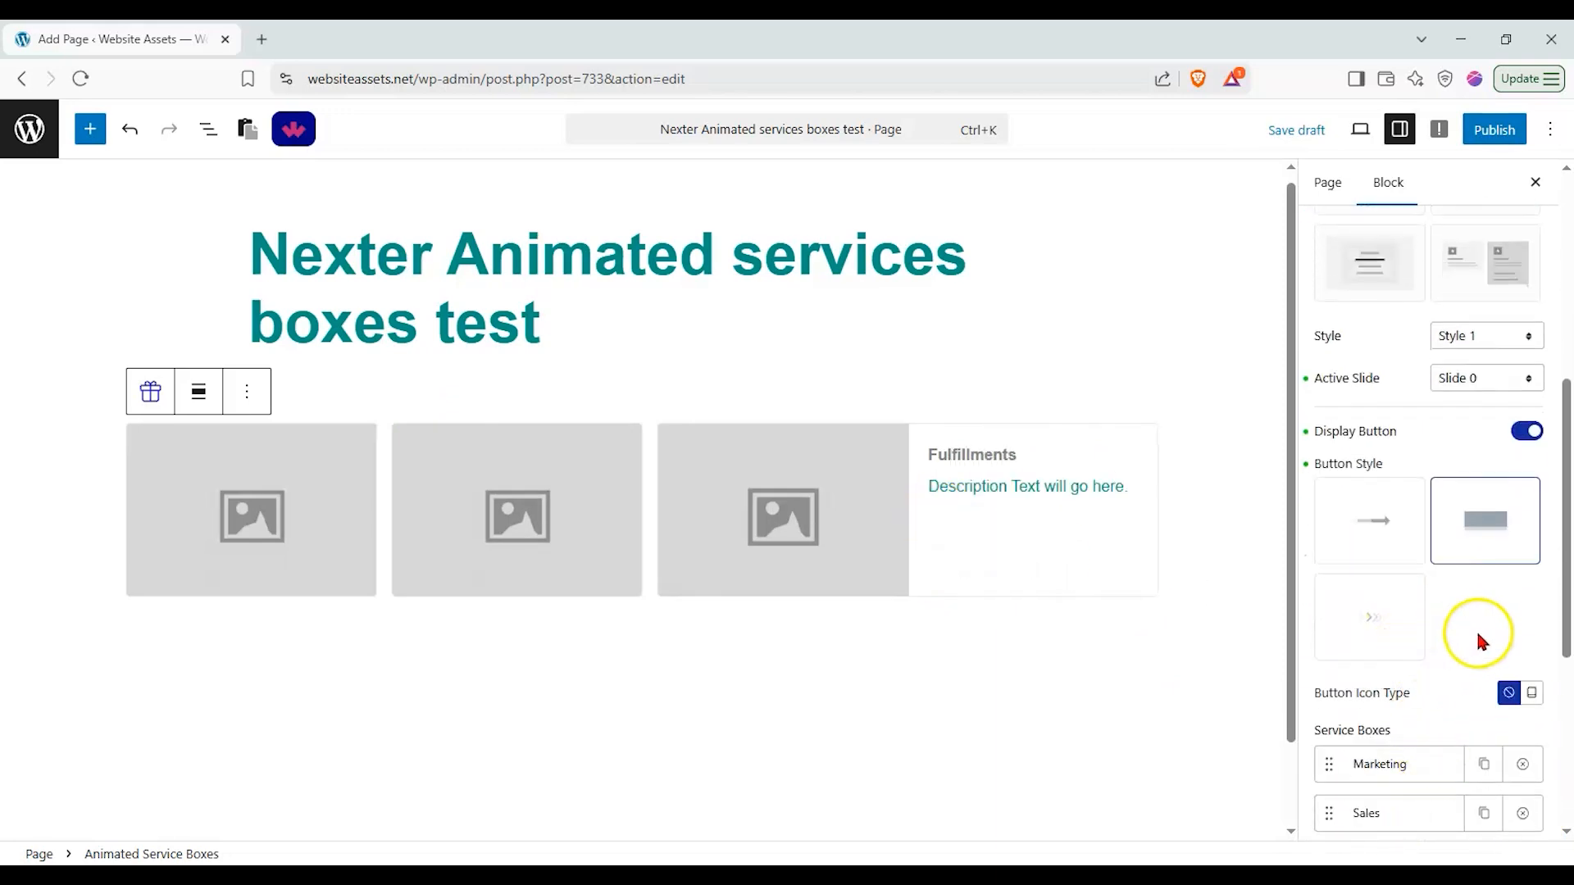
scroll(1443, 664, "down", 1)
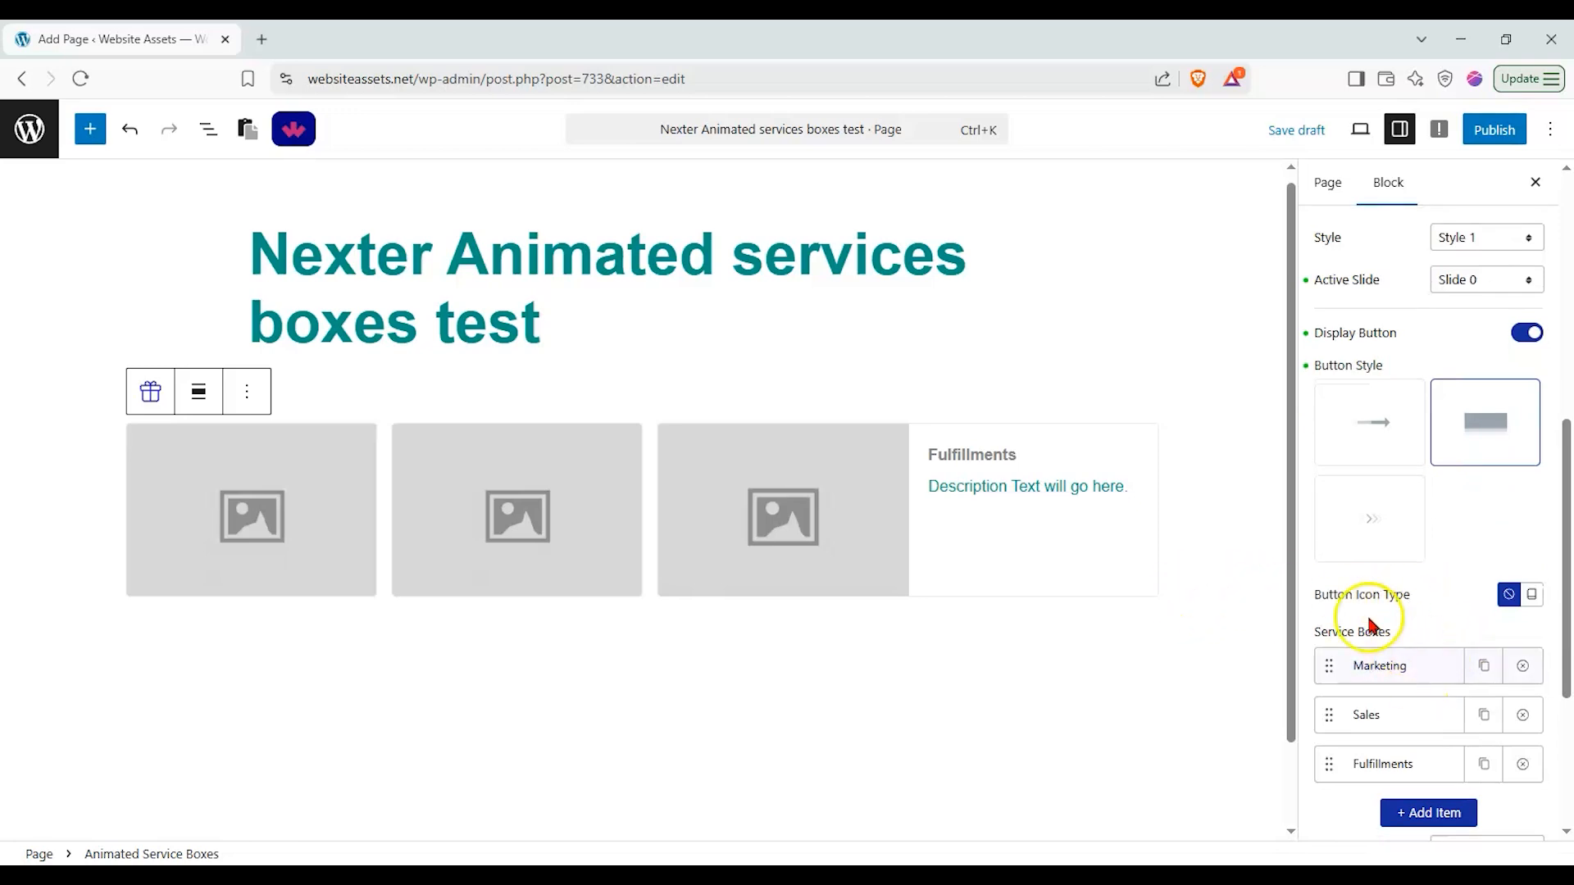
left_click(851, 510)
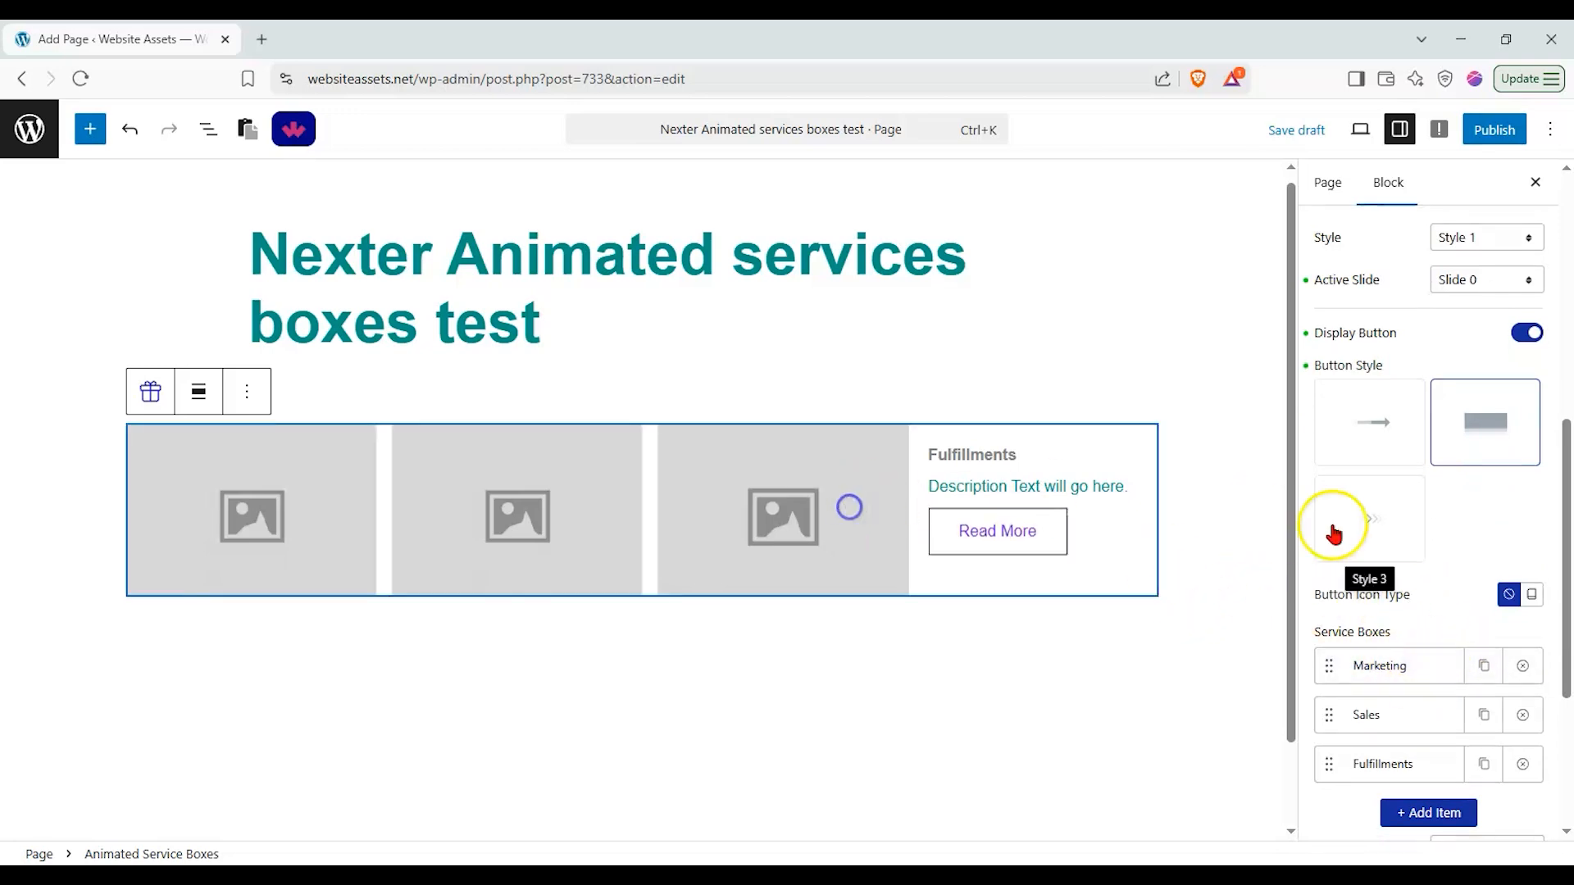
Step: Expand the Marketing item in the Service Boxes list to view its settings
scroll(1405, 569, "down", 3)
left_click(1383, 373)
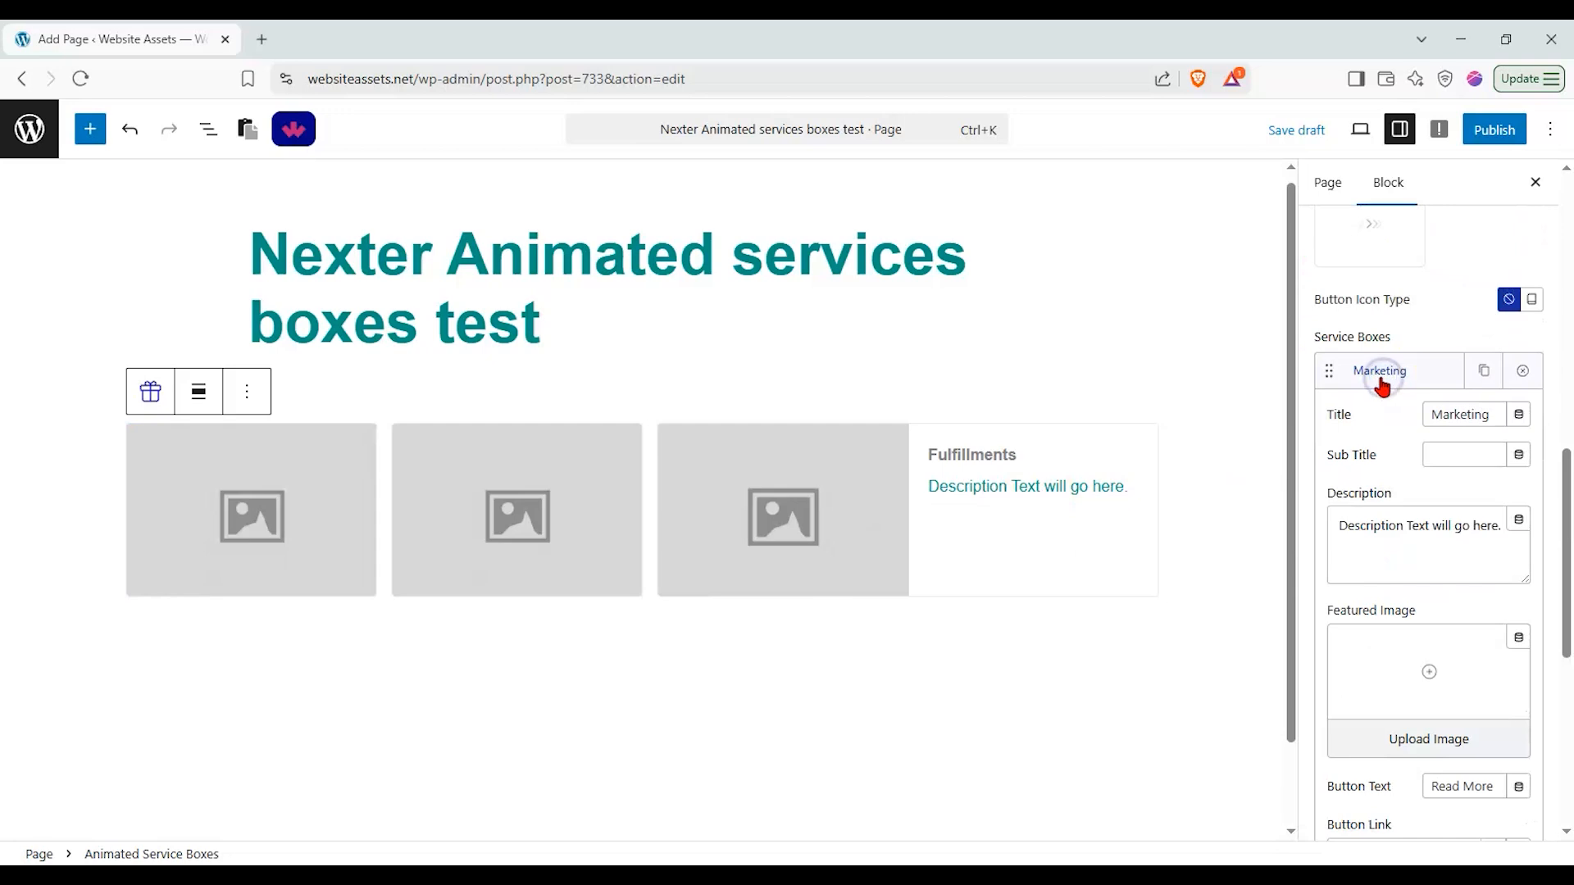
scroll(1431, 494, "down", 2)
scroll(1411, 492, "up", 2)
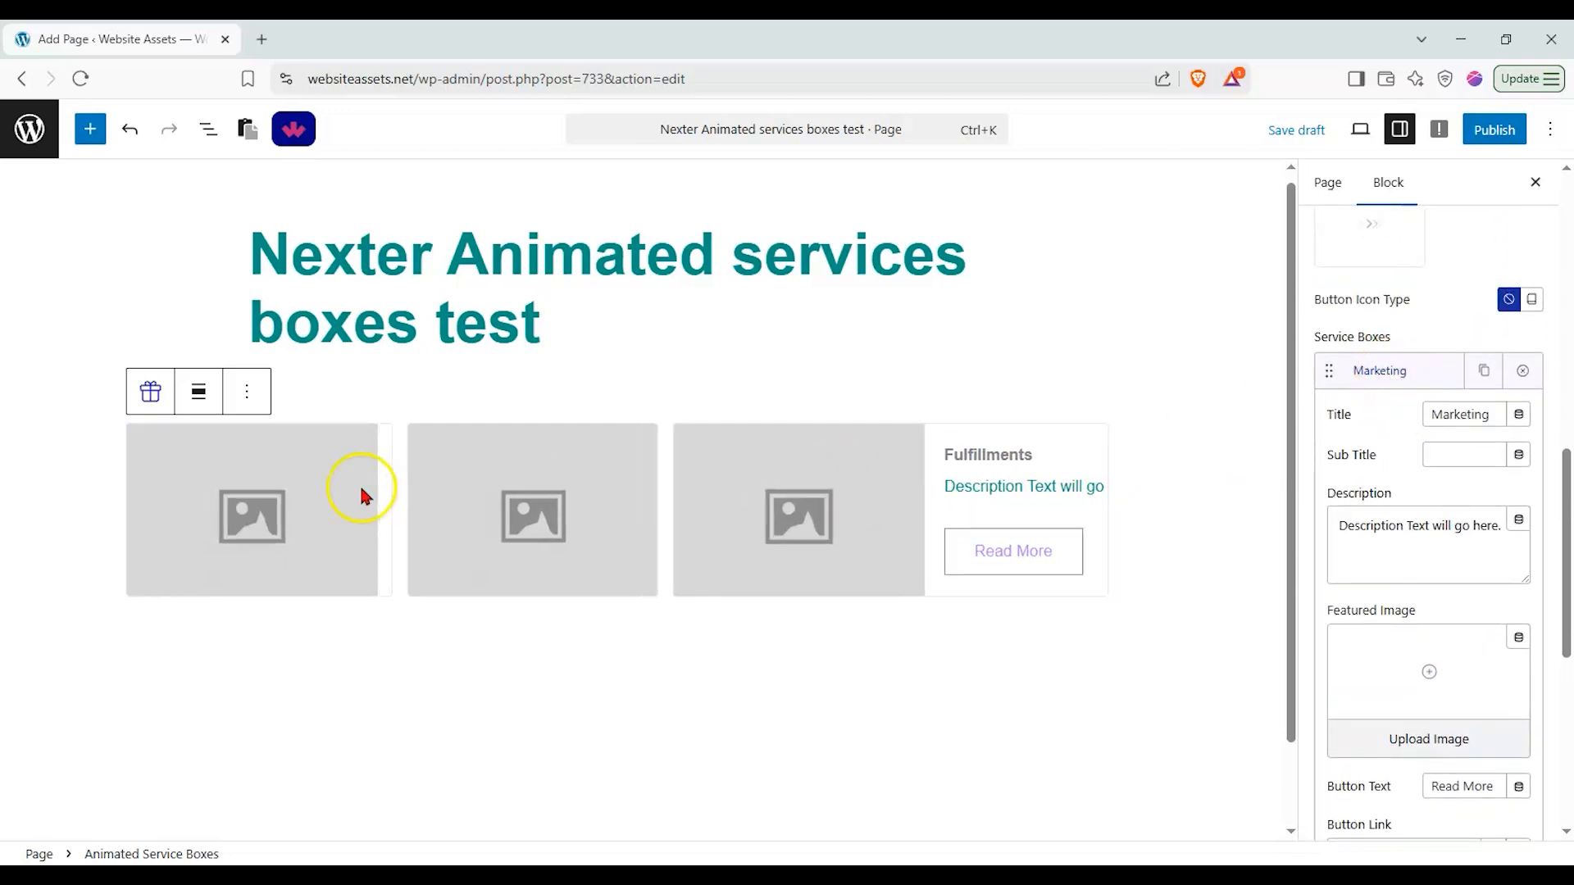
Step: Rename the Marketing service box to Tutorials
left_click(1426, 374)
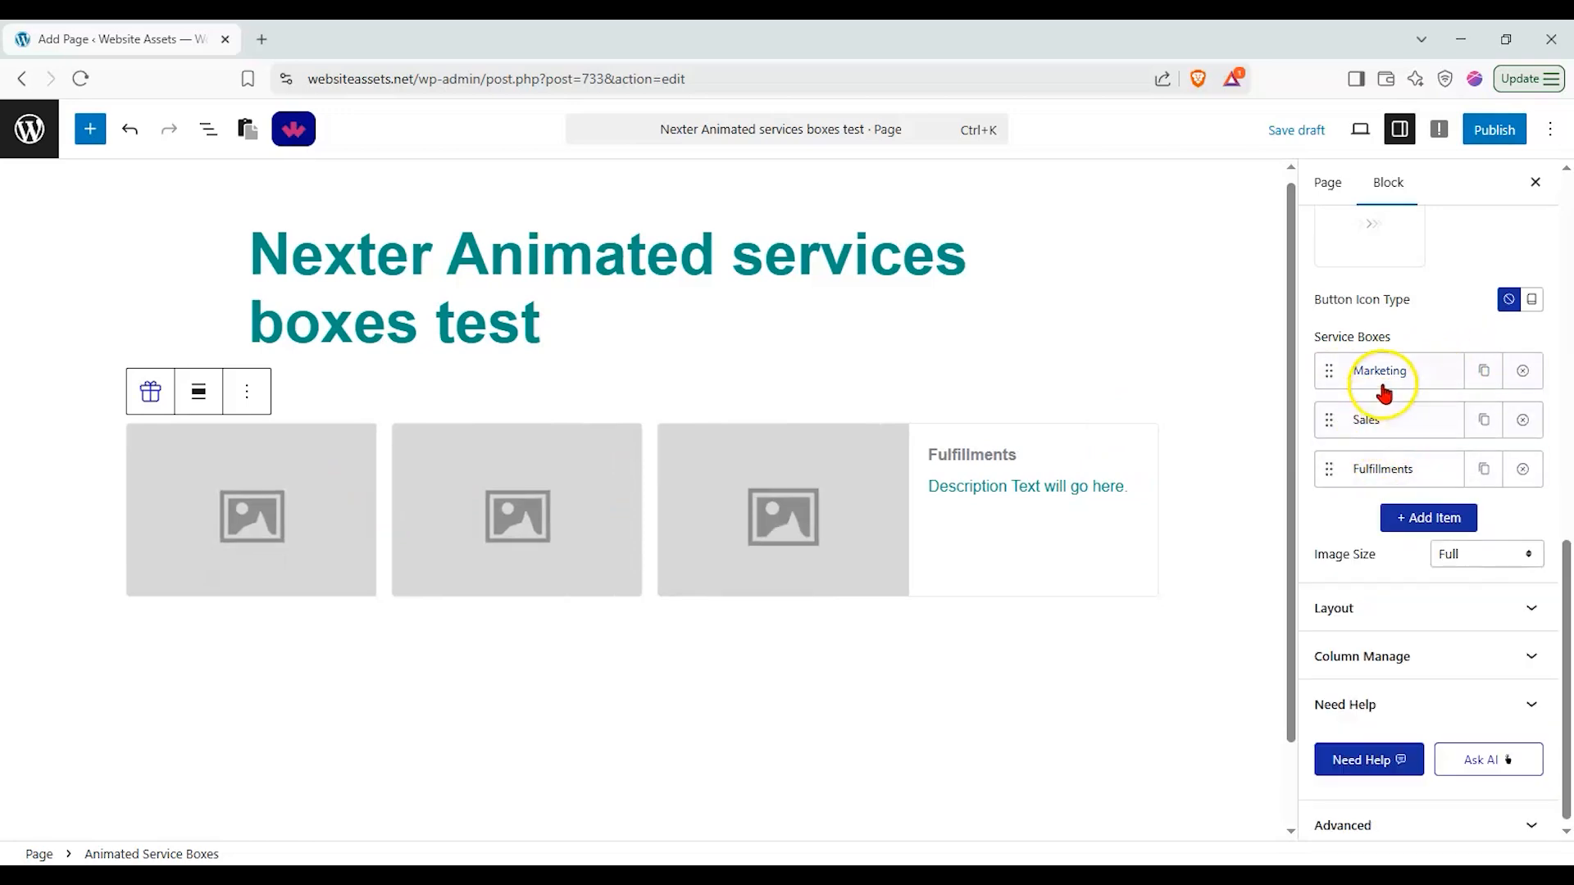
left_click(1375, 421)
left_click(1379, 422)
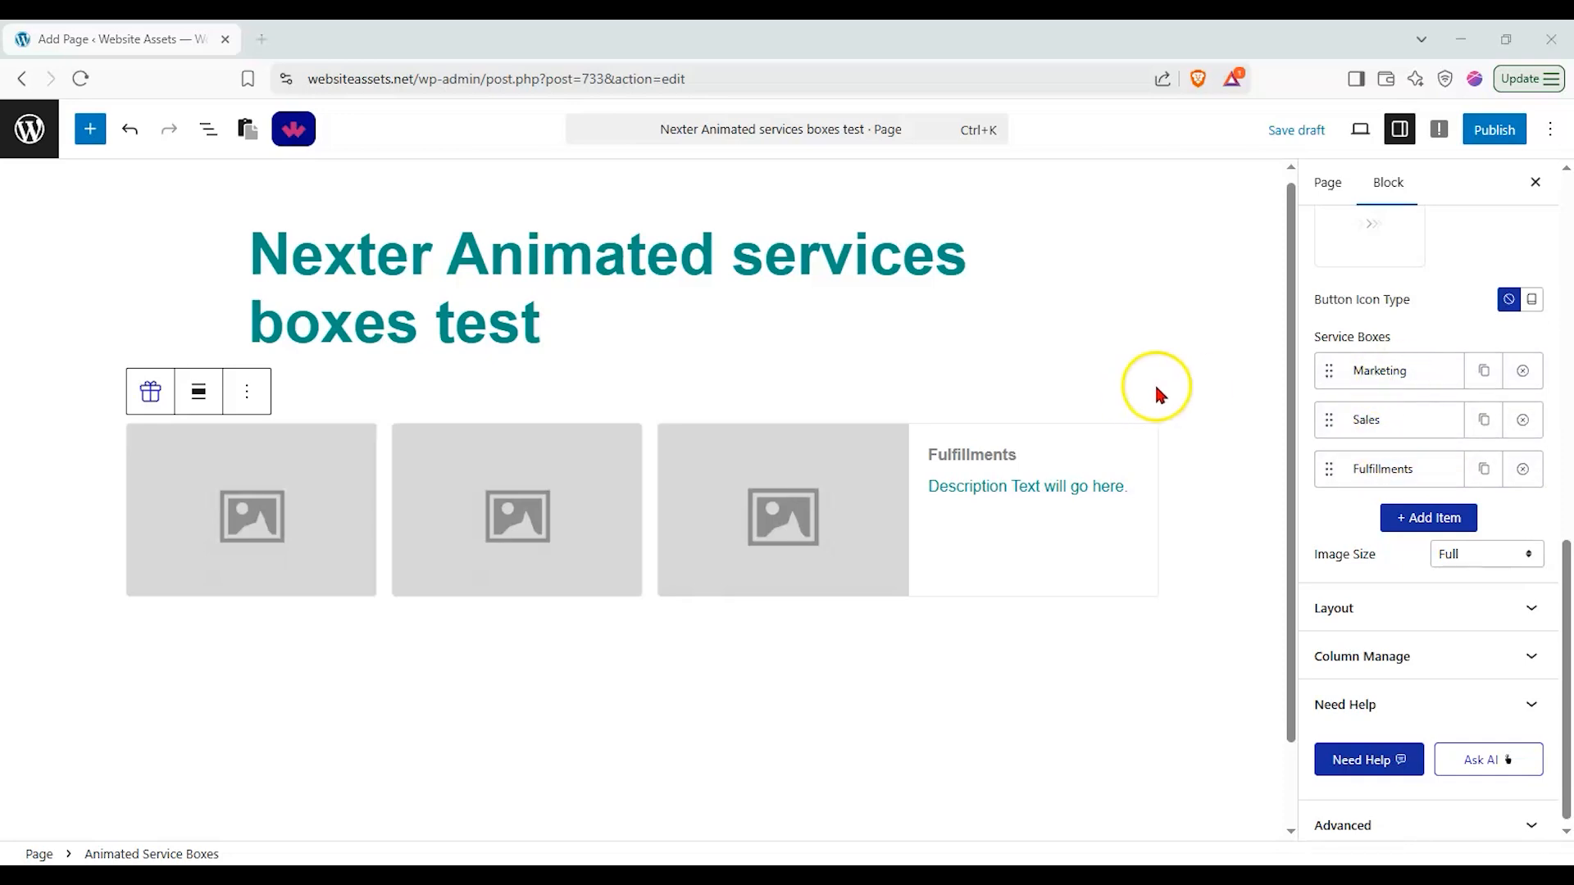
left_click(1407, 371)
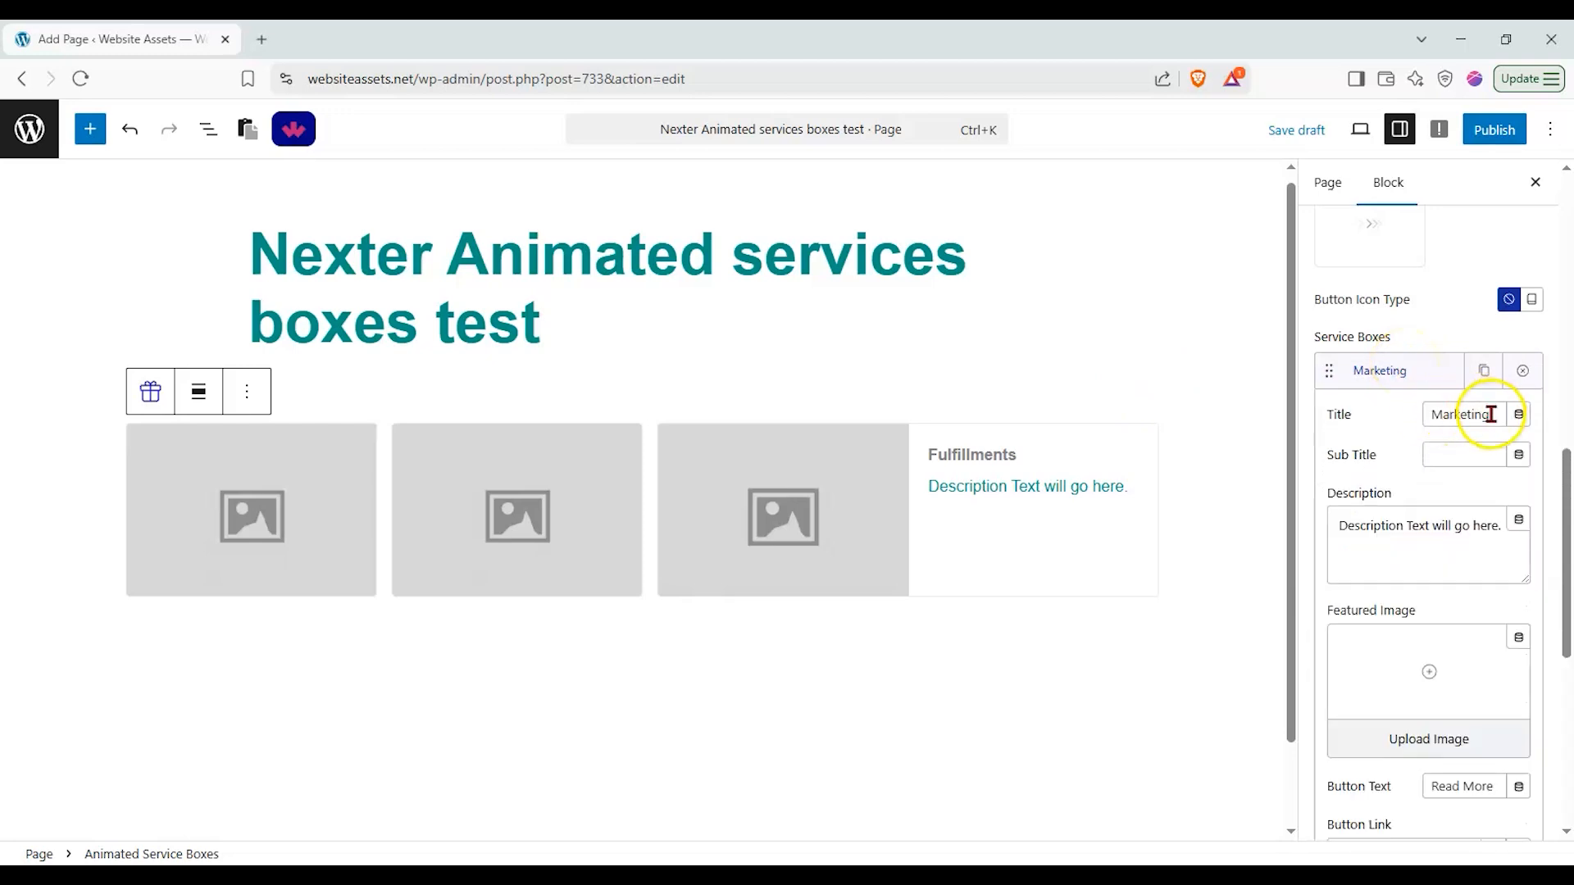
left_click_drag(1491, 415, 1313, 435)
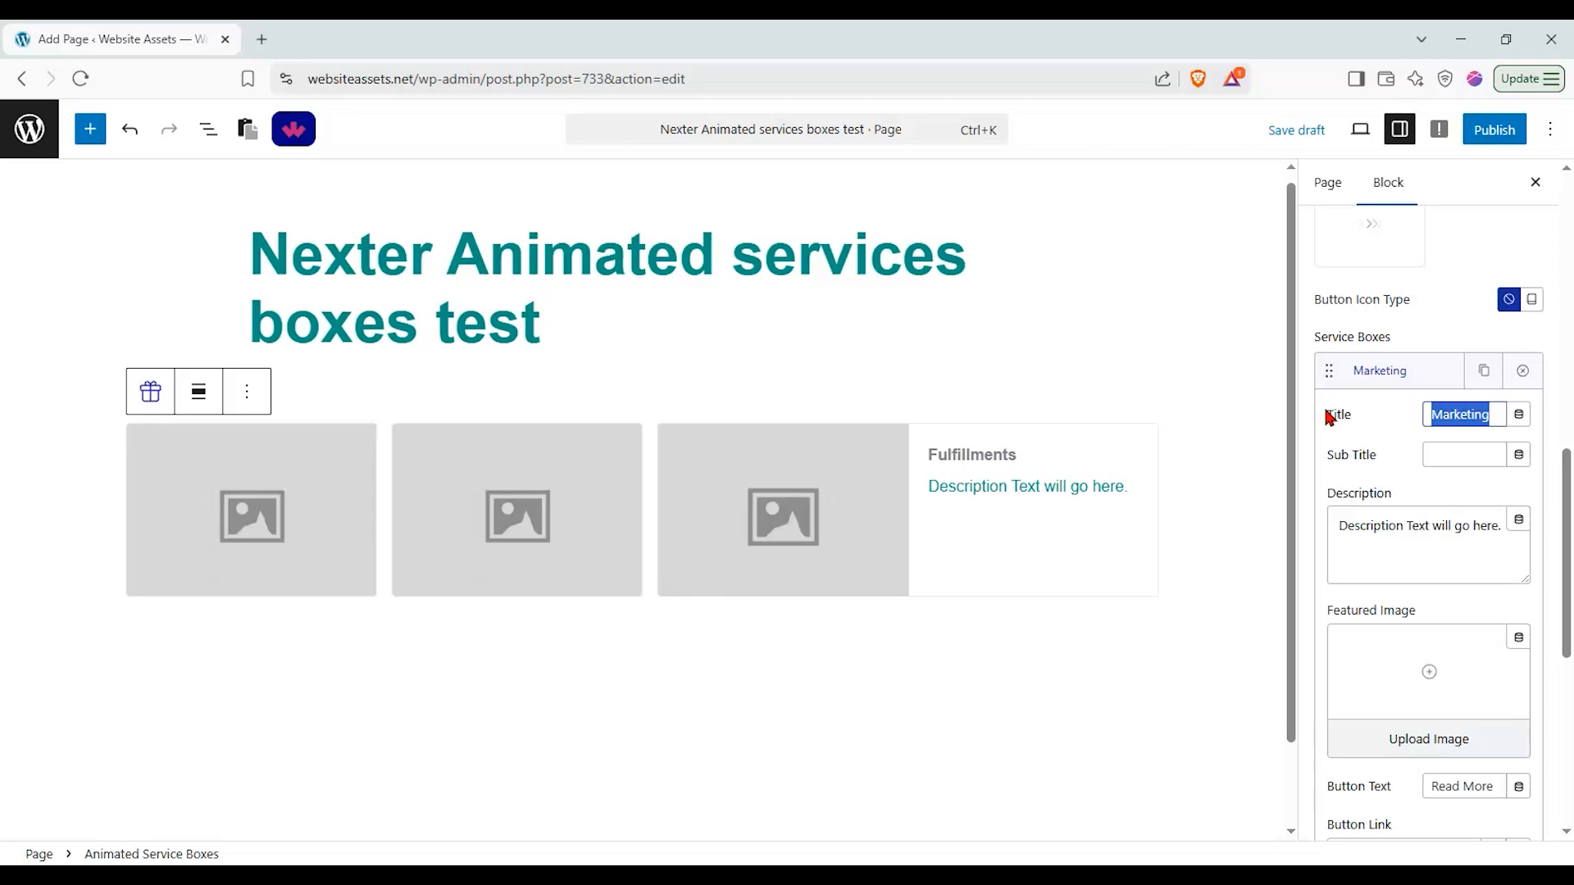
type("Tutorials")
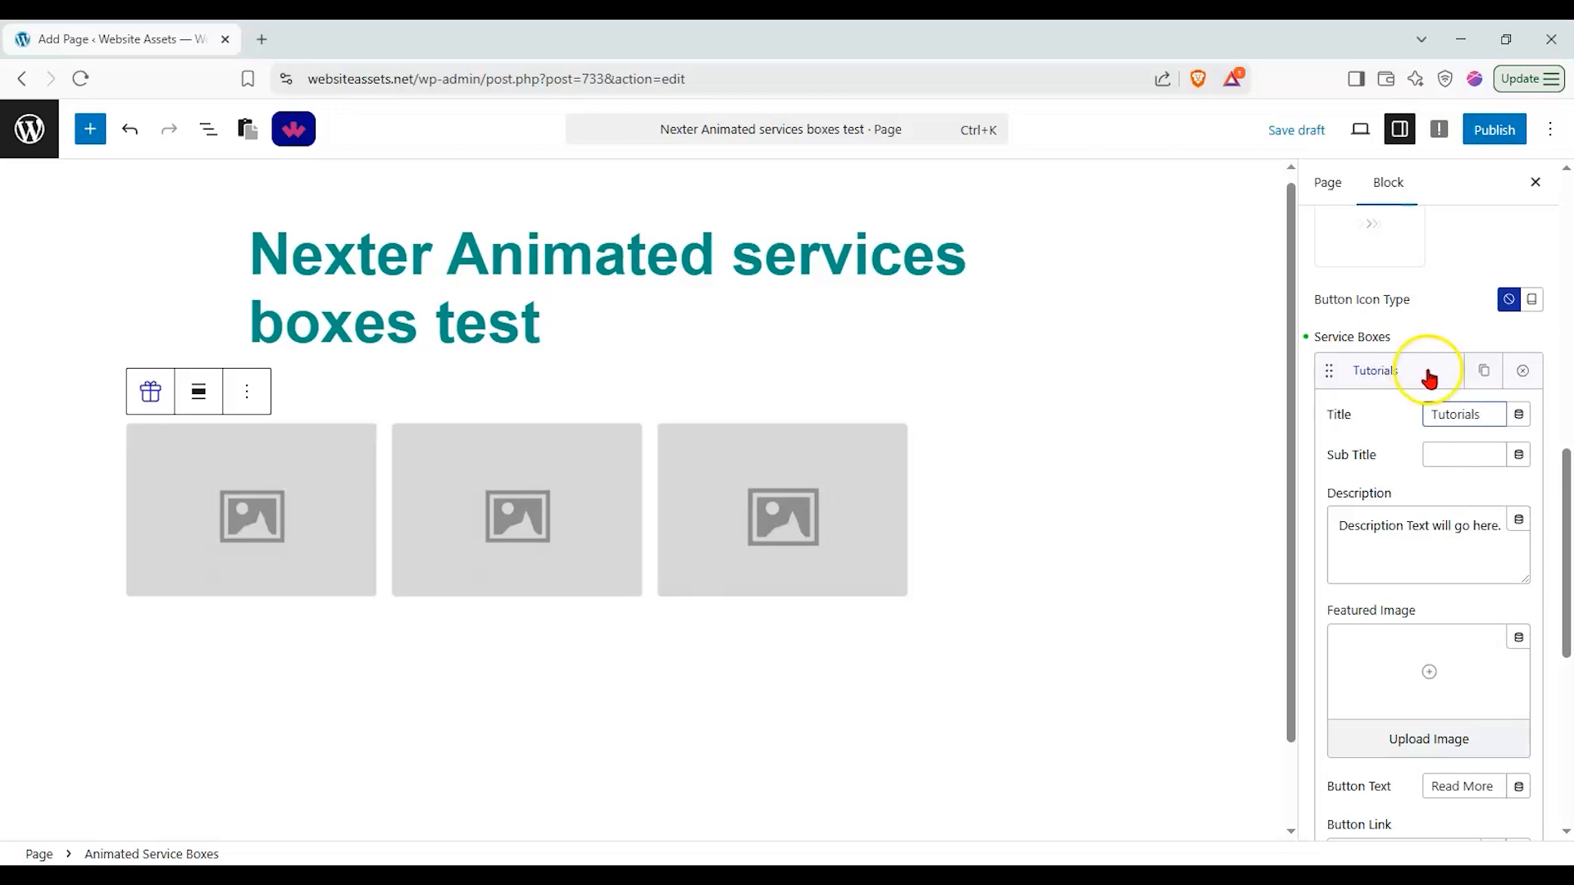
left_click(1516, 418)
left_click(1509, 369)
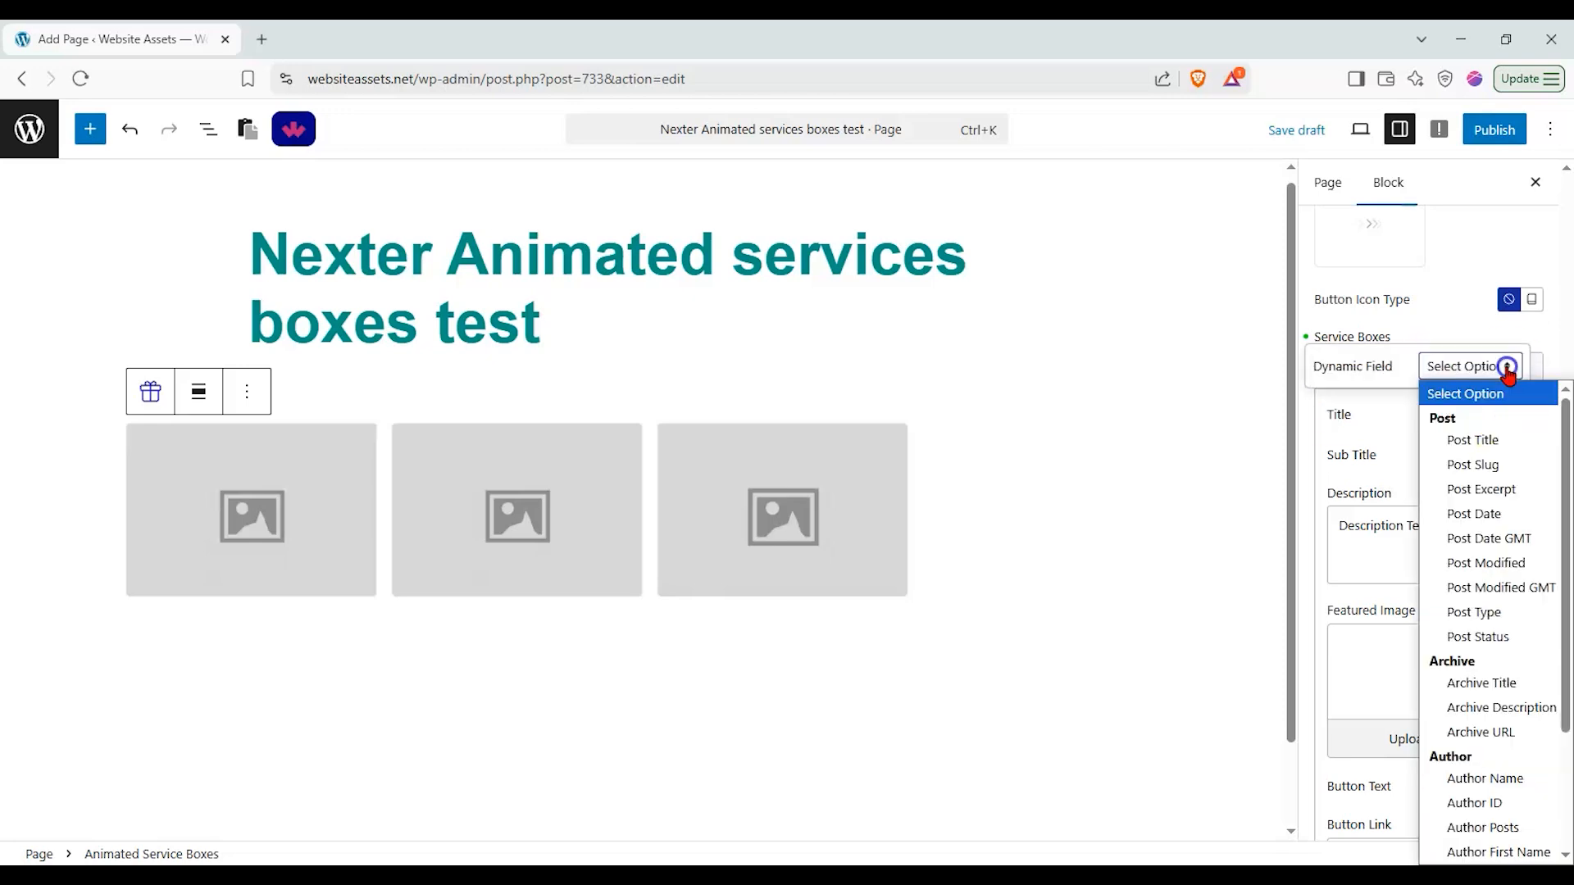
scroll(1482, 631, "down", 2)
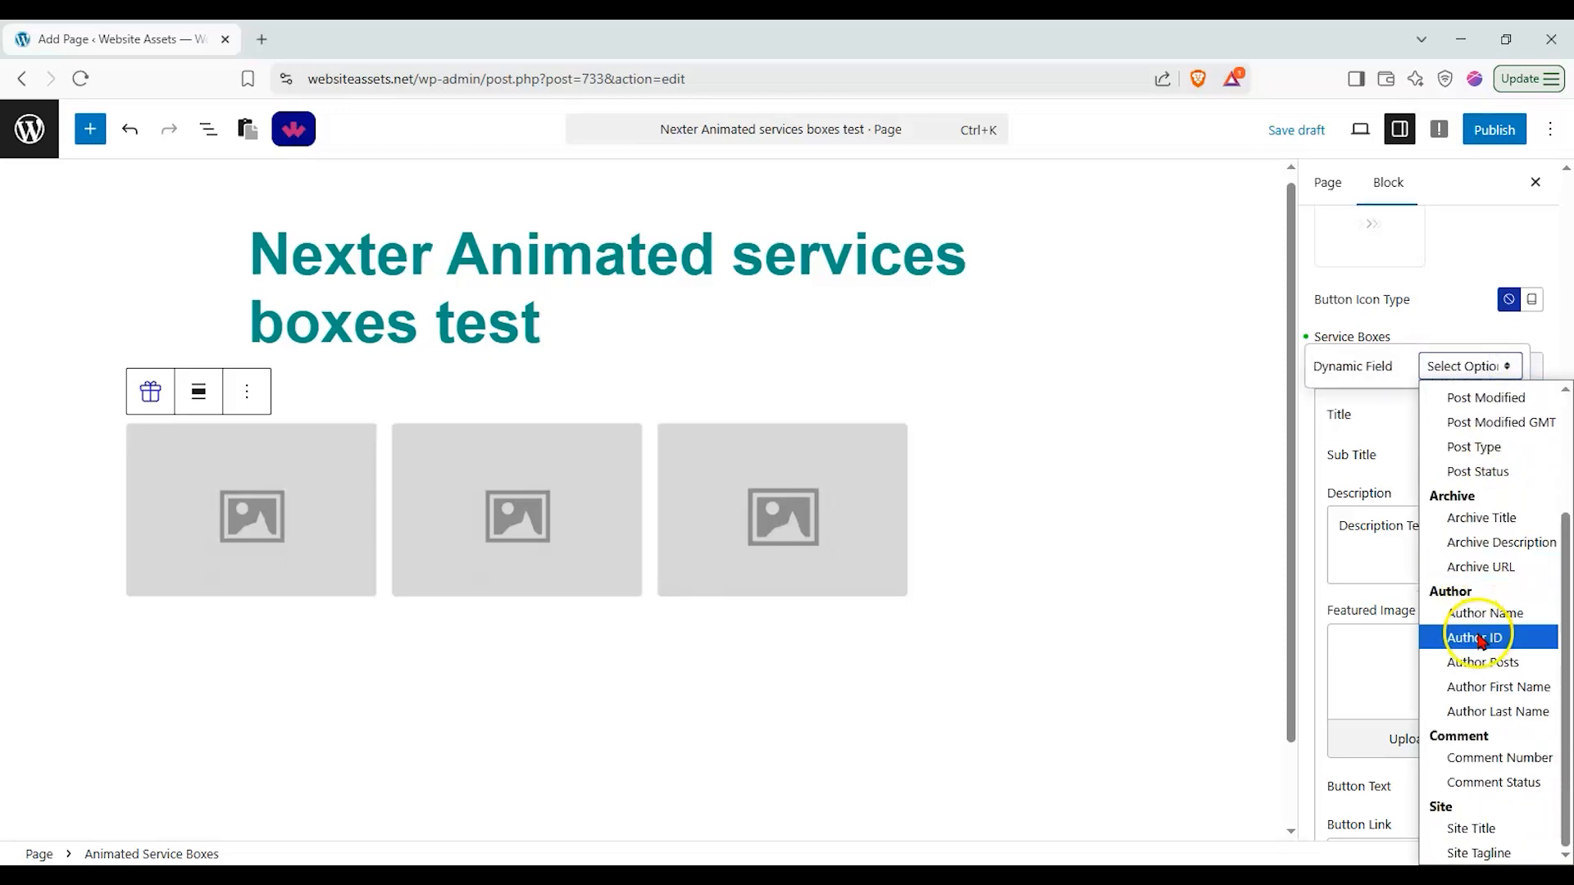
left_click(1385, 460)
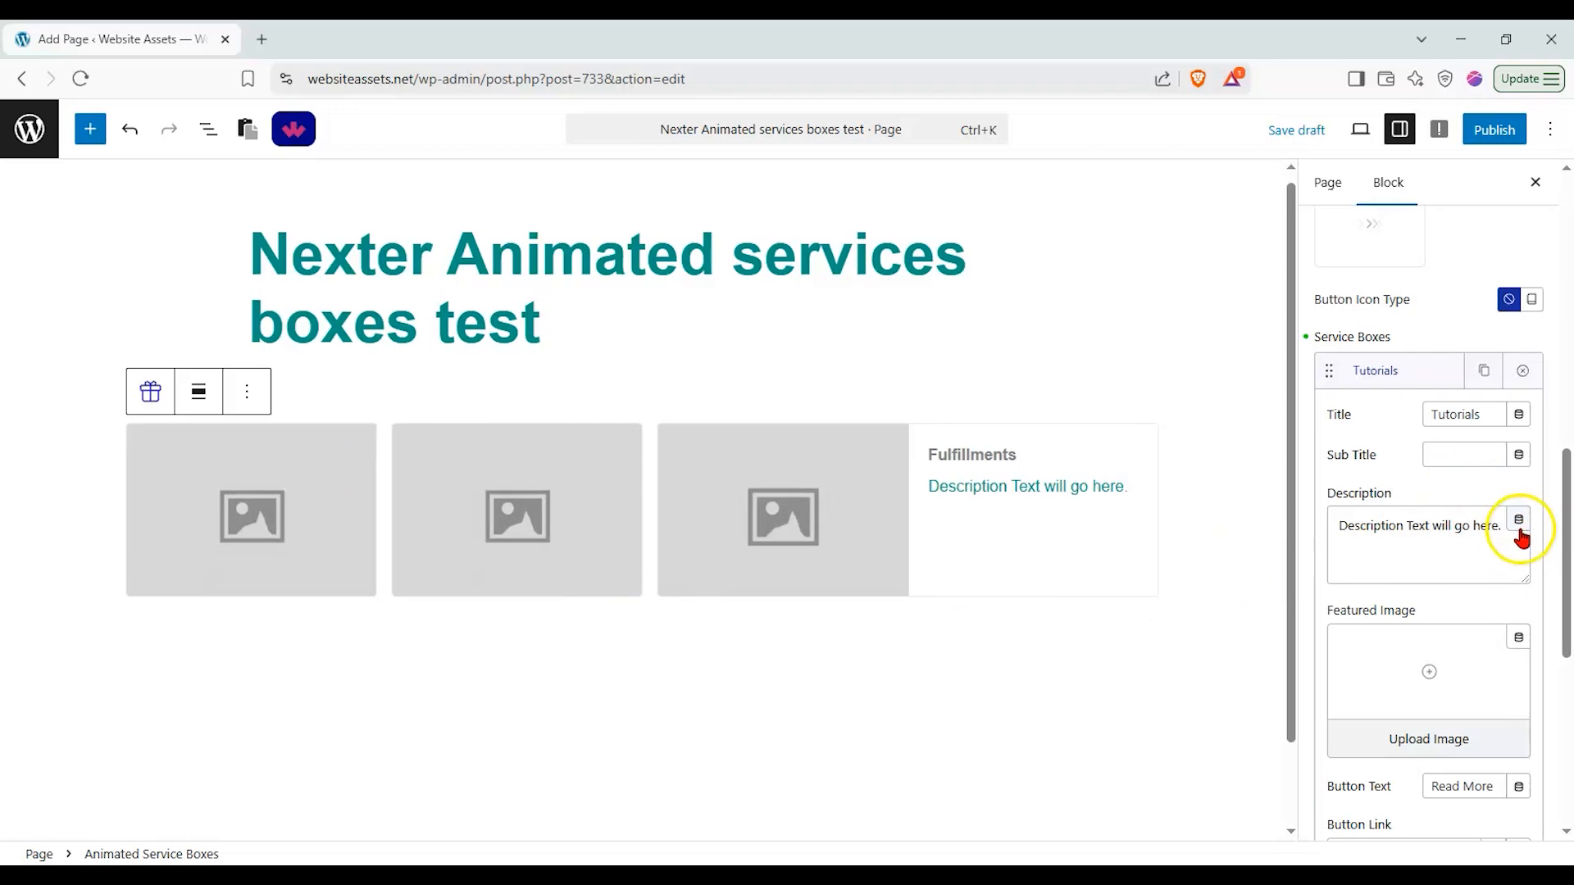
Step: Set the Tutorials box's featured image to planpro.jpg from the media library
left_click(1434, 677)
key("Escape")
left_click(1424, 738)
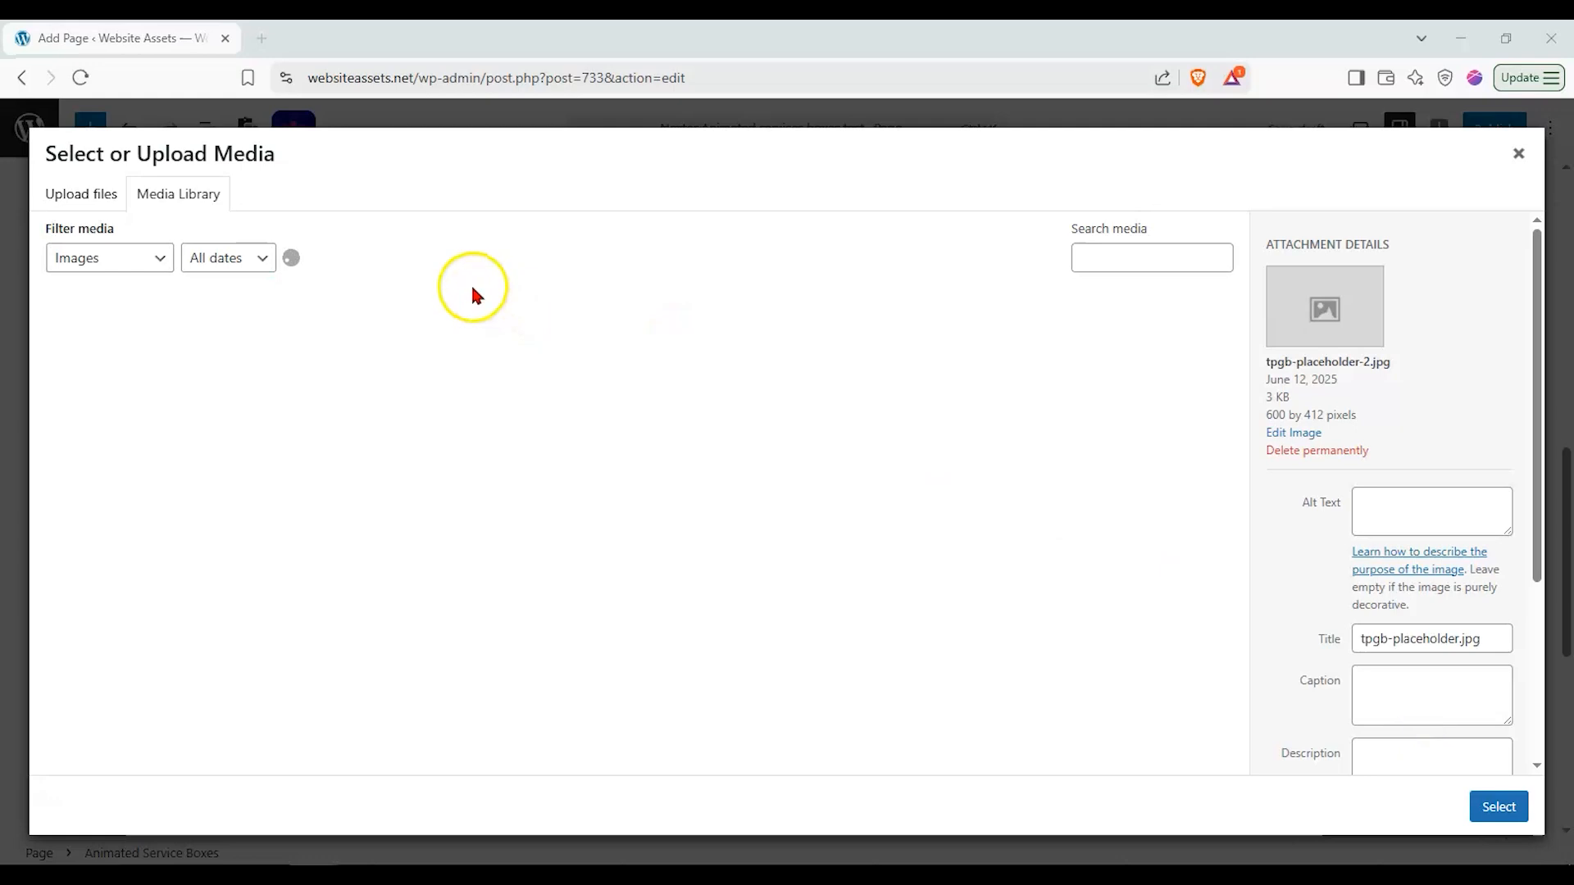
scroll(928, 533, "down", 5)
scroll(928, 532, "down", 9)
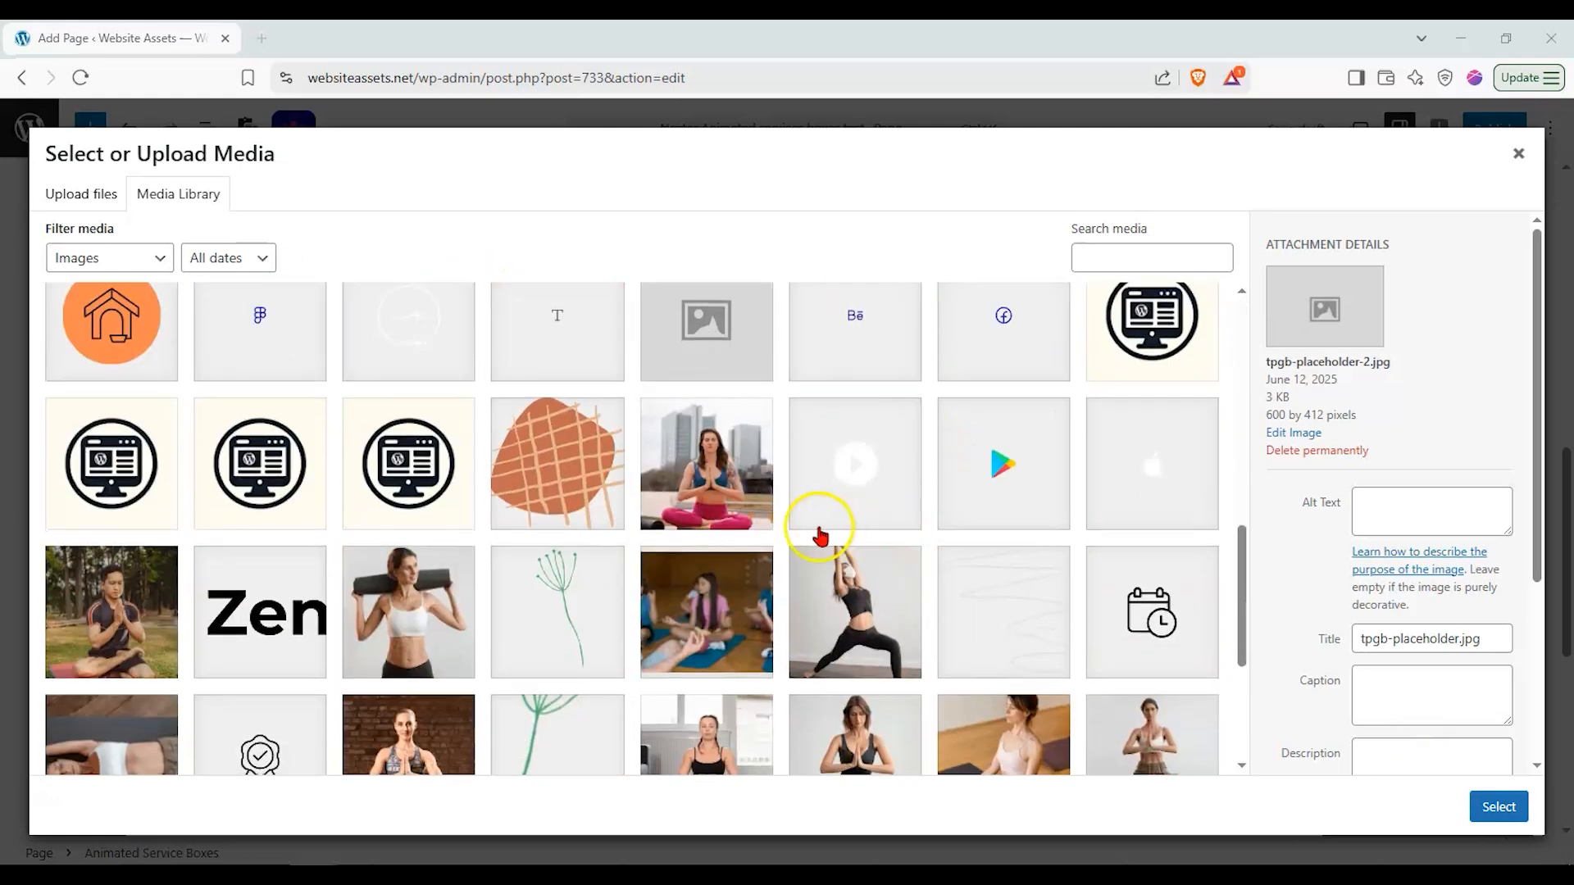
left_click(643, 748)
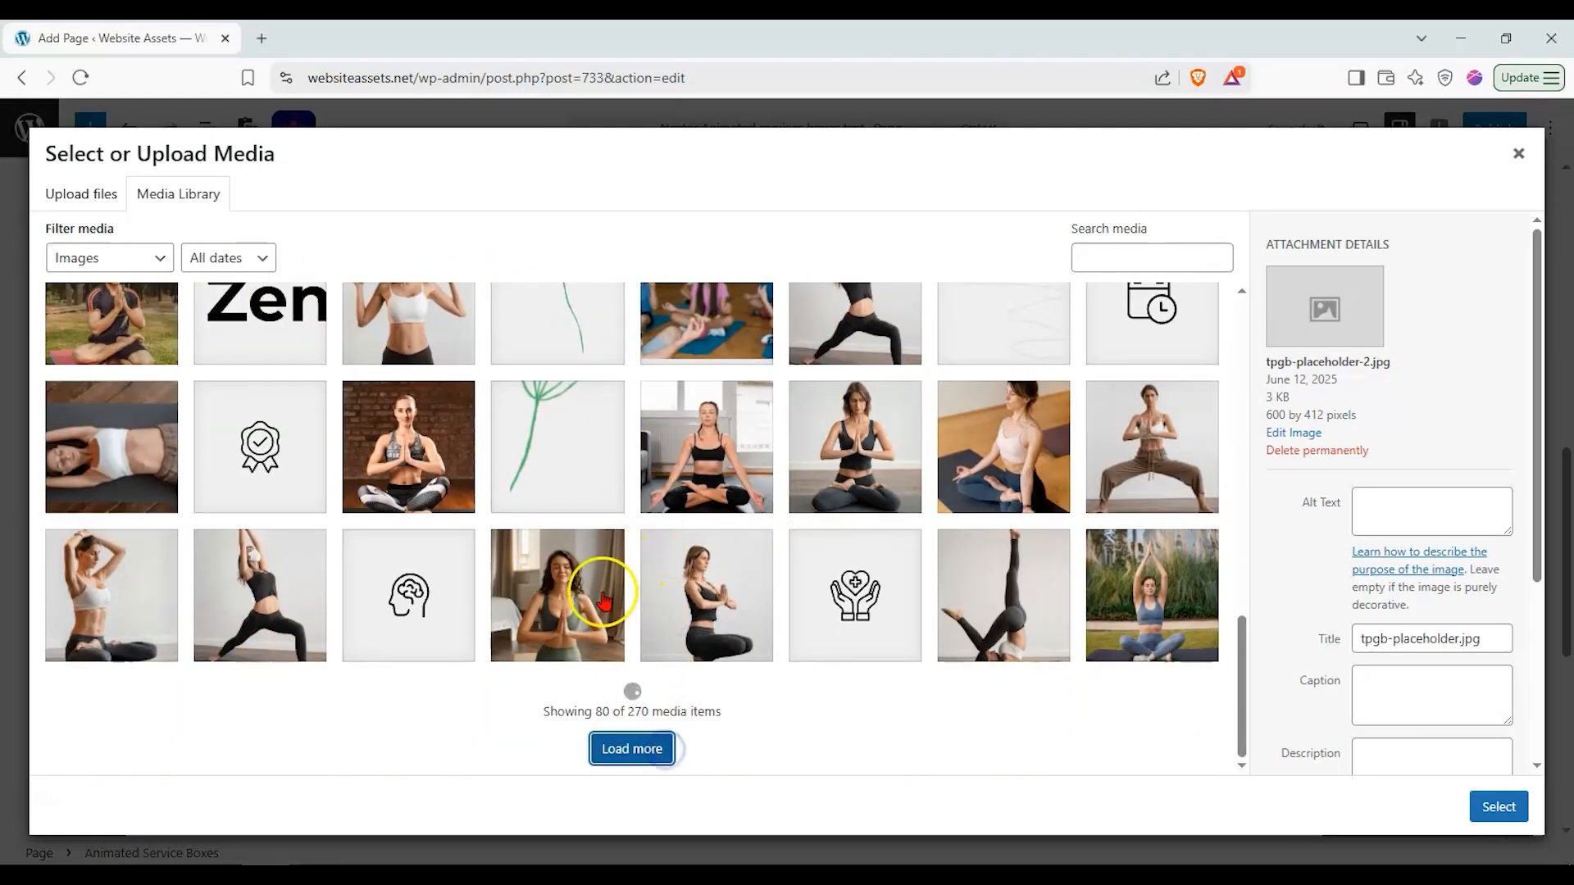
scroll(479, 512, "down", 8)
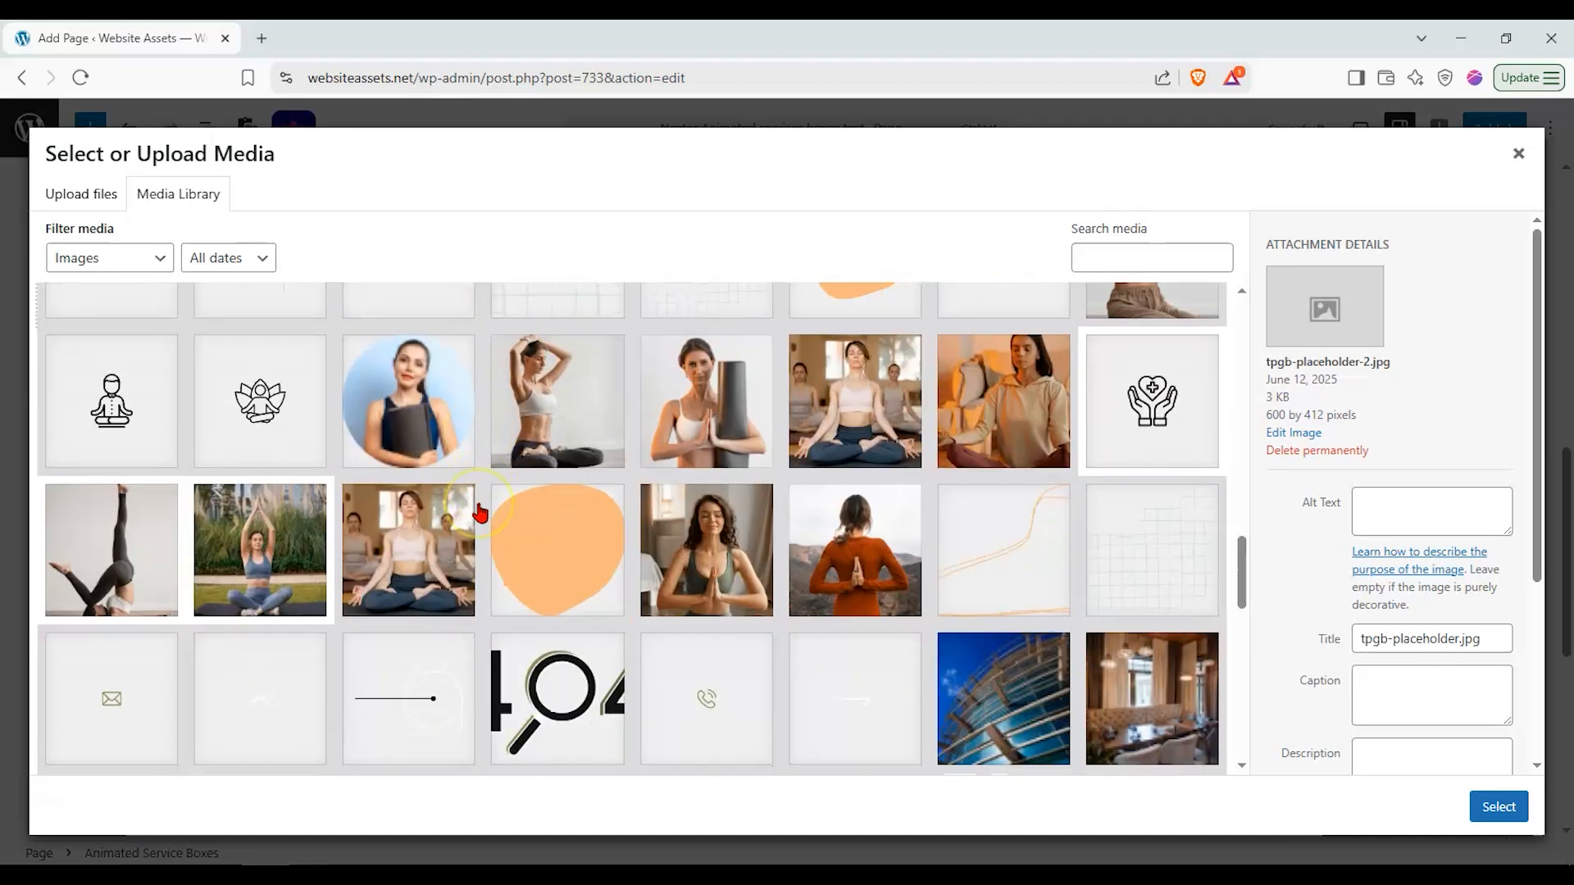
left_click(969, 385)
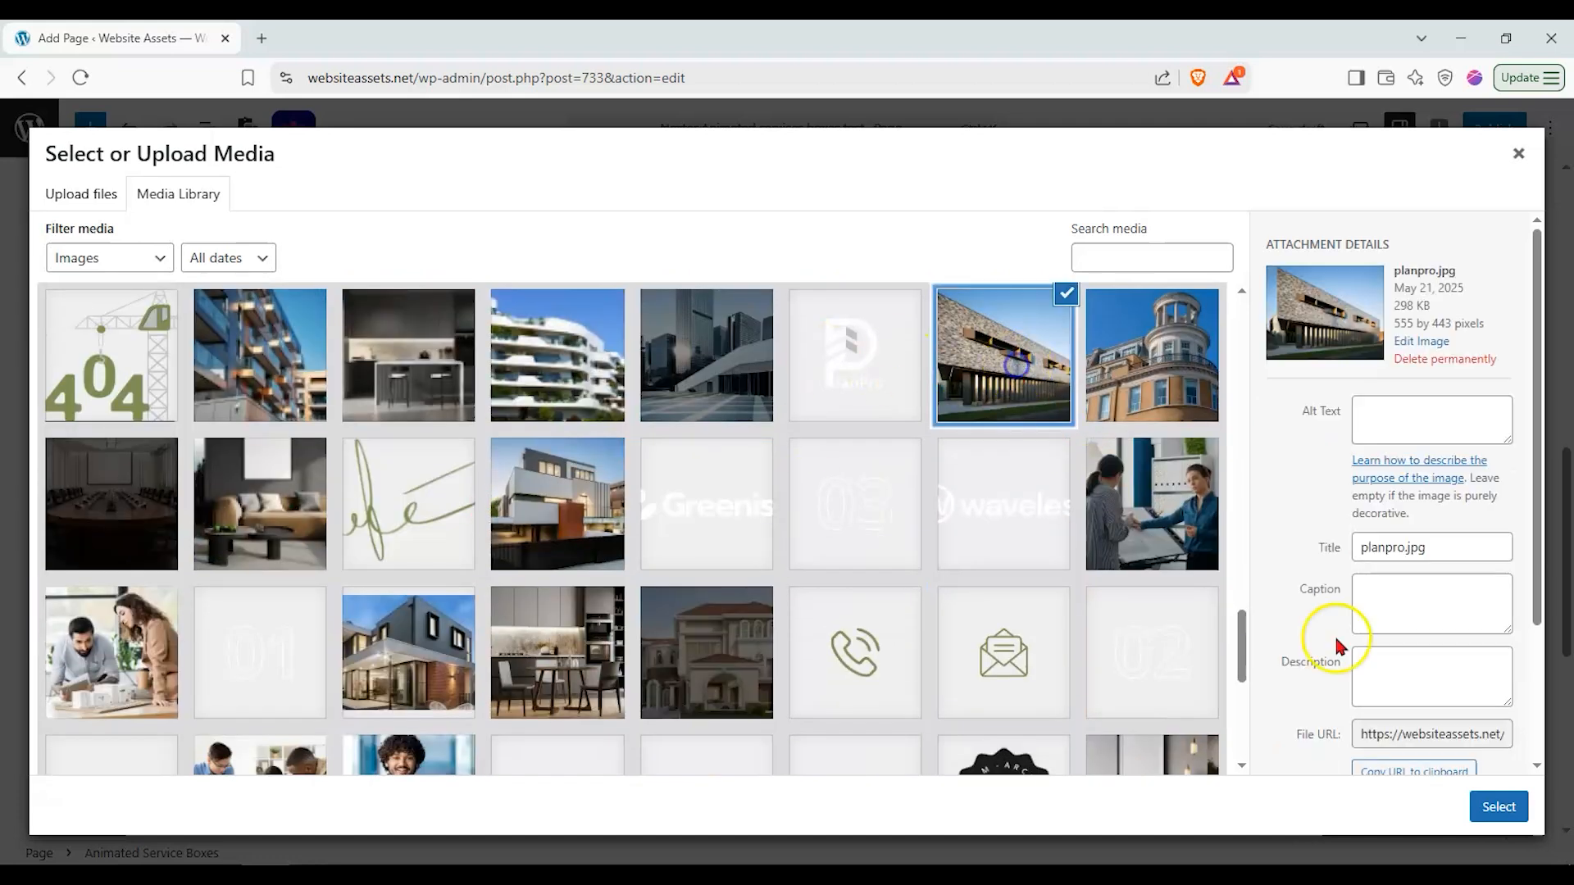
left_click(1499, 807)
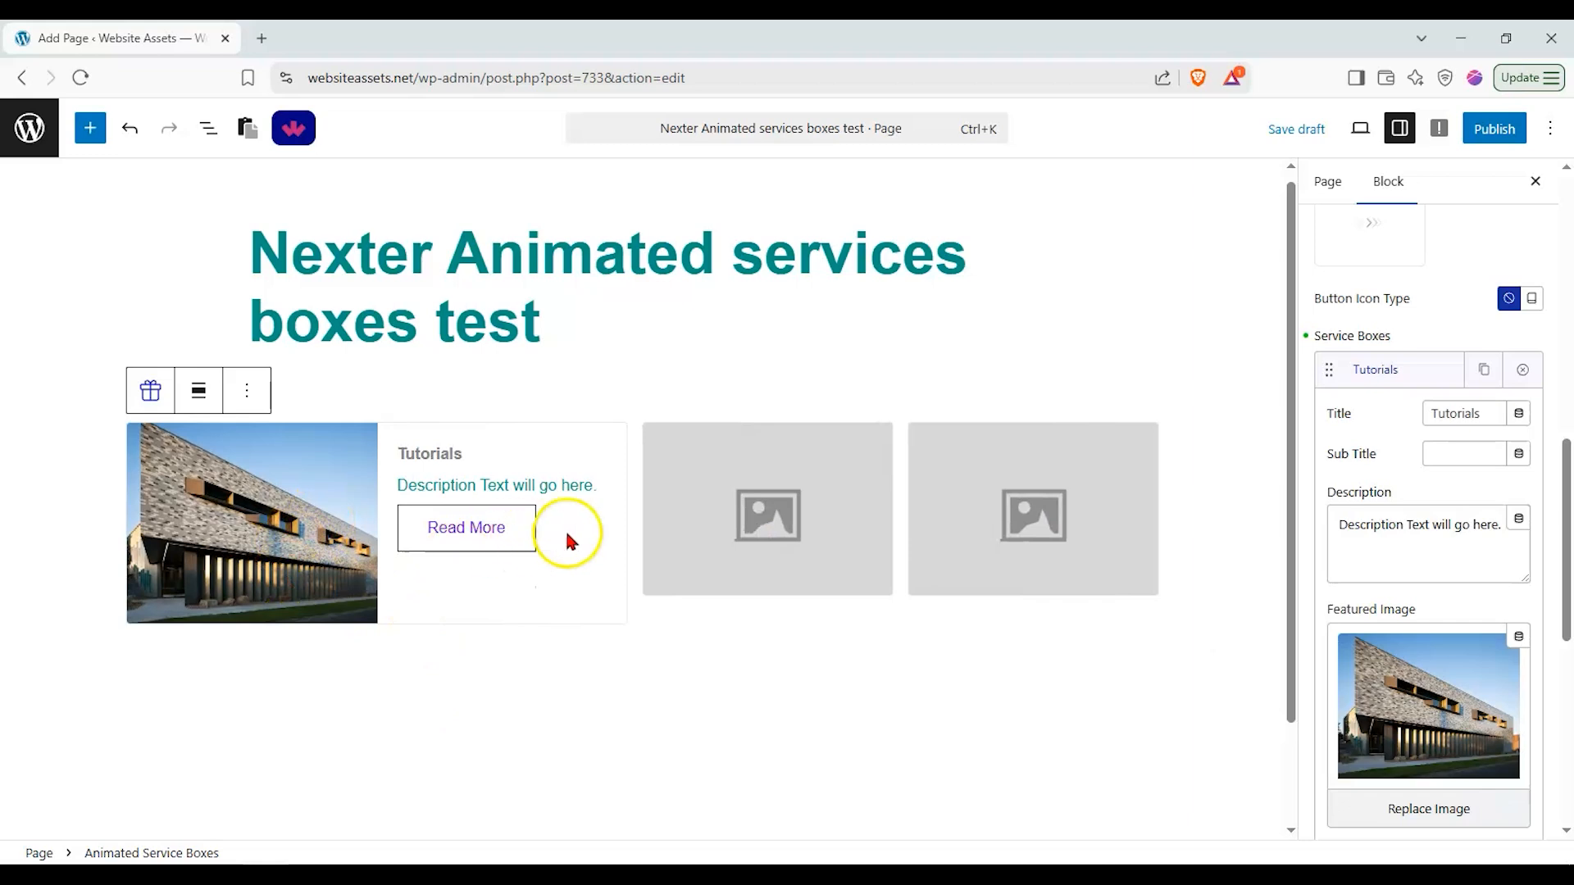
Step: Rename the Sales service box to E-Courses
left_click(620, 529)
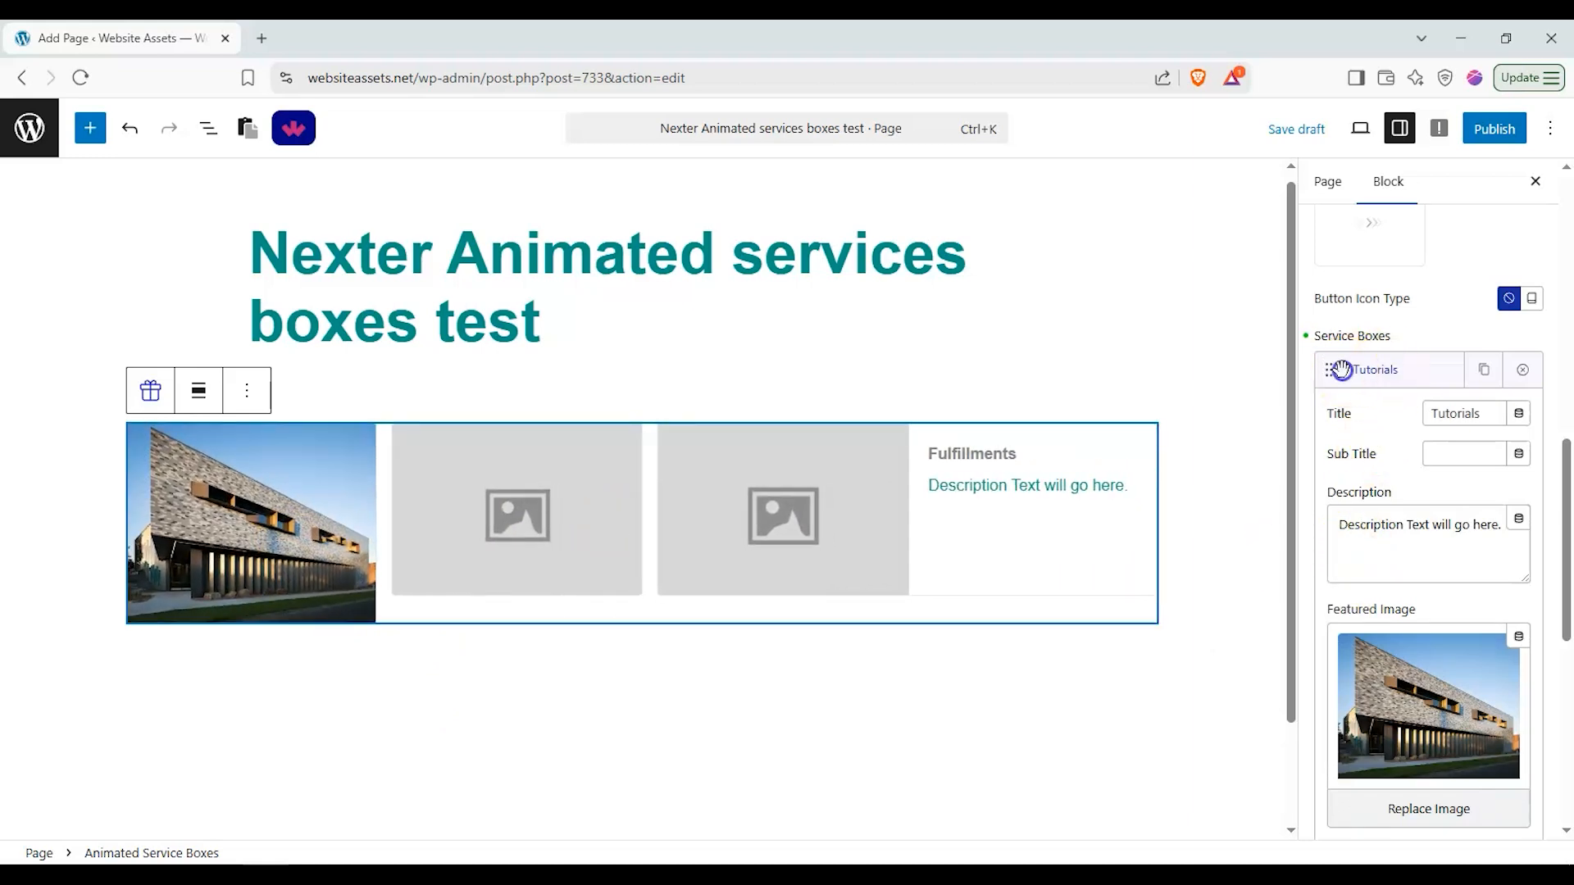
left_click(1378, 370)
left_click(1382, 420)
left_click_drag(1538, 499, 1139, 474)
type("E-Courses")
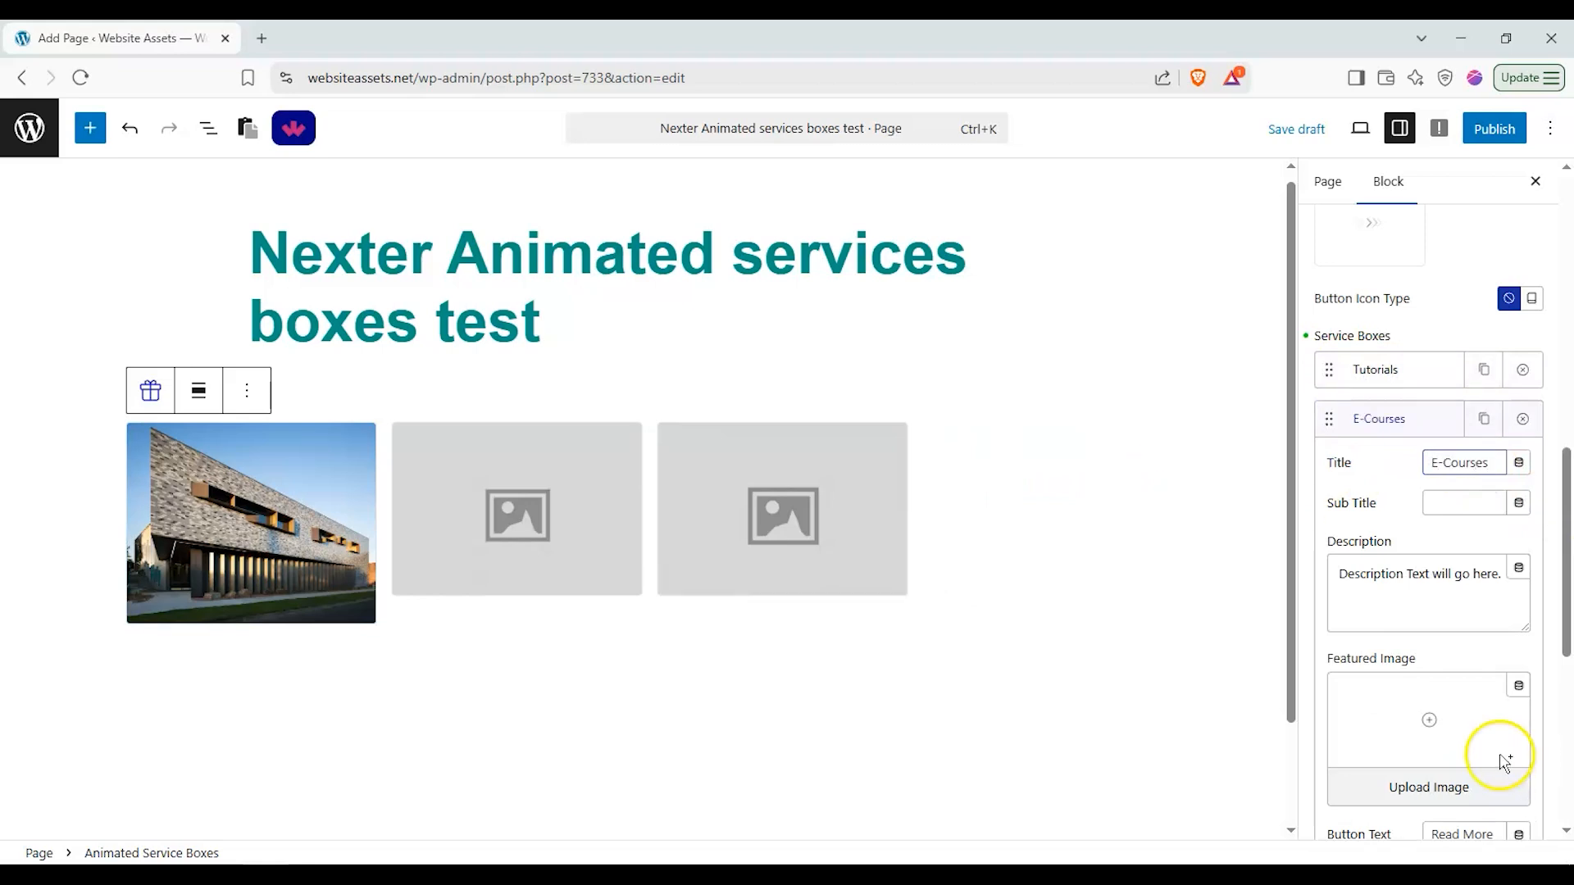
Step: Set the E-Courses box's featured image to the classic building photo from the media library
left_click(1505, 761)
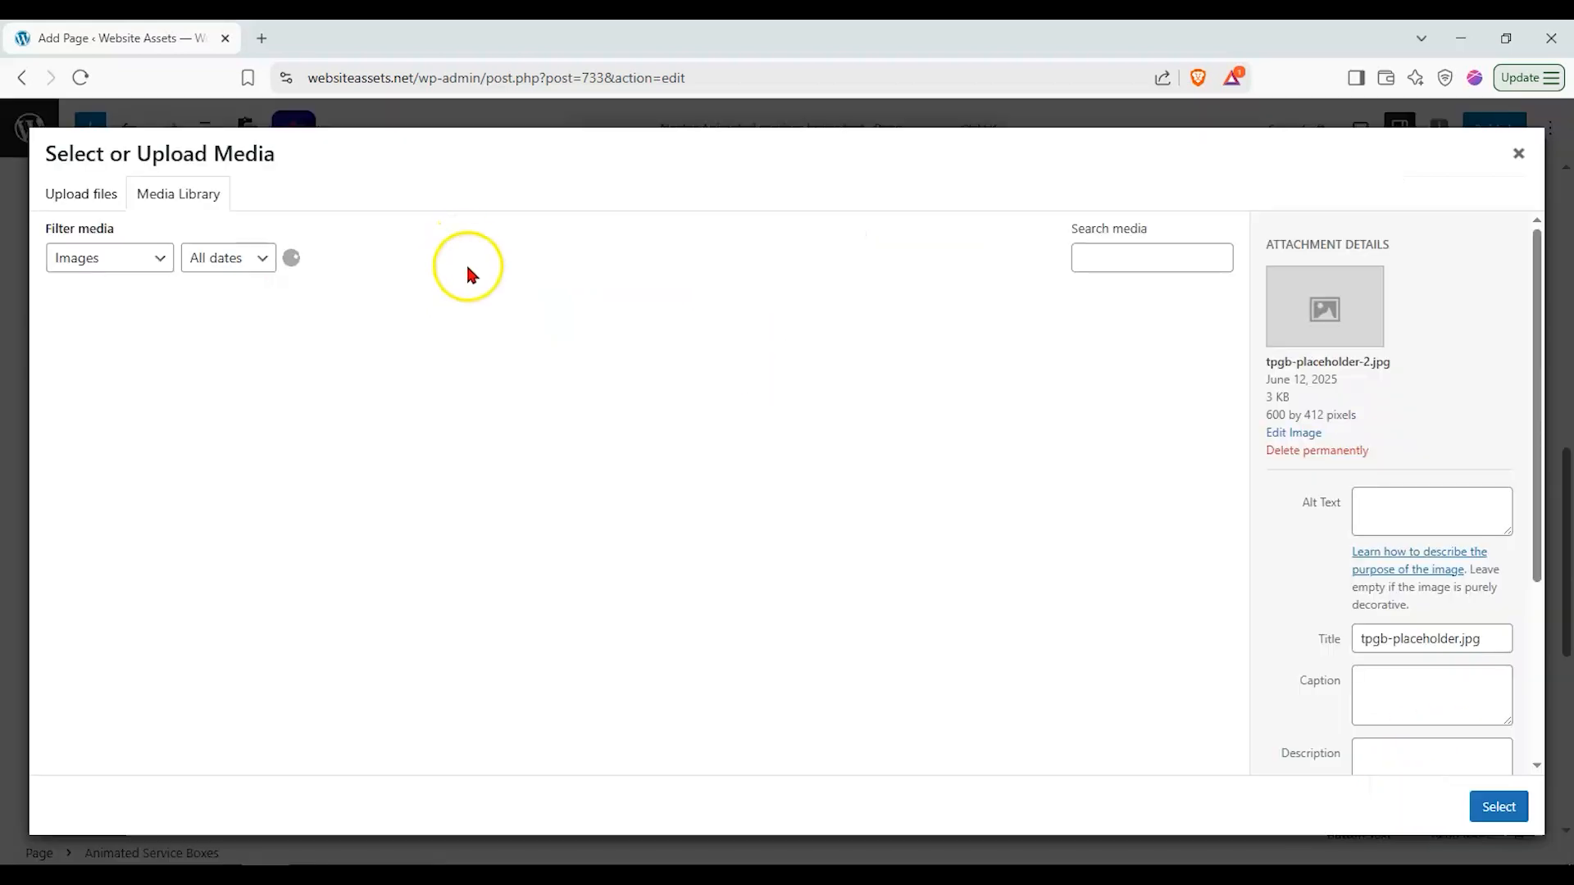
scroll(626, 517, "down", 10)
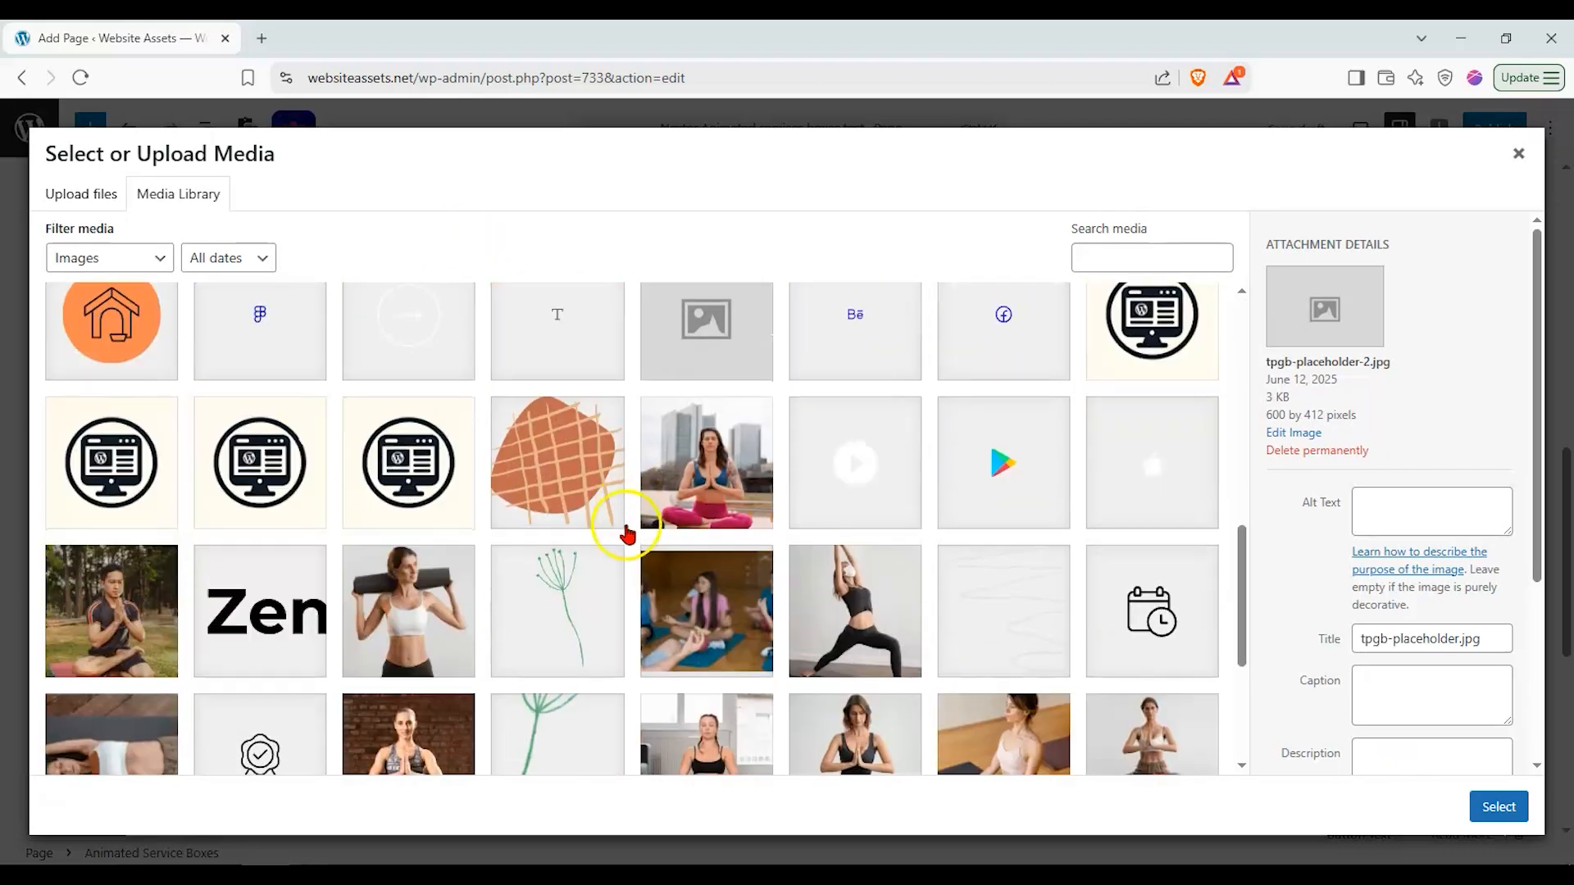
scroll(628, 534, "down", 4)
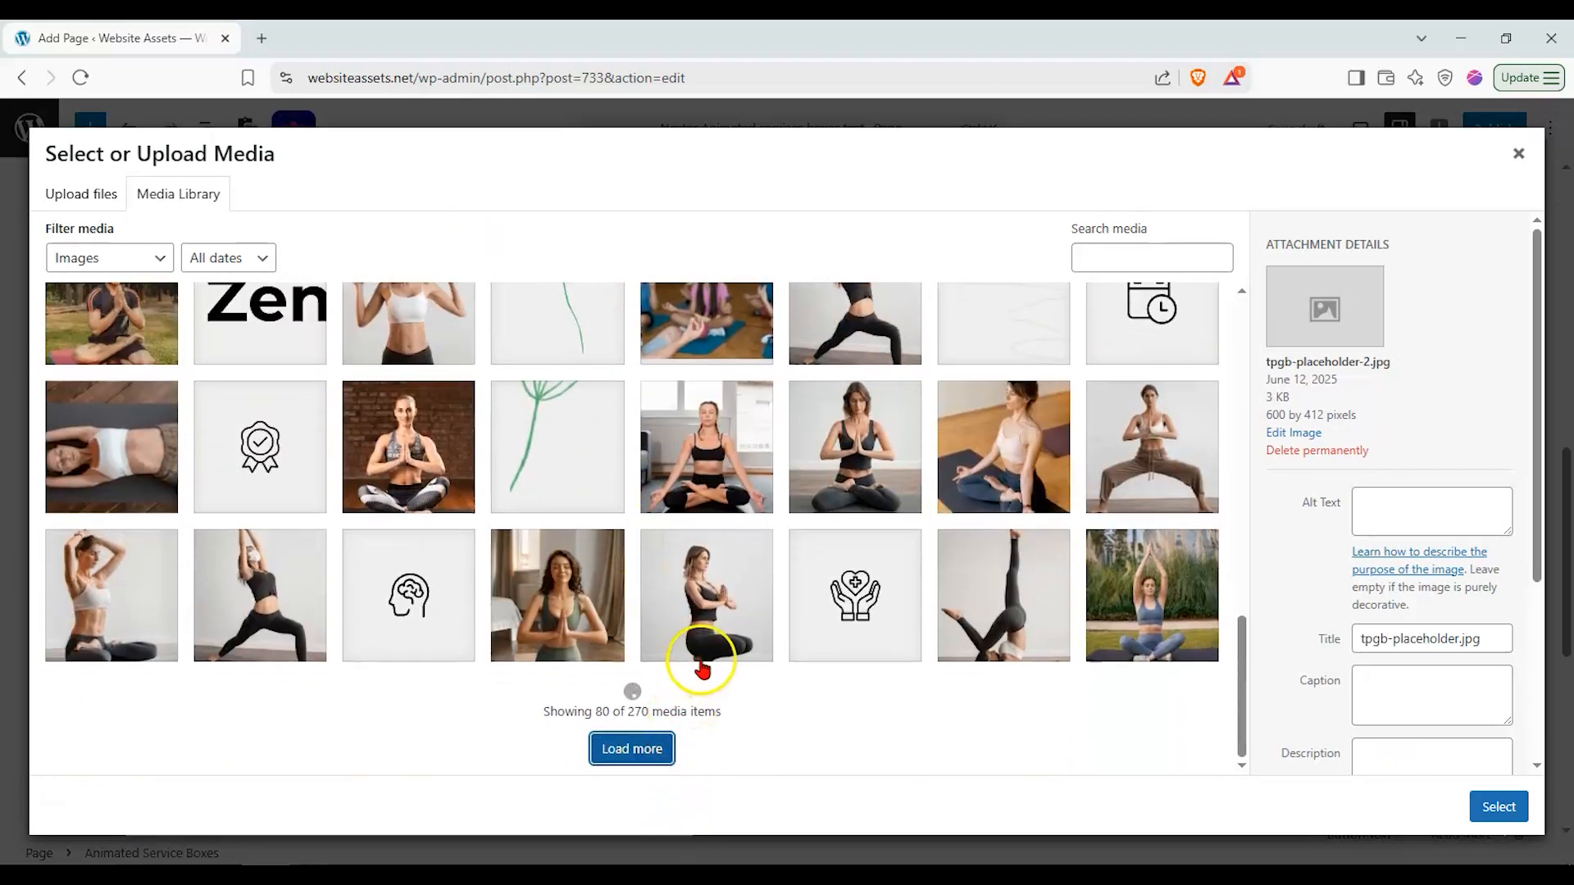
scroll(702, 671, "down", 10)
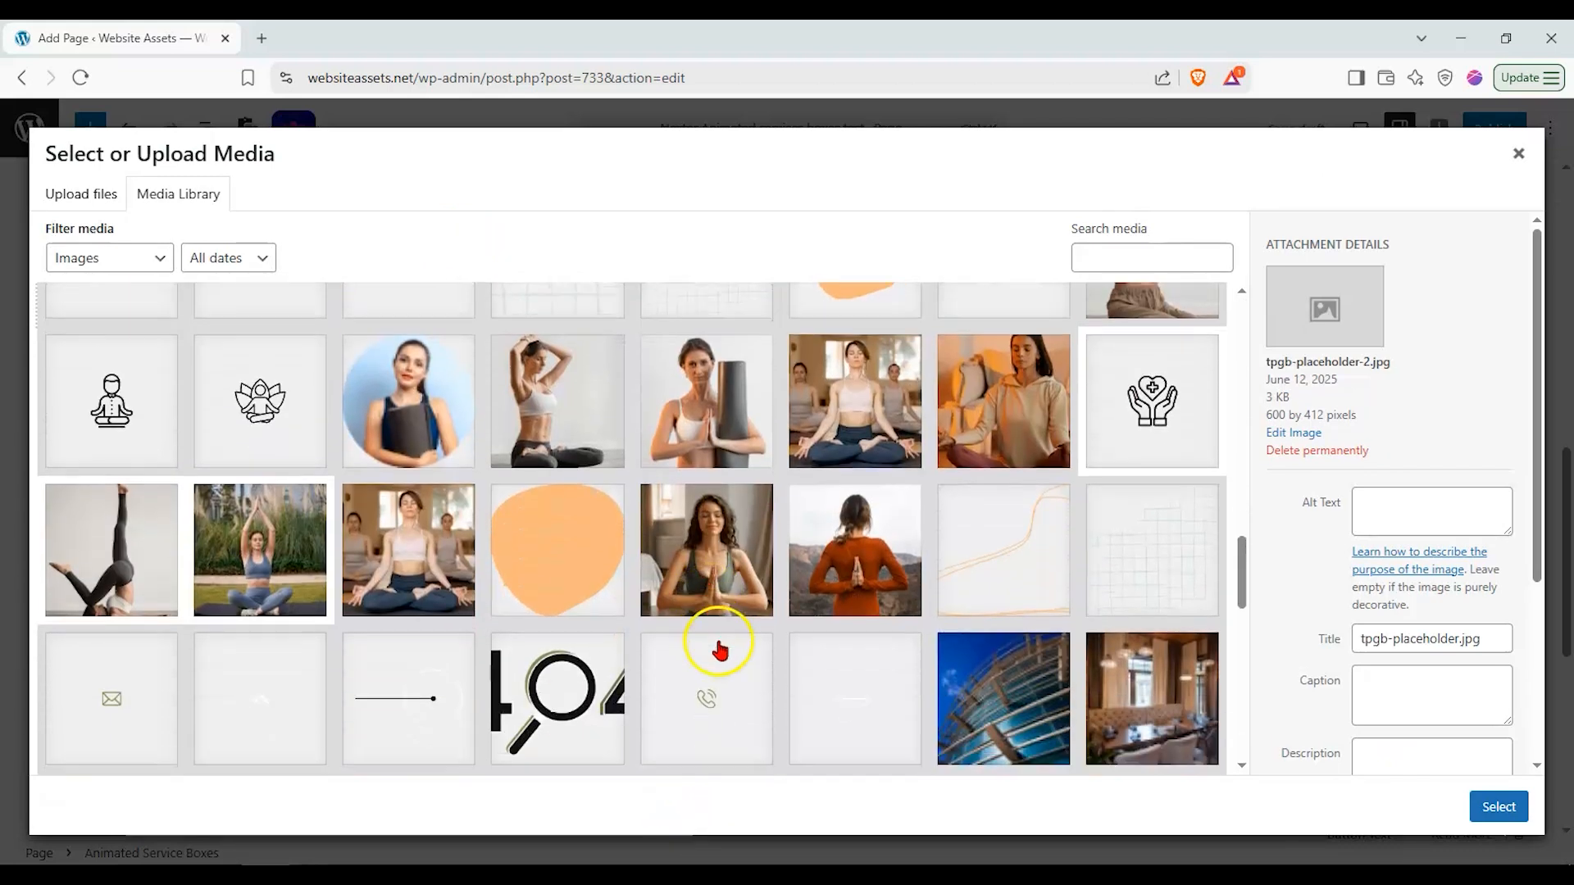
left_click(1120, 391)
left_click(1499, 807)
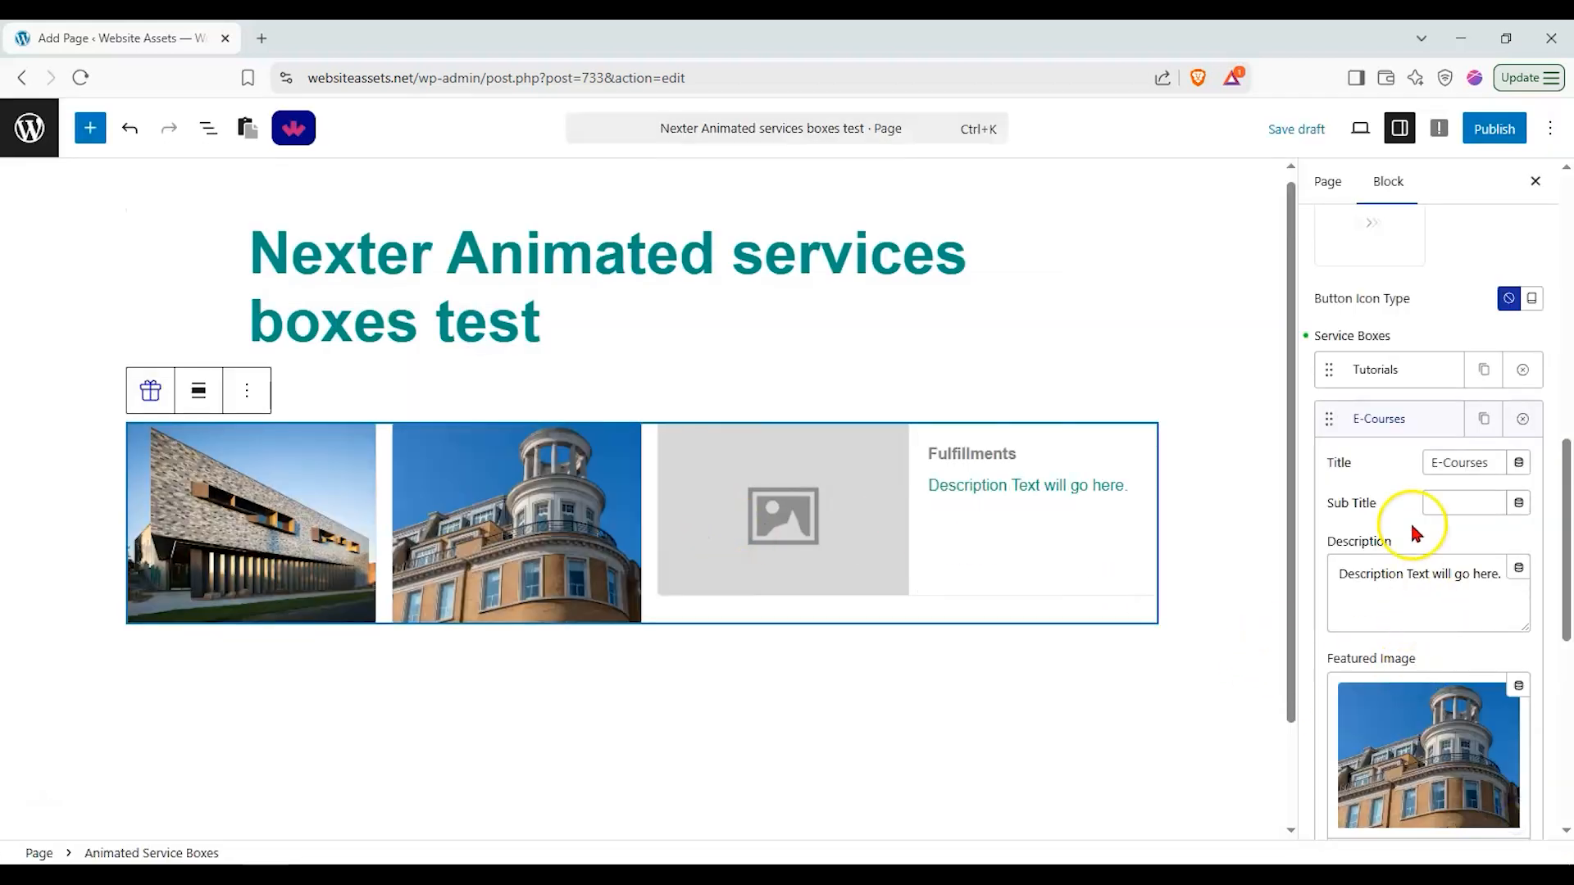
Step: Rename the Fulfillments service box to Free Education
left_click(1431, 426)
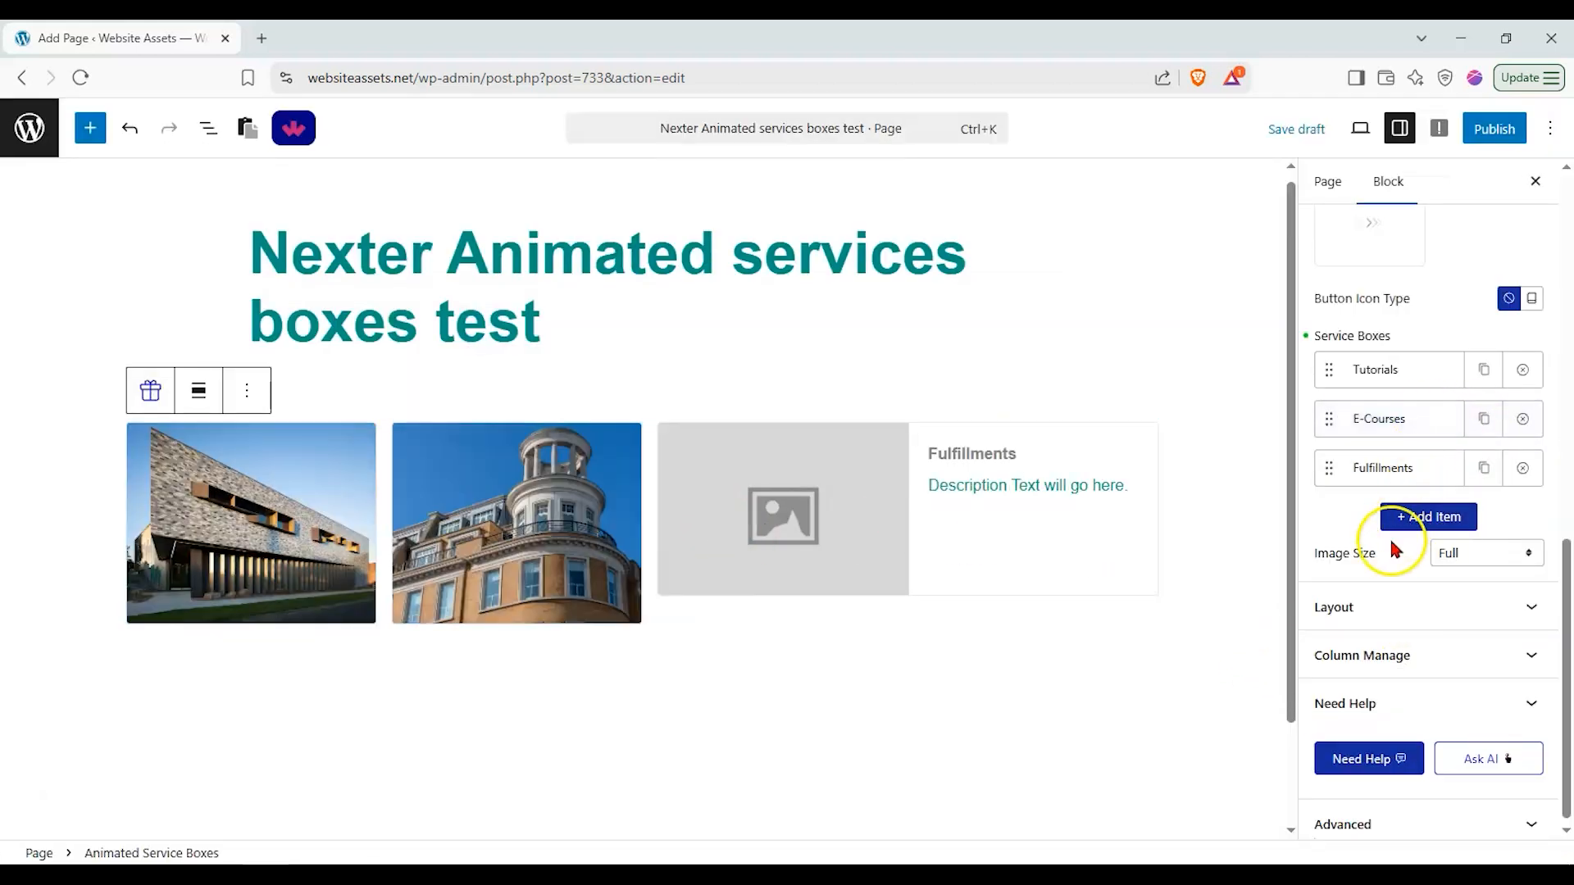
left_click(1402, 476)
scroll(1438, 568, "down", 4)
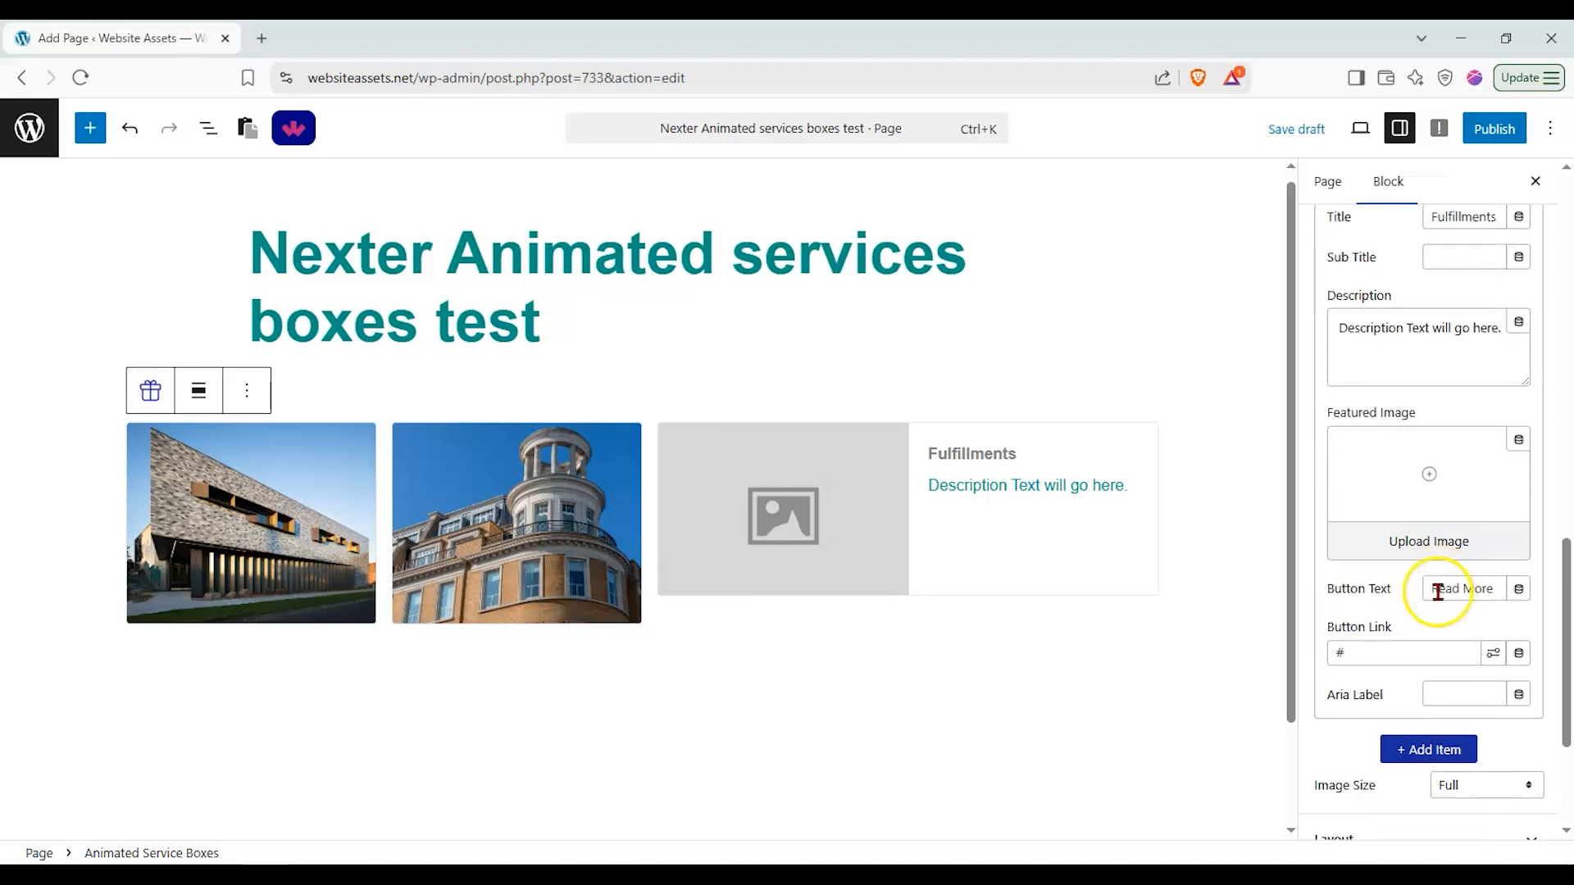
scroll(1419, 542, "up", 3)
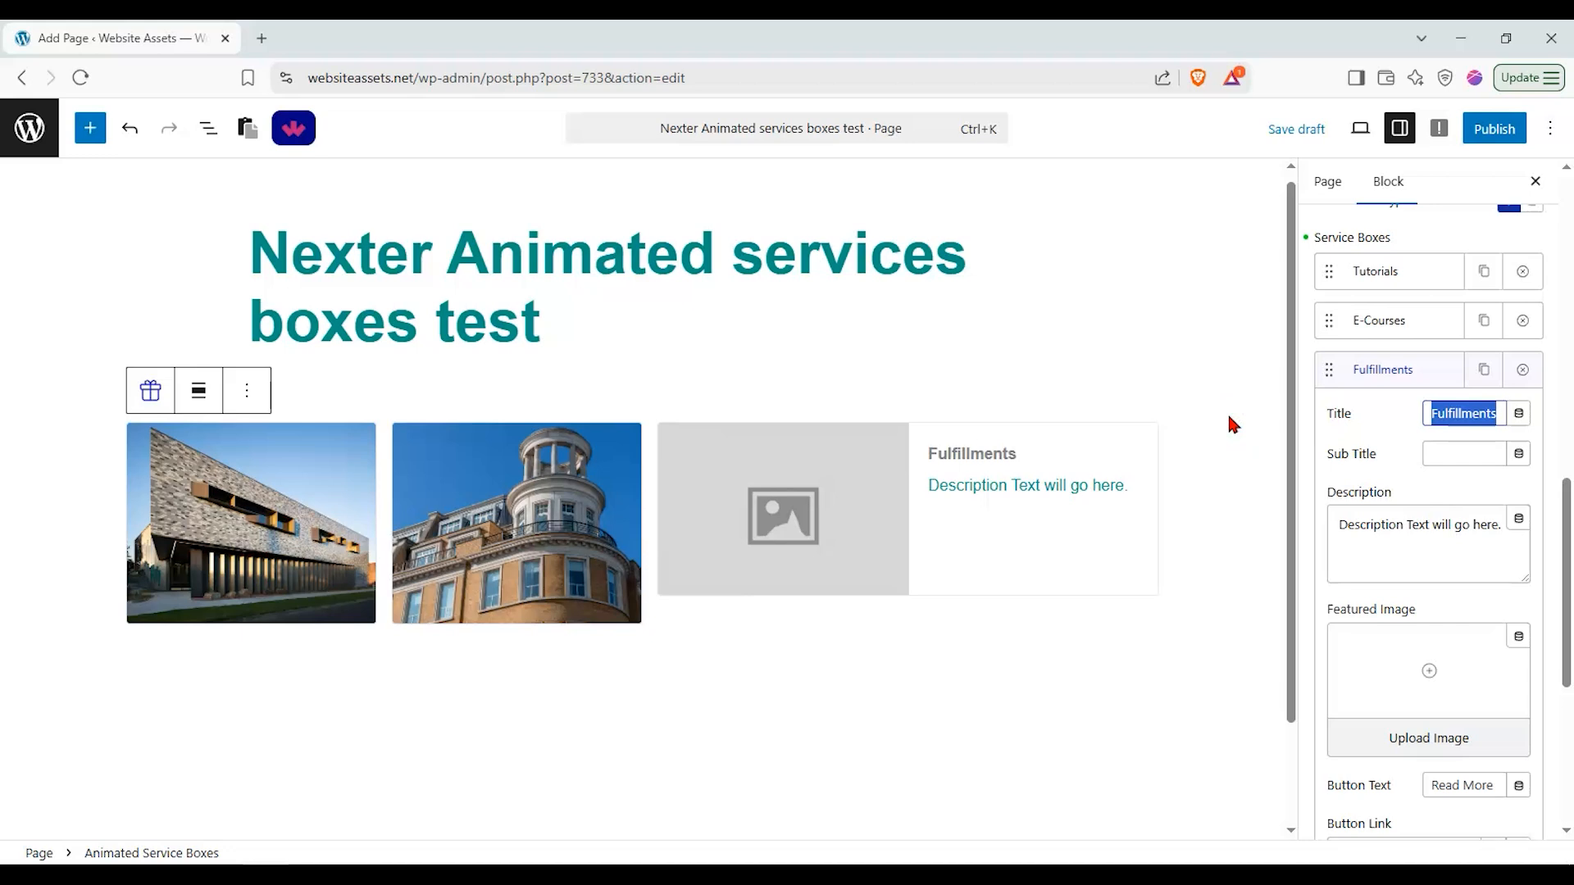
key("BackSpace")
type("F")
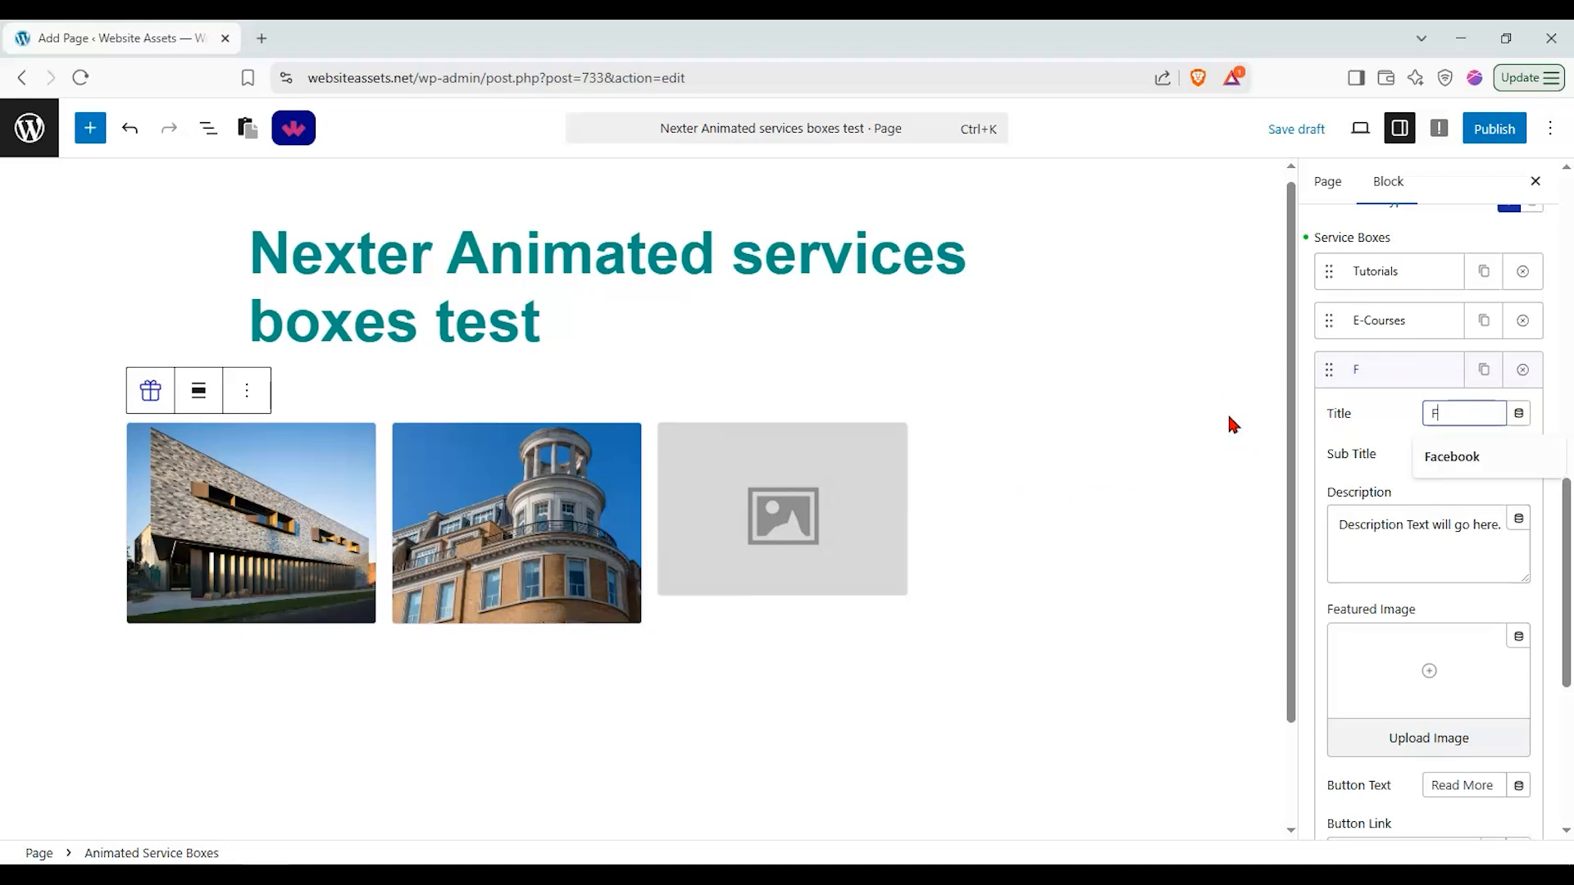
type("ree Education")
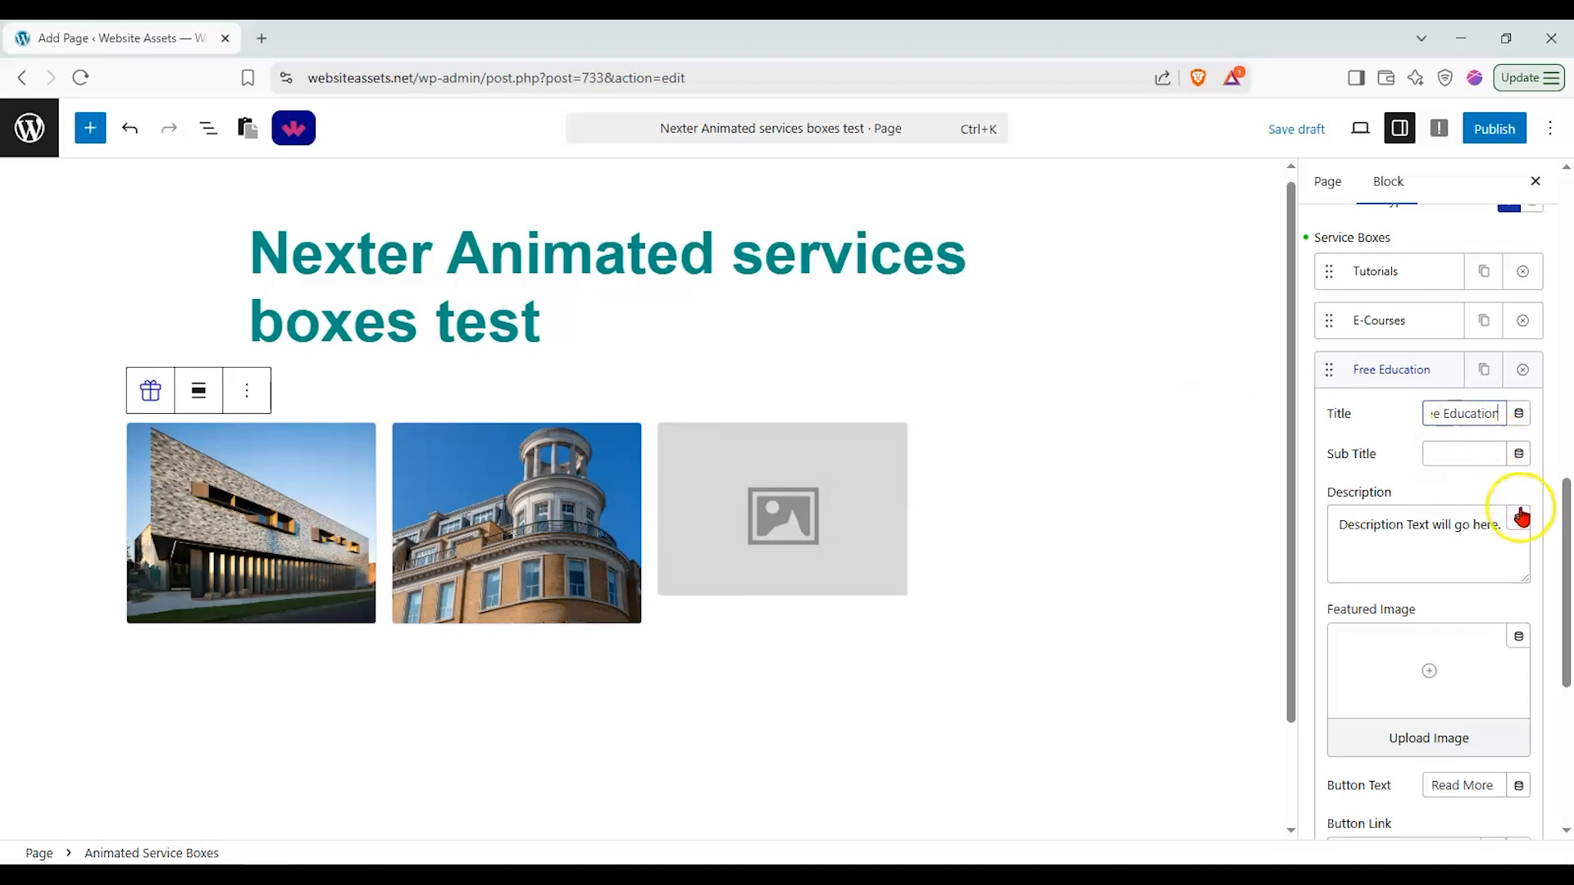
Step: Set the Free Education box's featured image to coming-Soon.jpg from the media library
left_click(1405, 742)
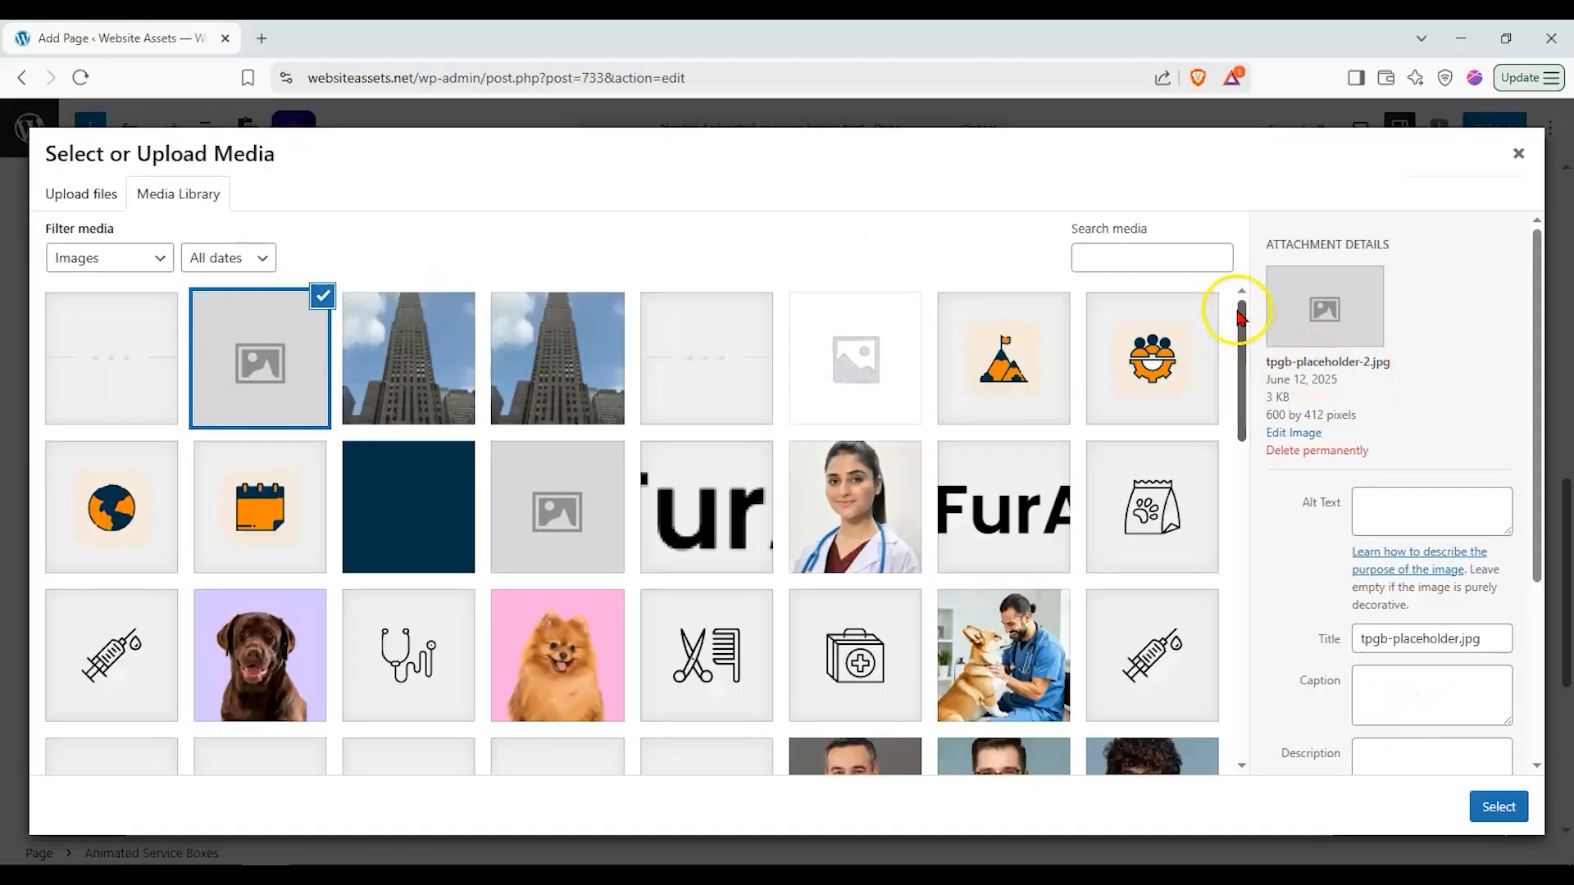
left_click_drag(1244, 309, 1226, 685)
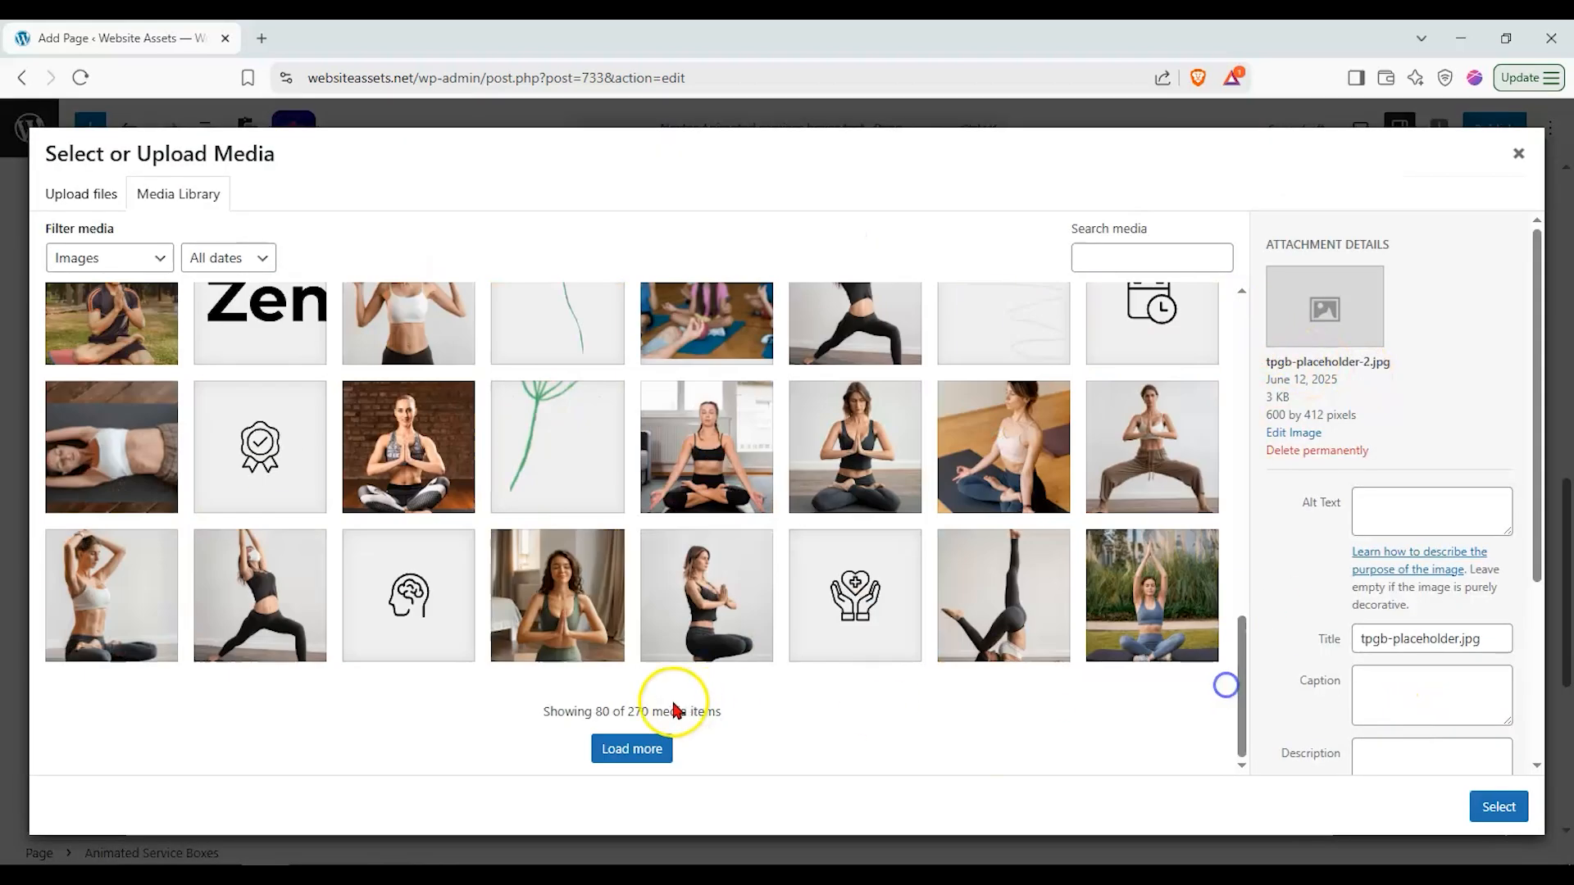
left_click(652, 748)
scroll(836, 615, "down", 10)
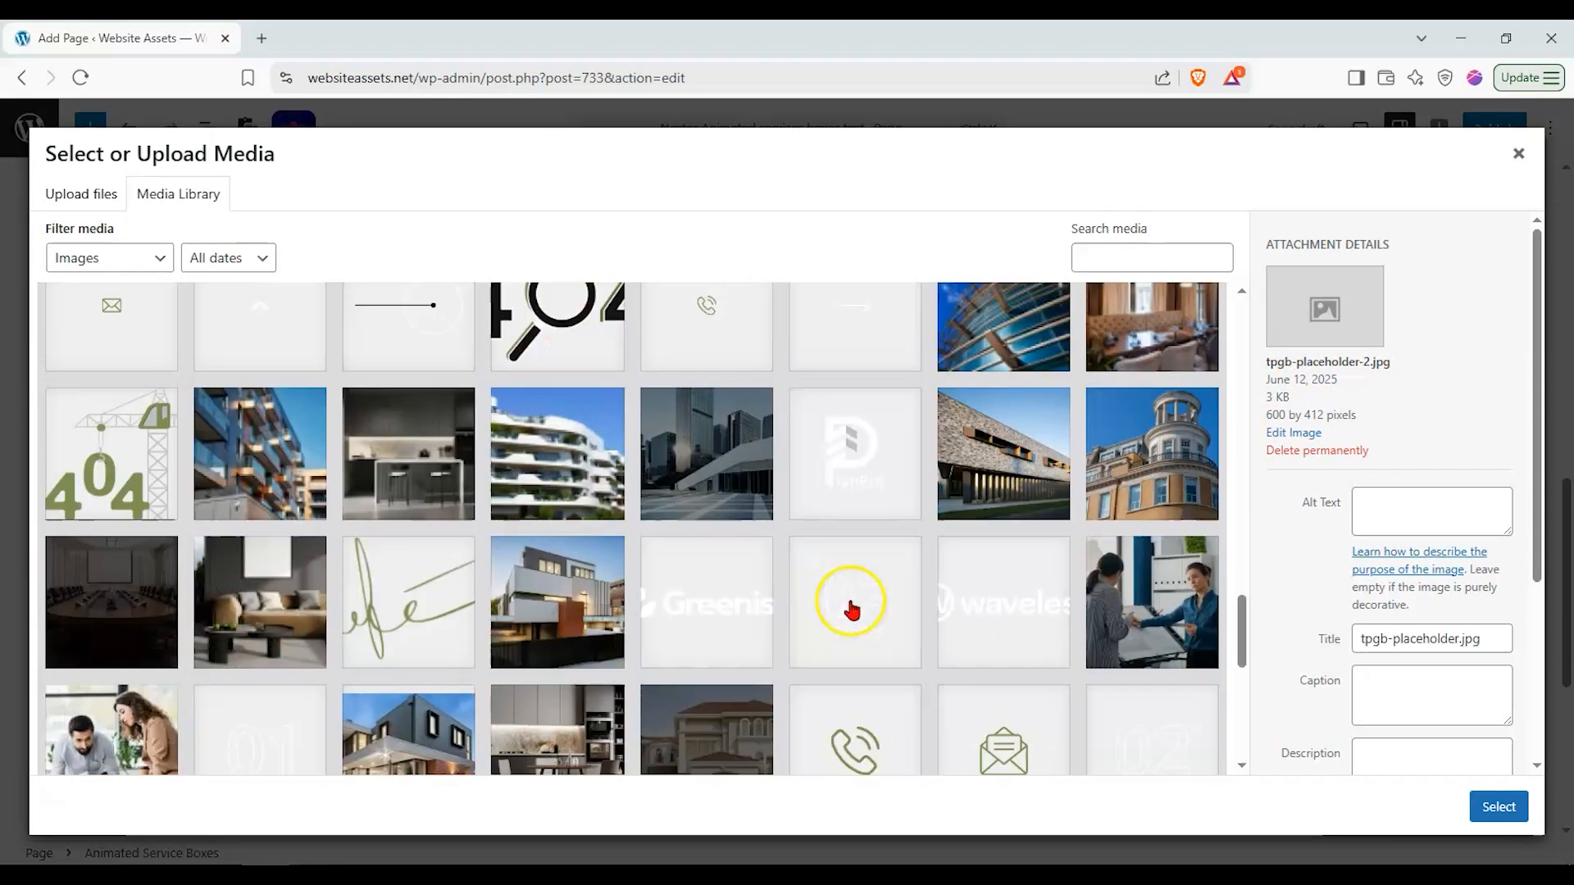
left_click(607, 591)
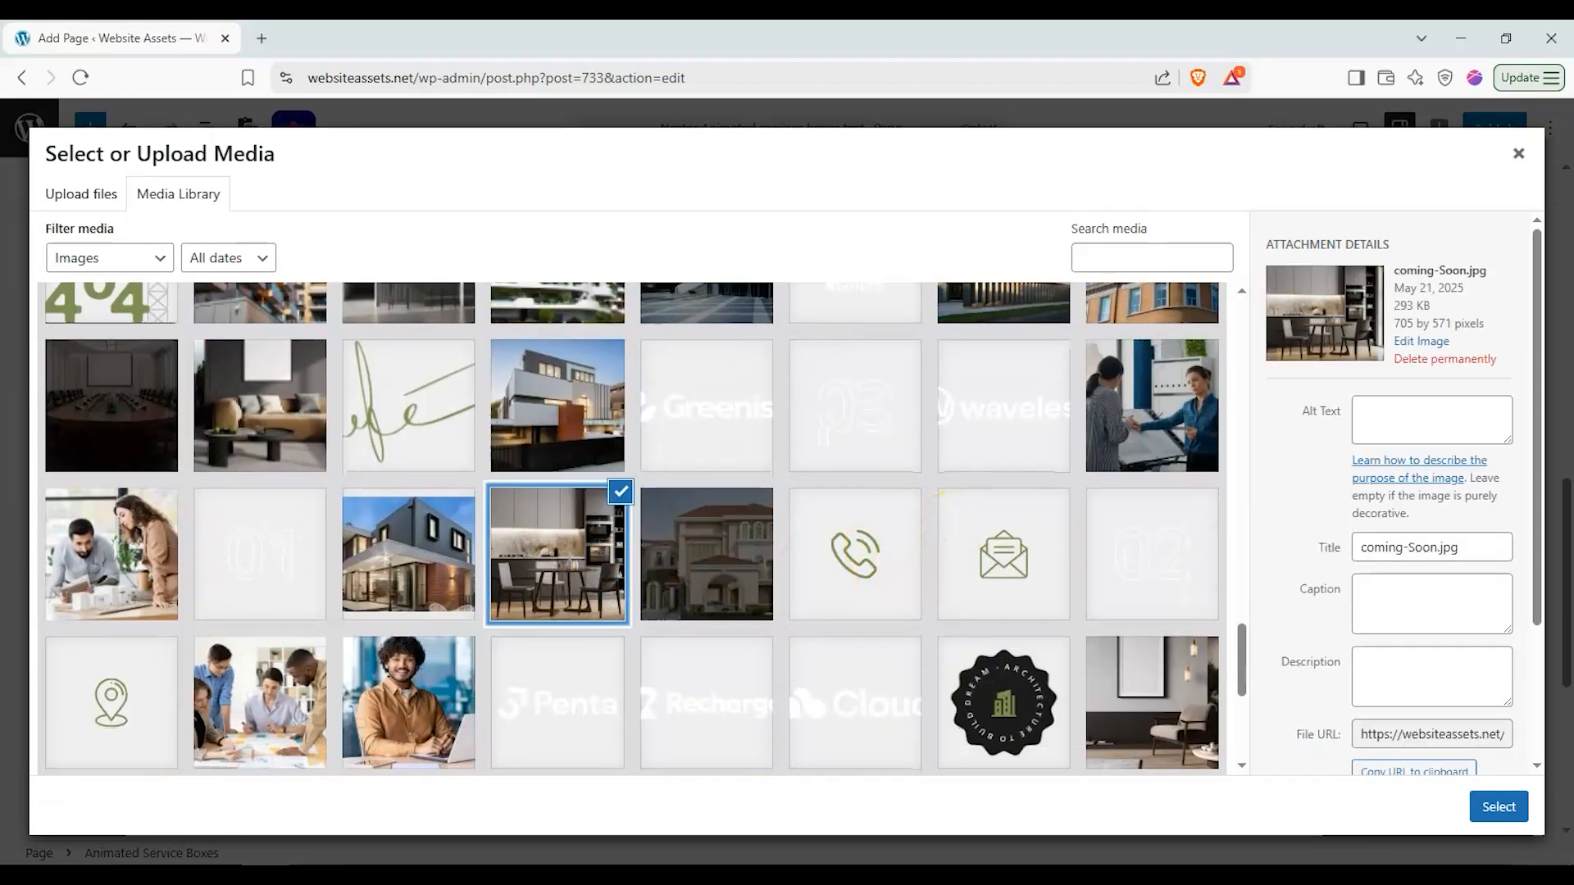
left_click(1499, 807)
Step: Change the Free Education box's button text to Learn More
scroll(1447, 532, "down", 5)
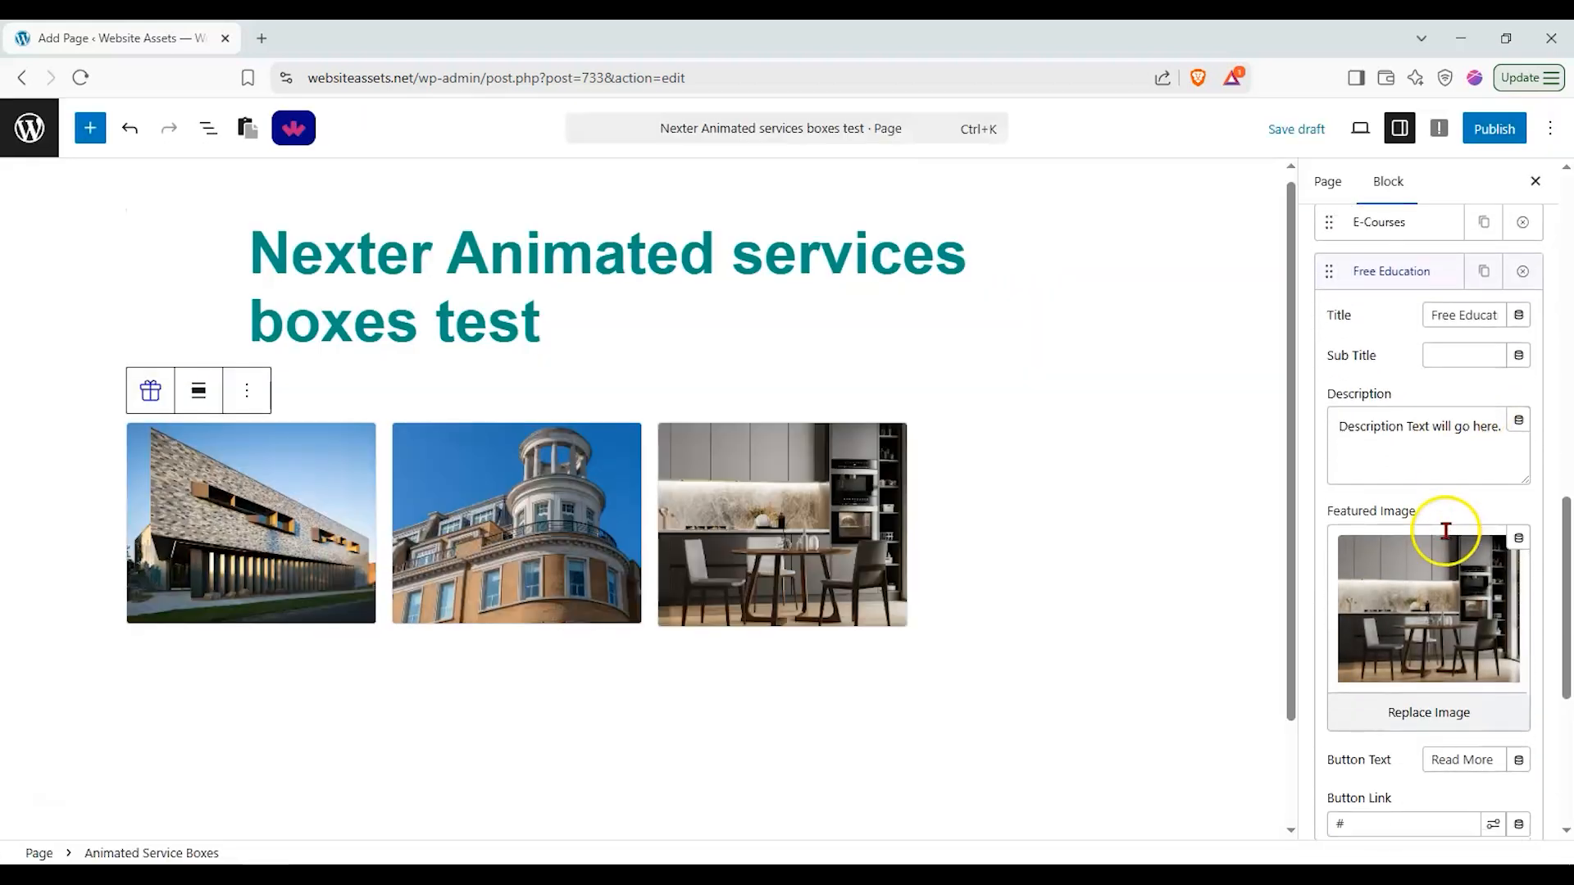
mouse_move(811, 596)
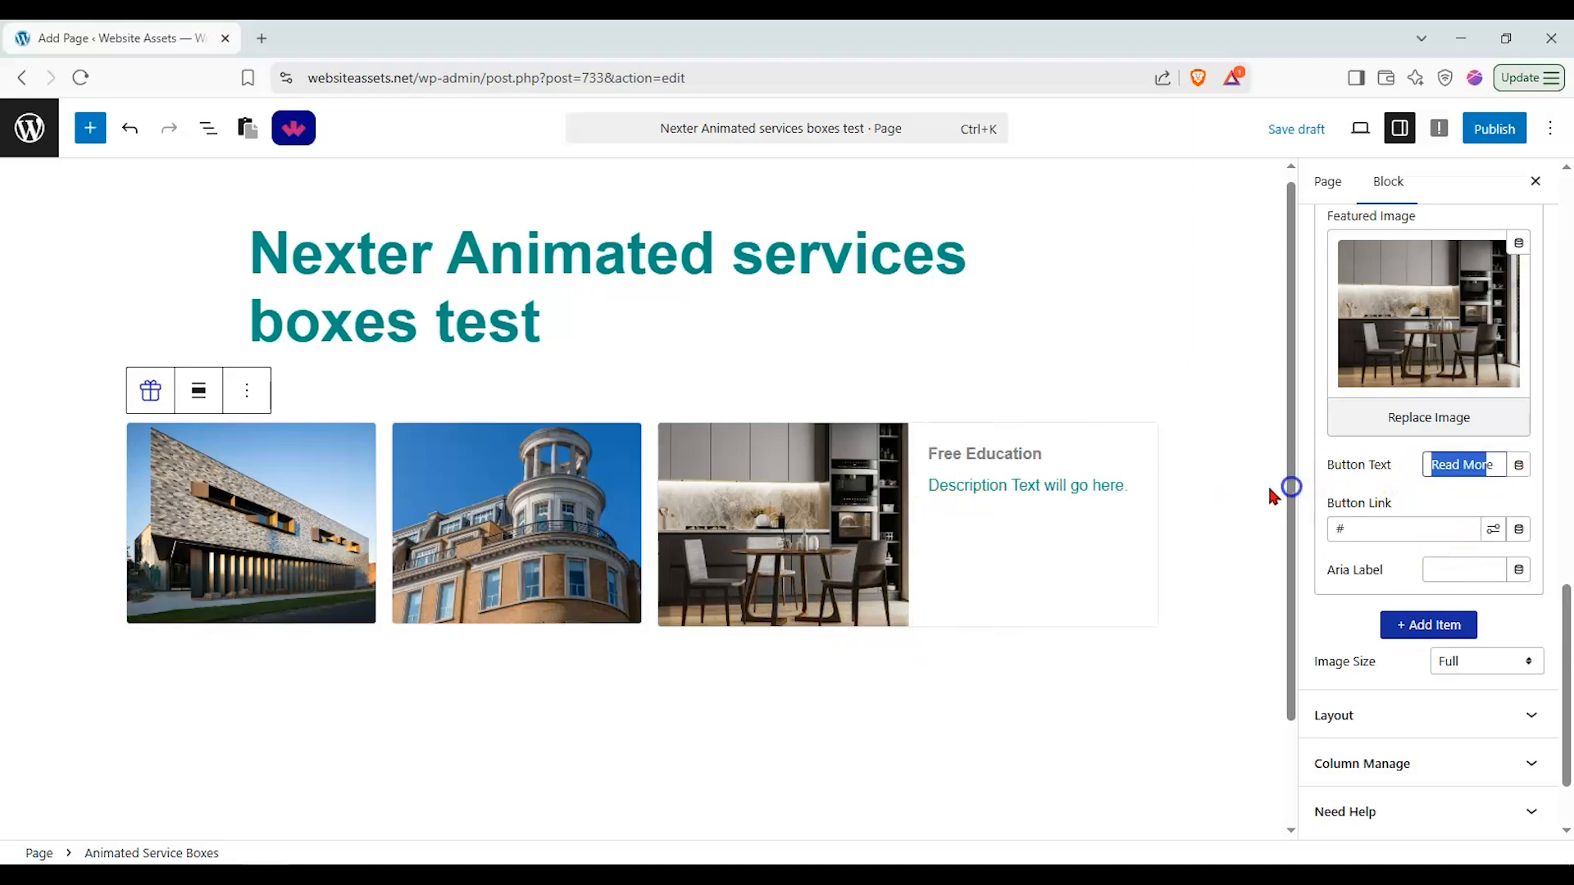
key("Delete")
type("Learn More")
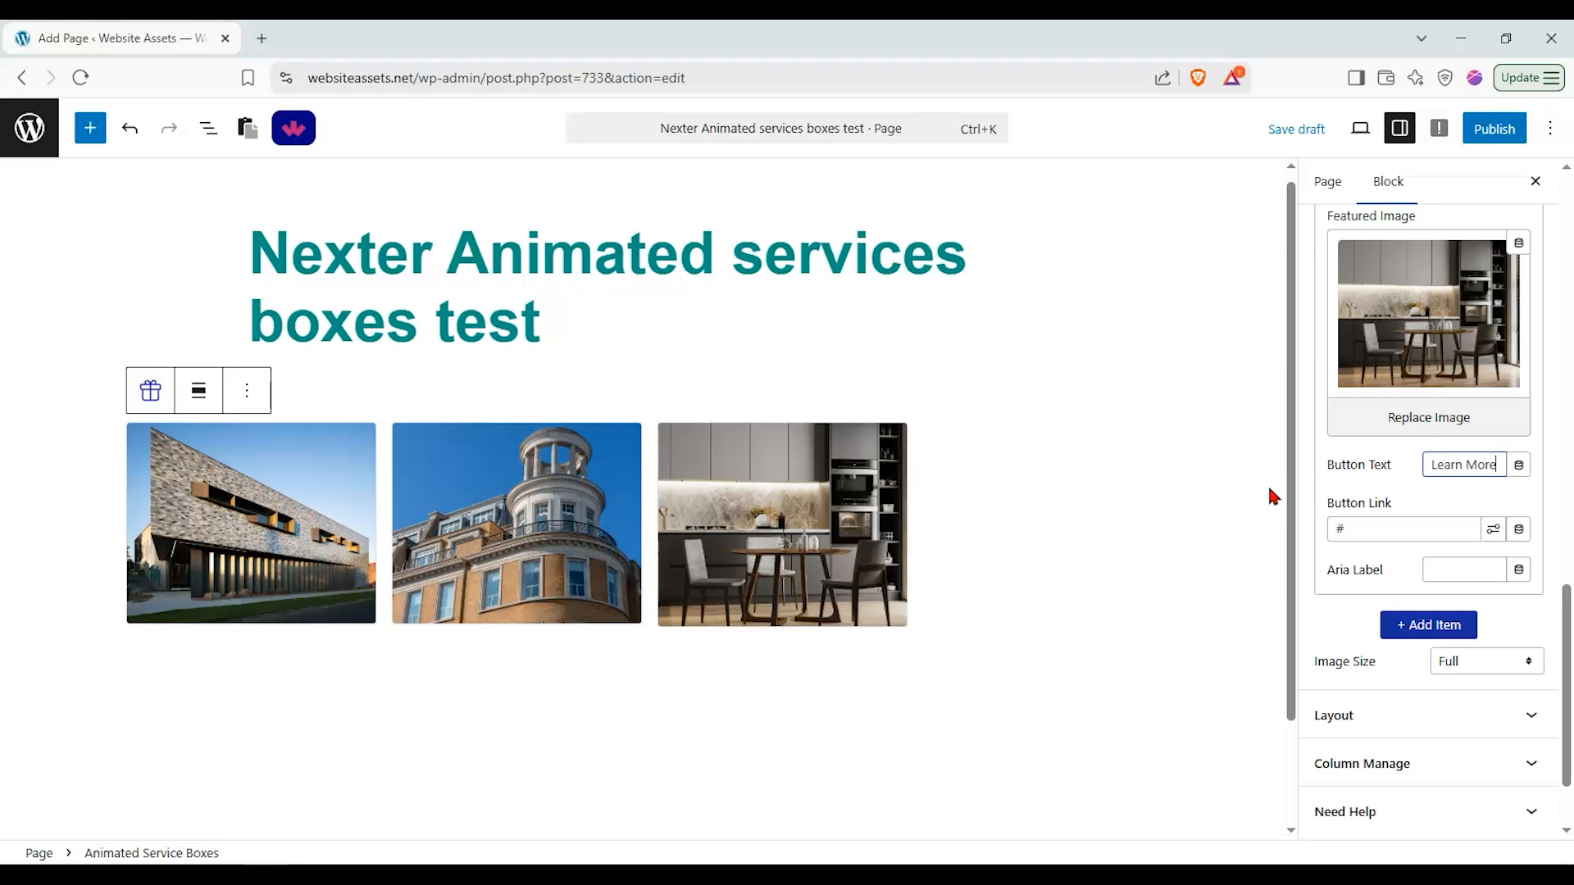
mouse_move(801, 520)
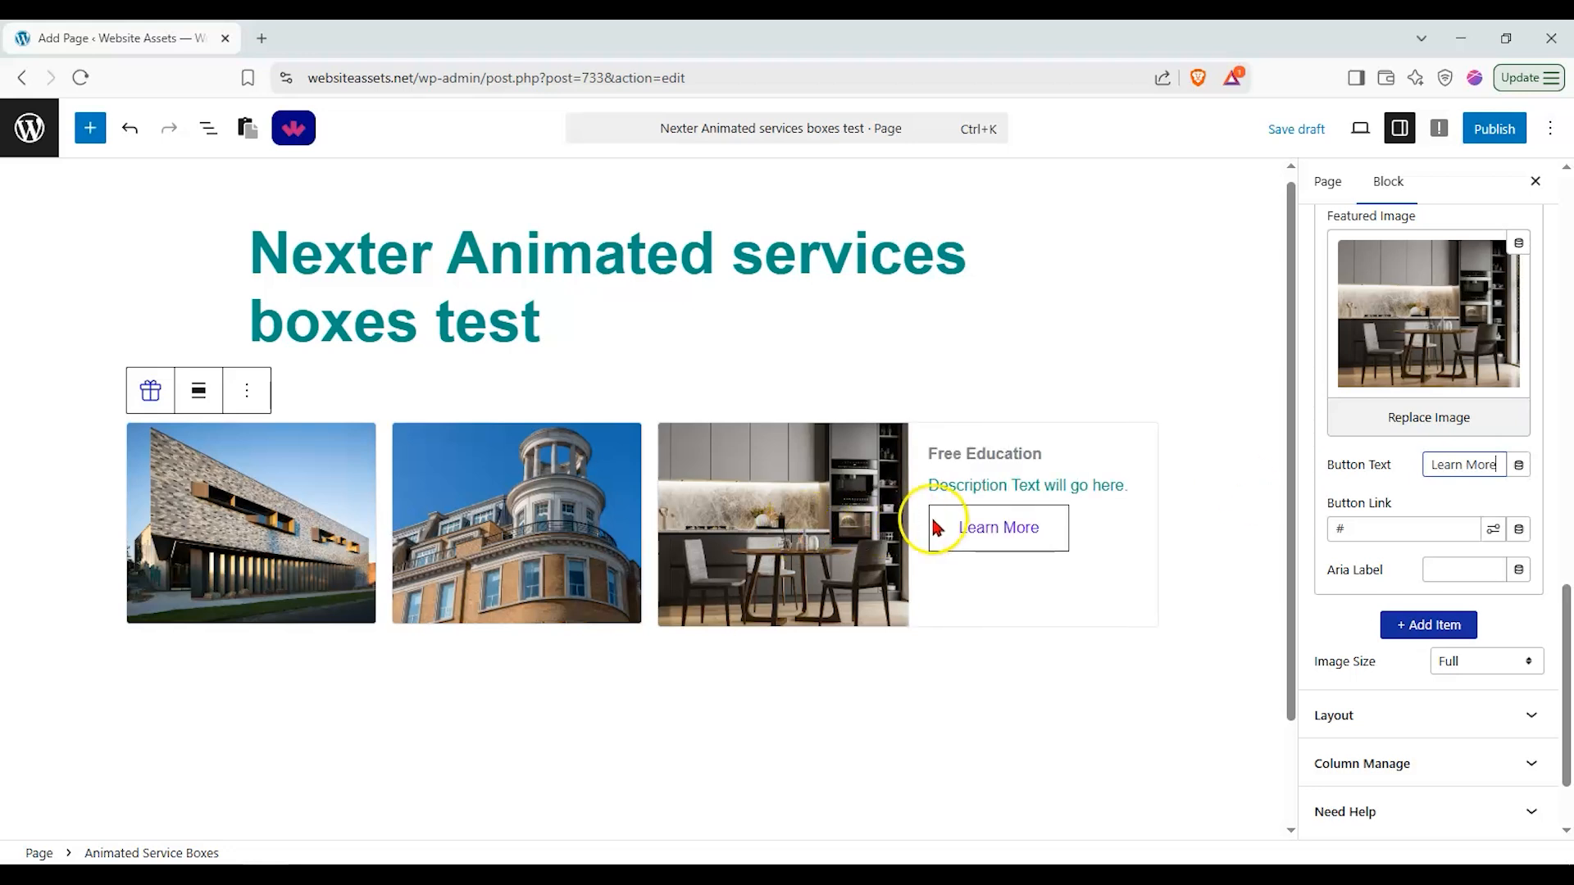
scroll(1443, 443, "up", 3)
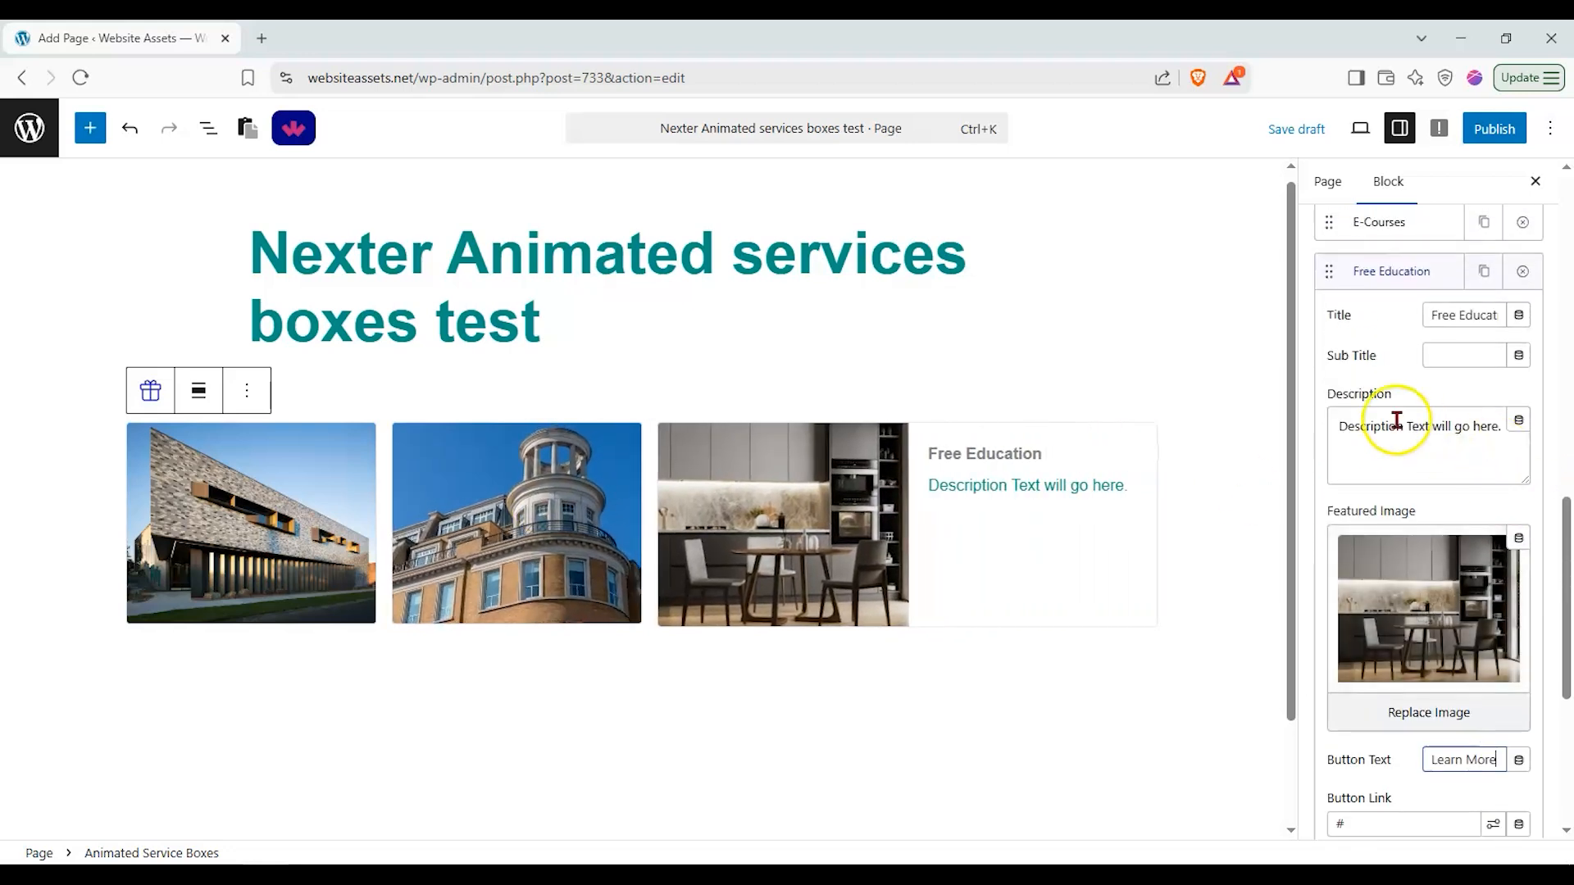
Step: Change the E-Courses box's button text to Sign Up
left_click(1395, 231)
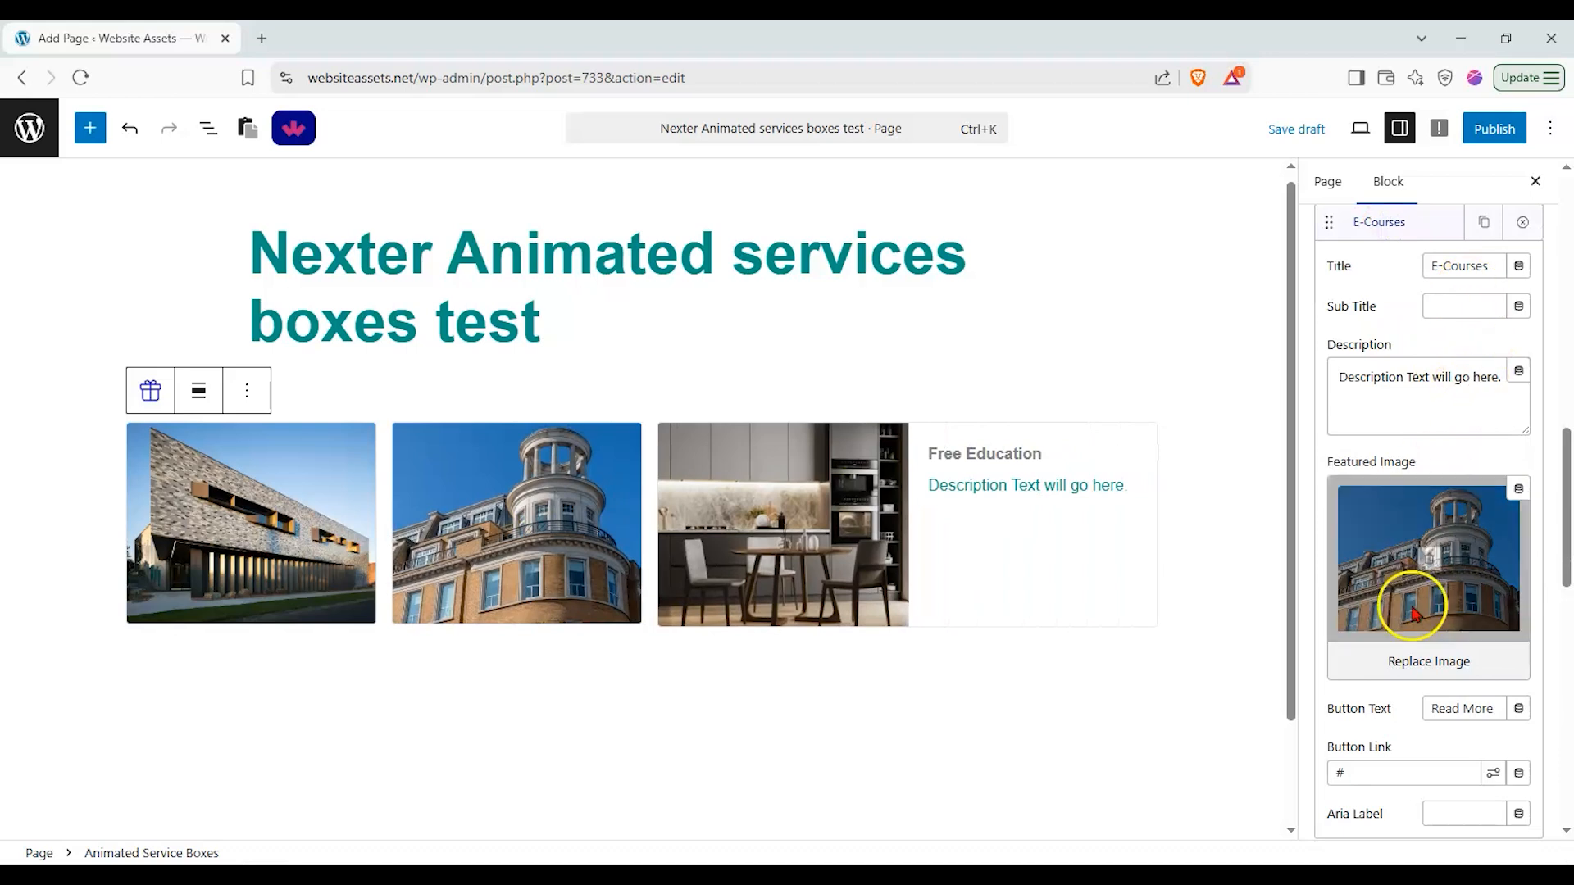
type("Sign Up")
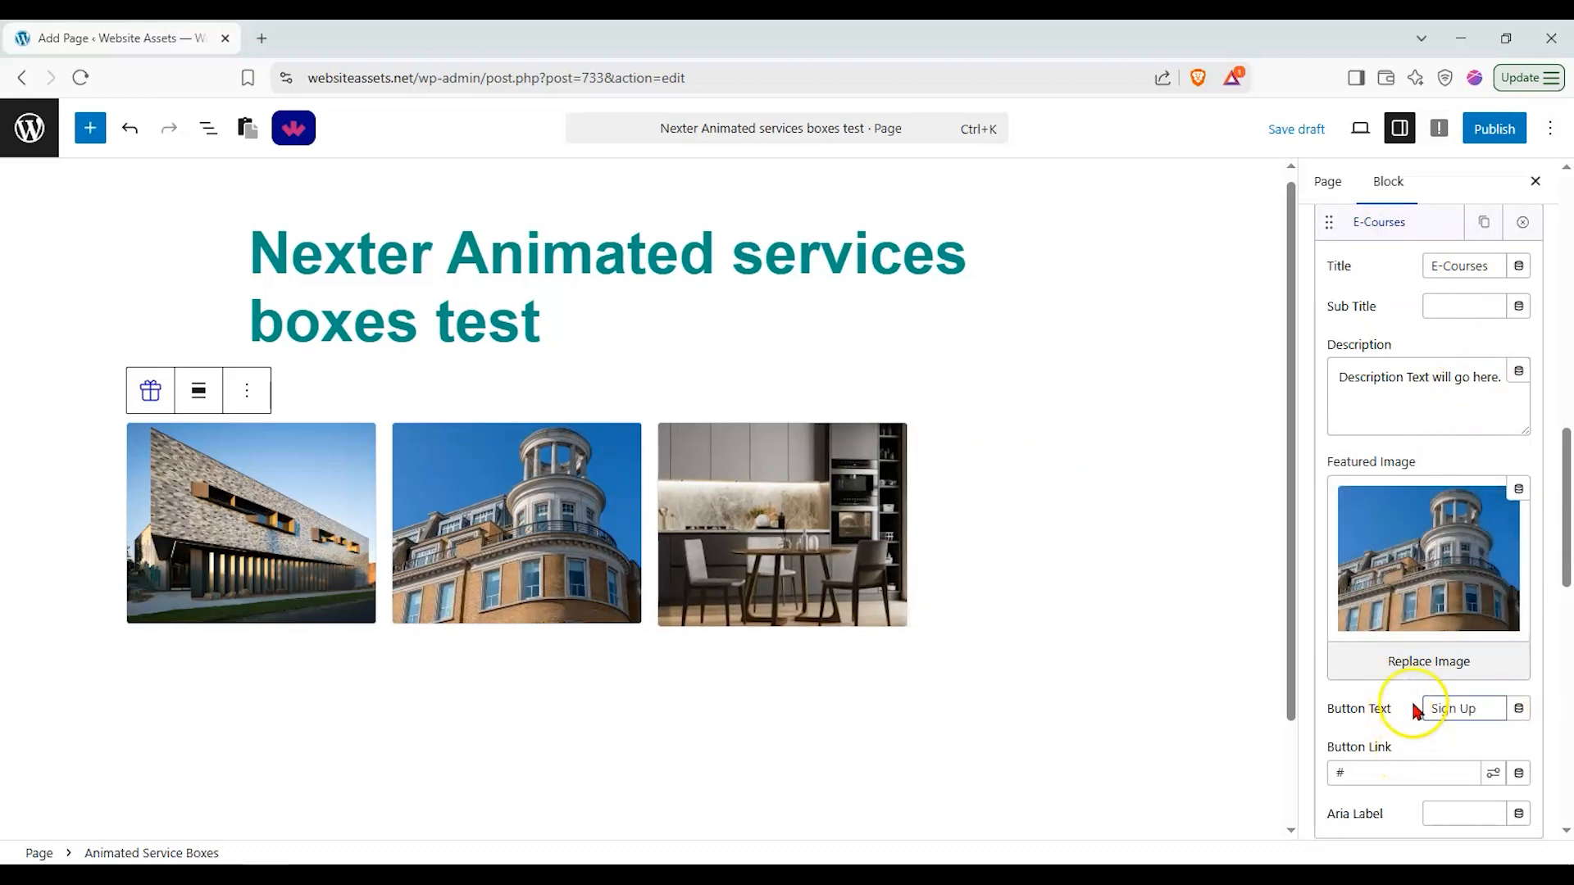
Step: Change the Tutorials box's button text to Watch now!
scroll(1404, 319, "up", 3)
mouse_move(582, 455)
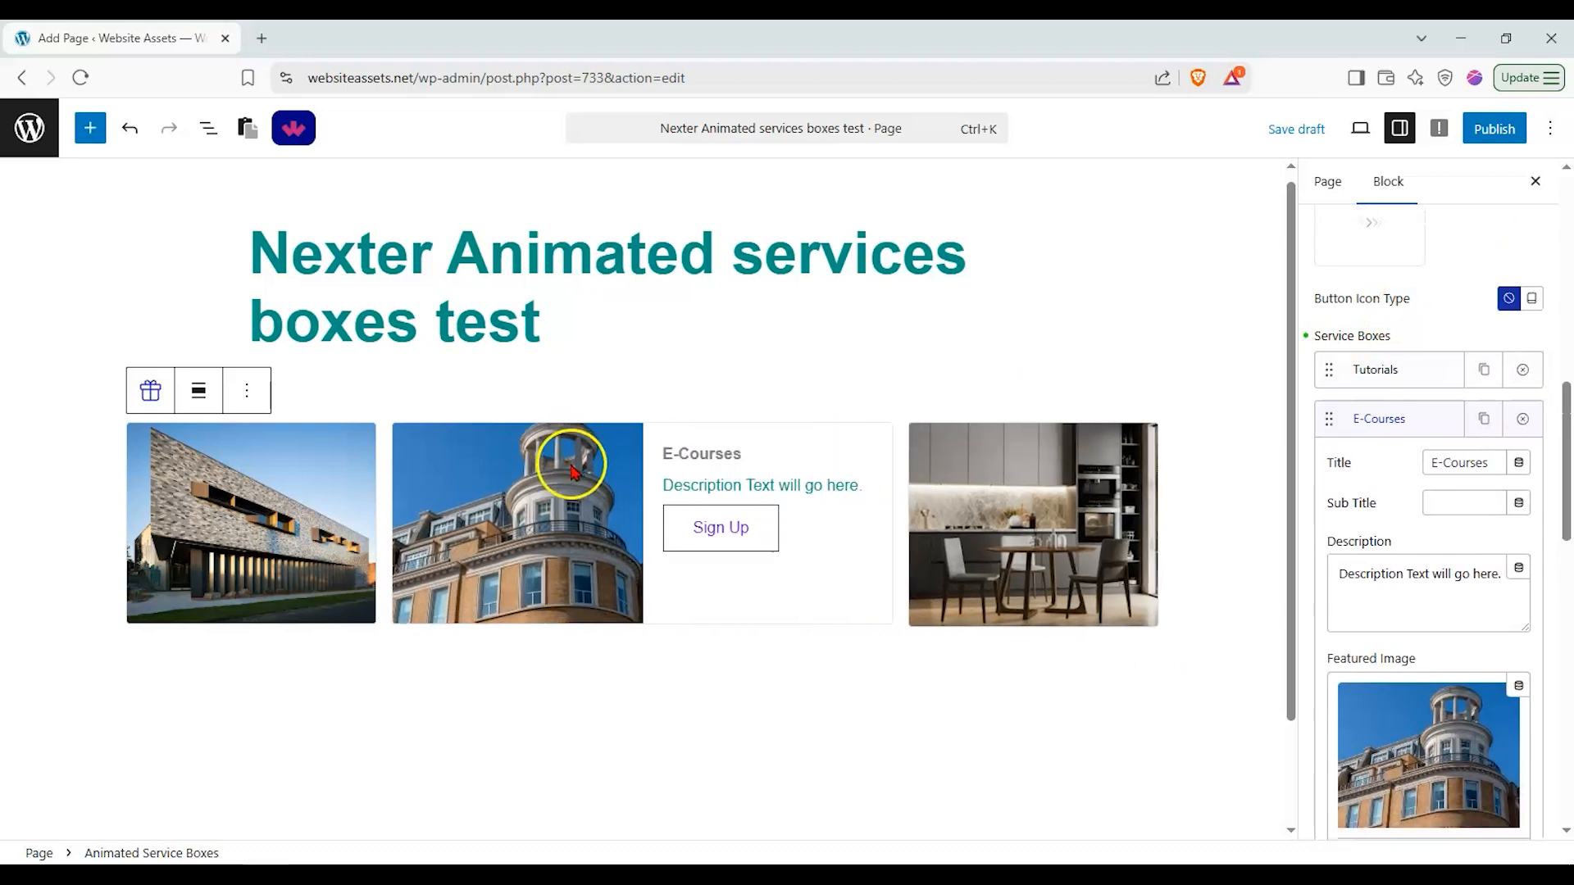
left_click(1394, 369)
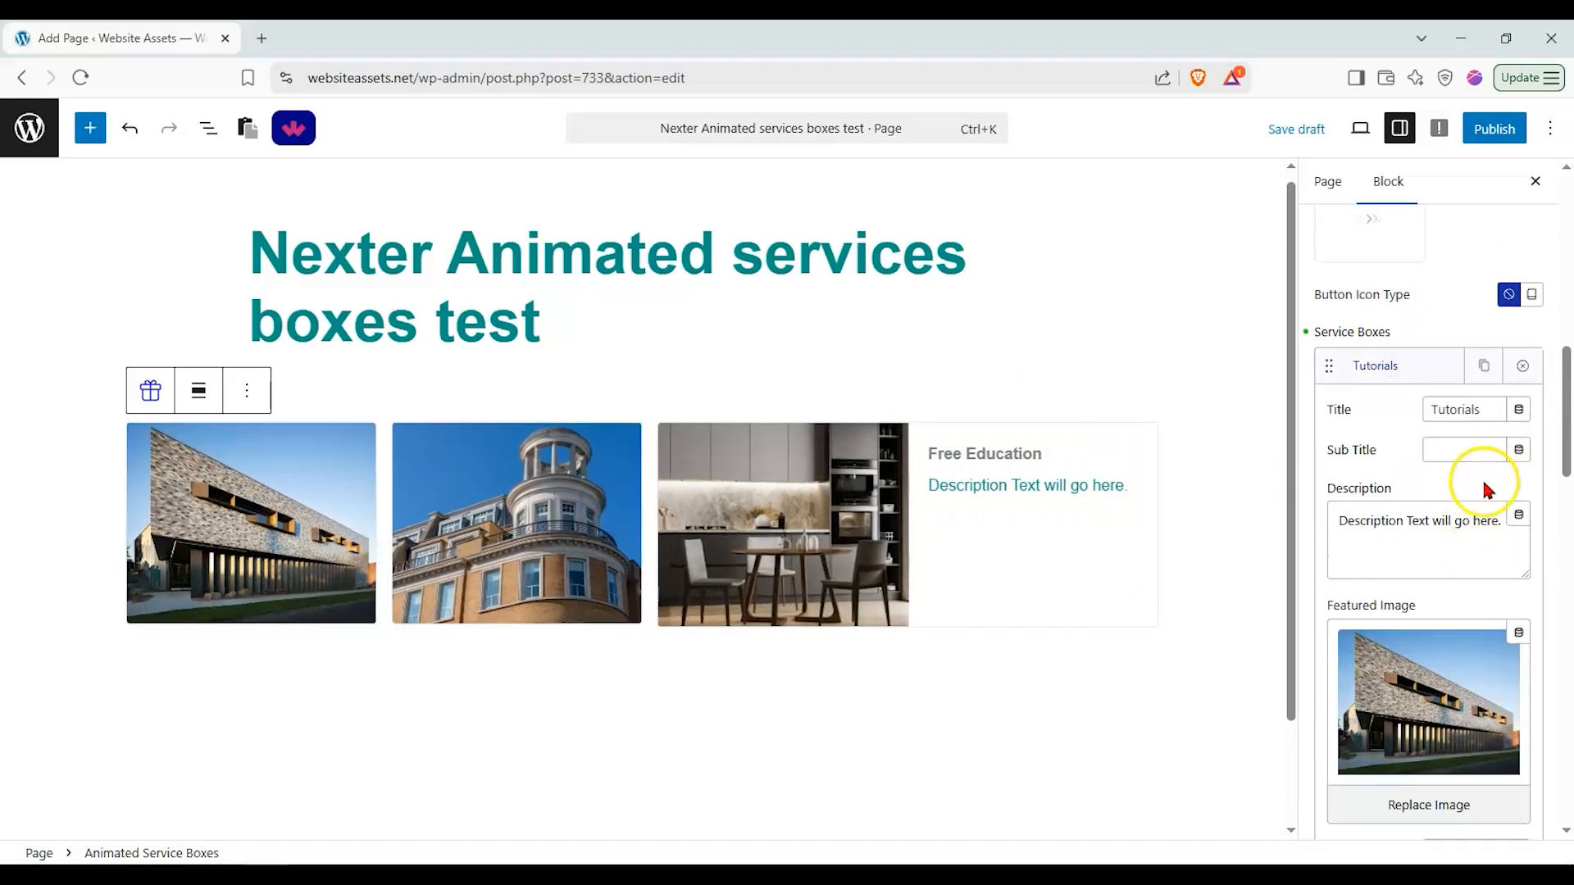
scroll(1468, 661, "down", 3)
left_click_drag(1487, 578, 1367, 558)
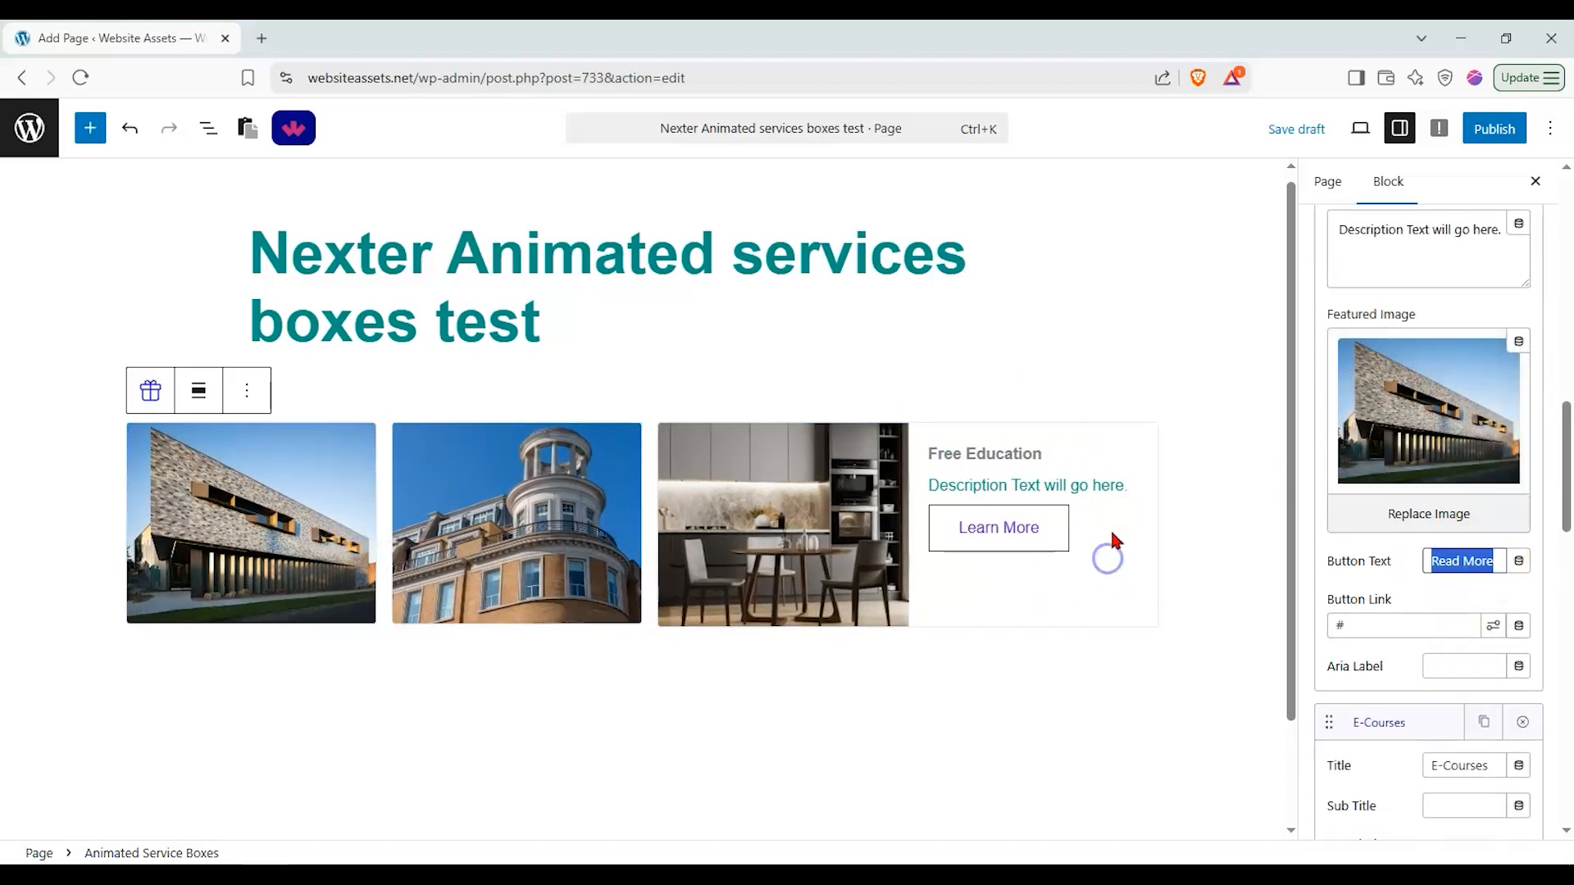
type("Watch n")
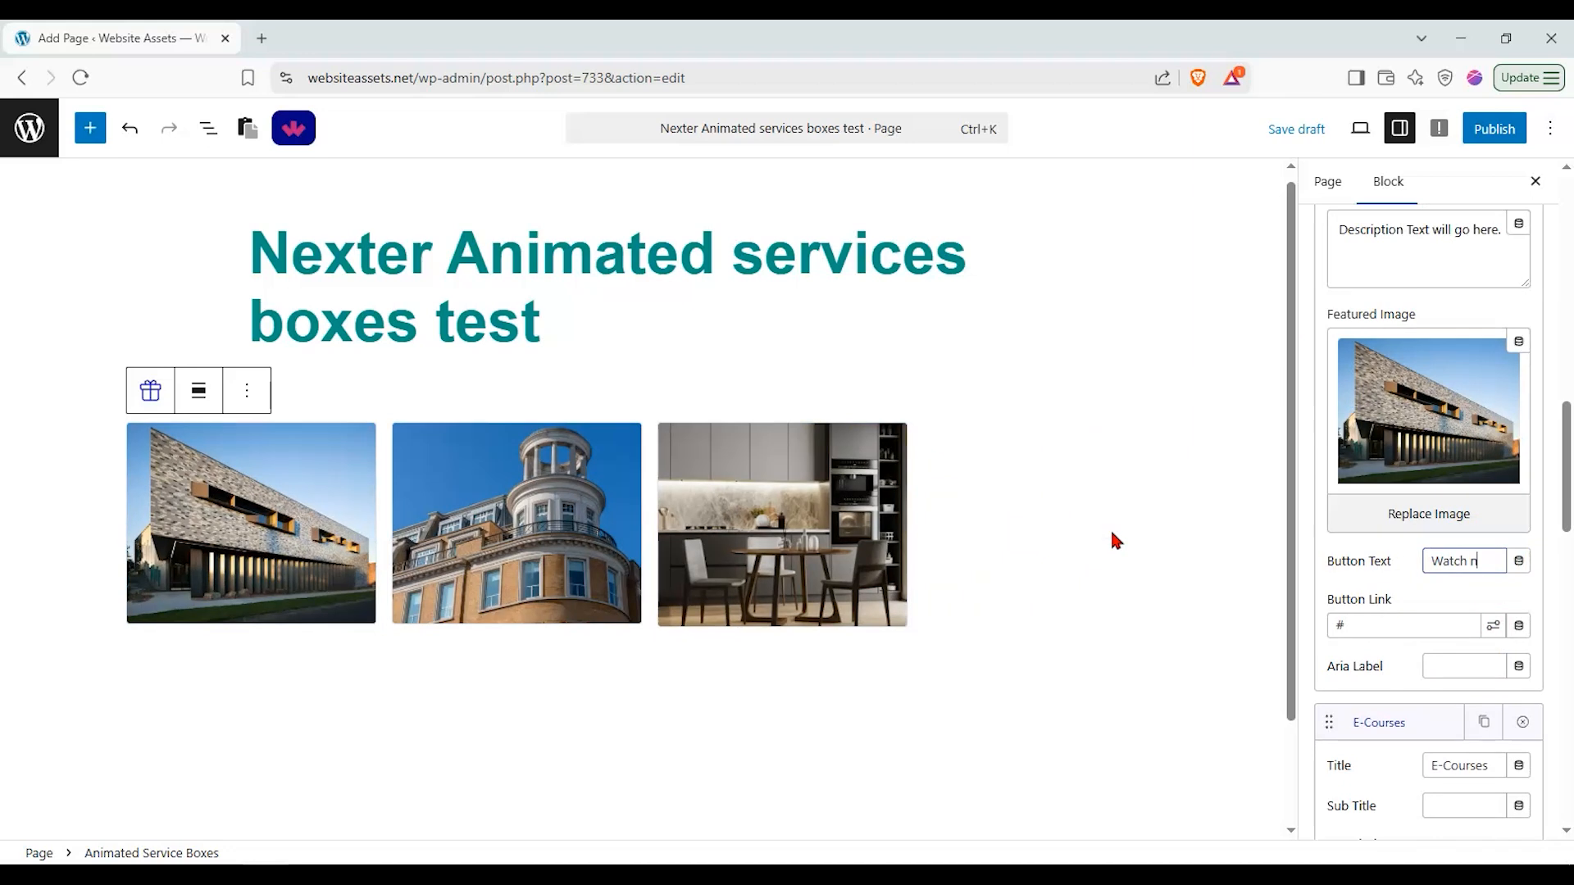
type("ow!")
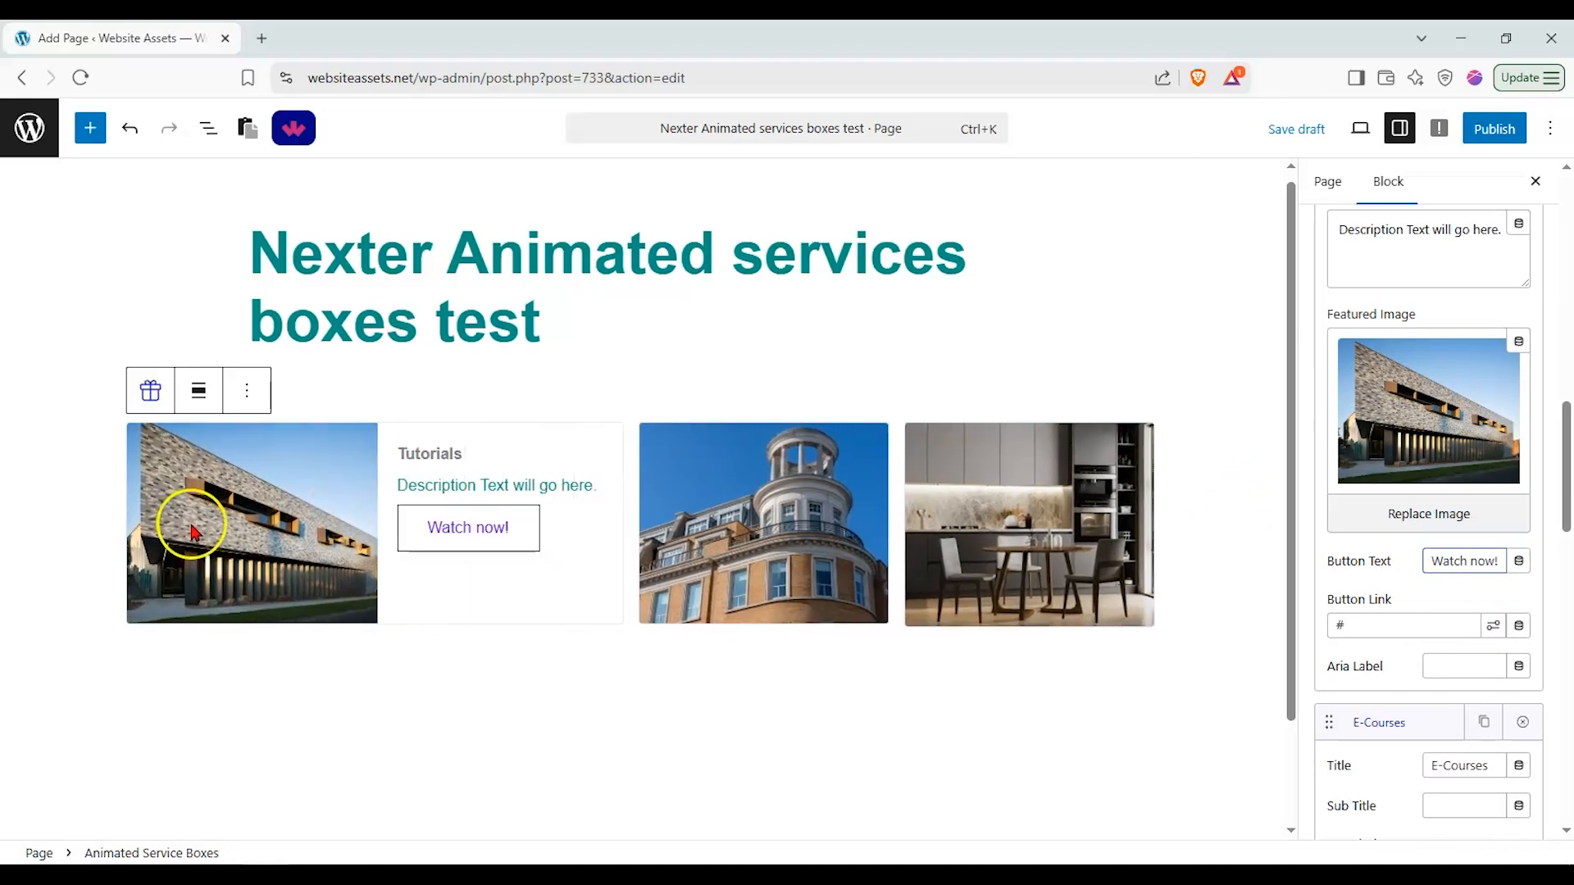
Step: Duplicate the Free Education service box
scroll(1435, 595, "down", 1)
scroll(1433, 589, "down", 8)
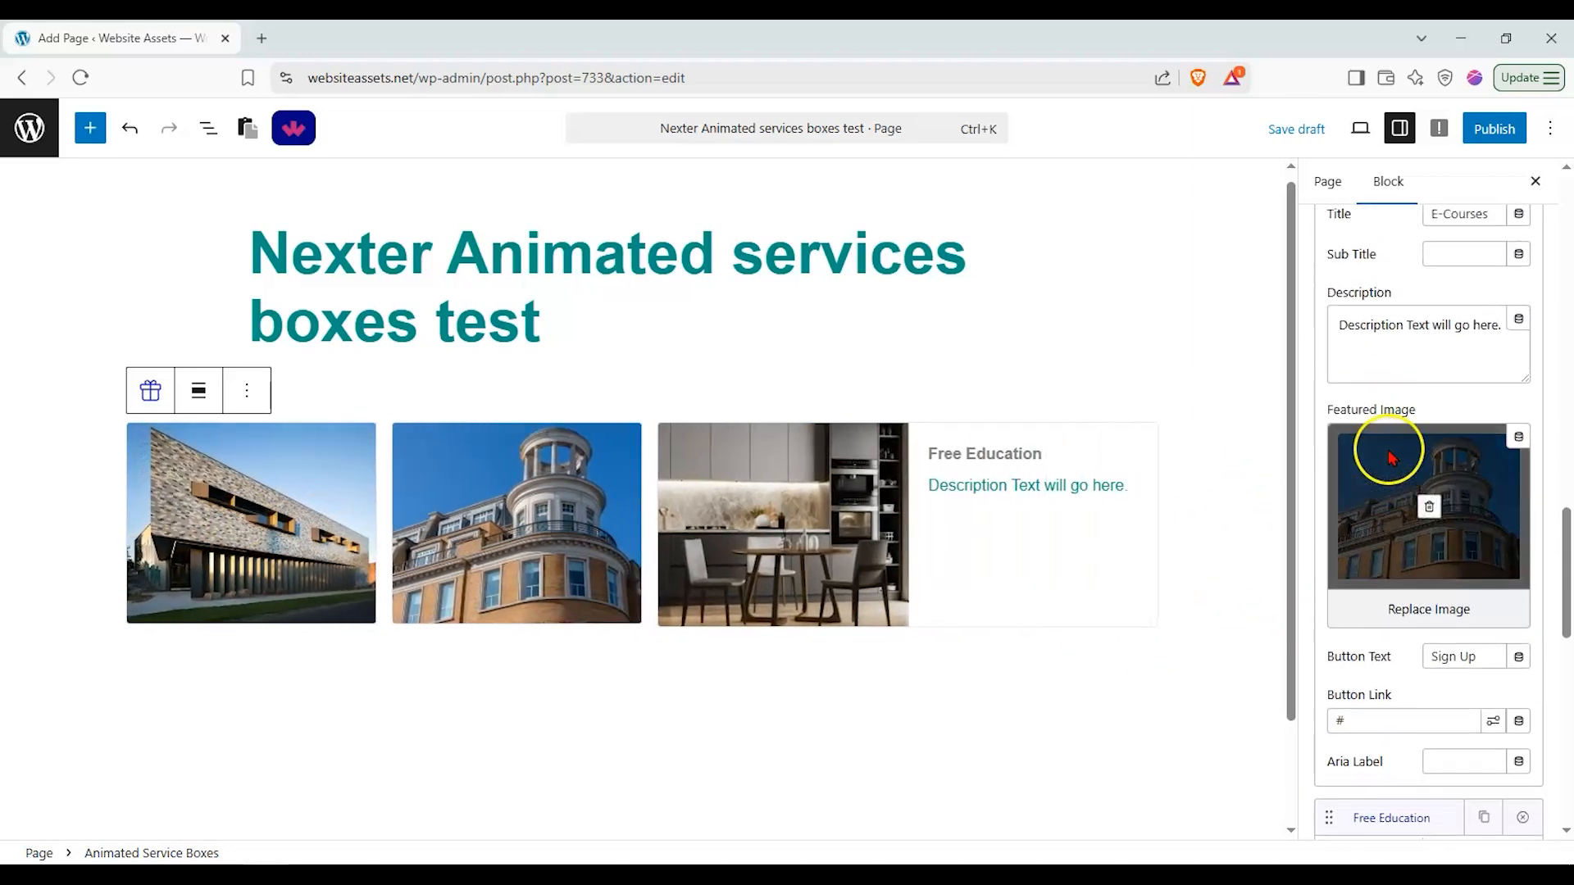
left_click(1483, 484)
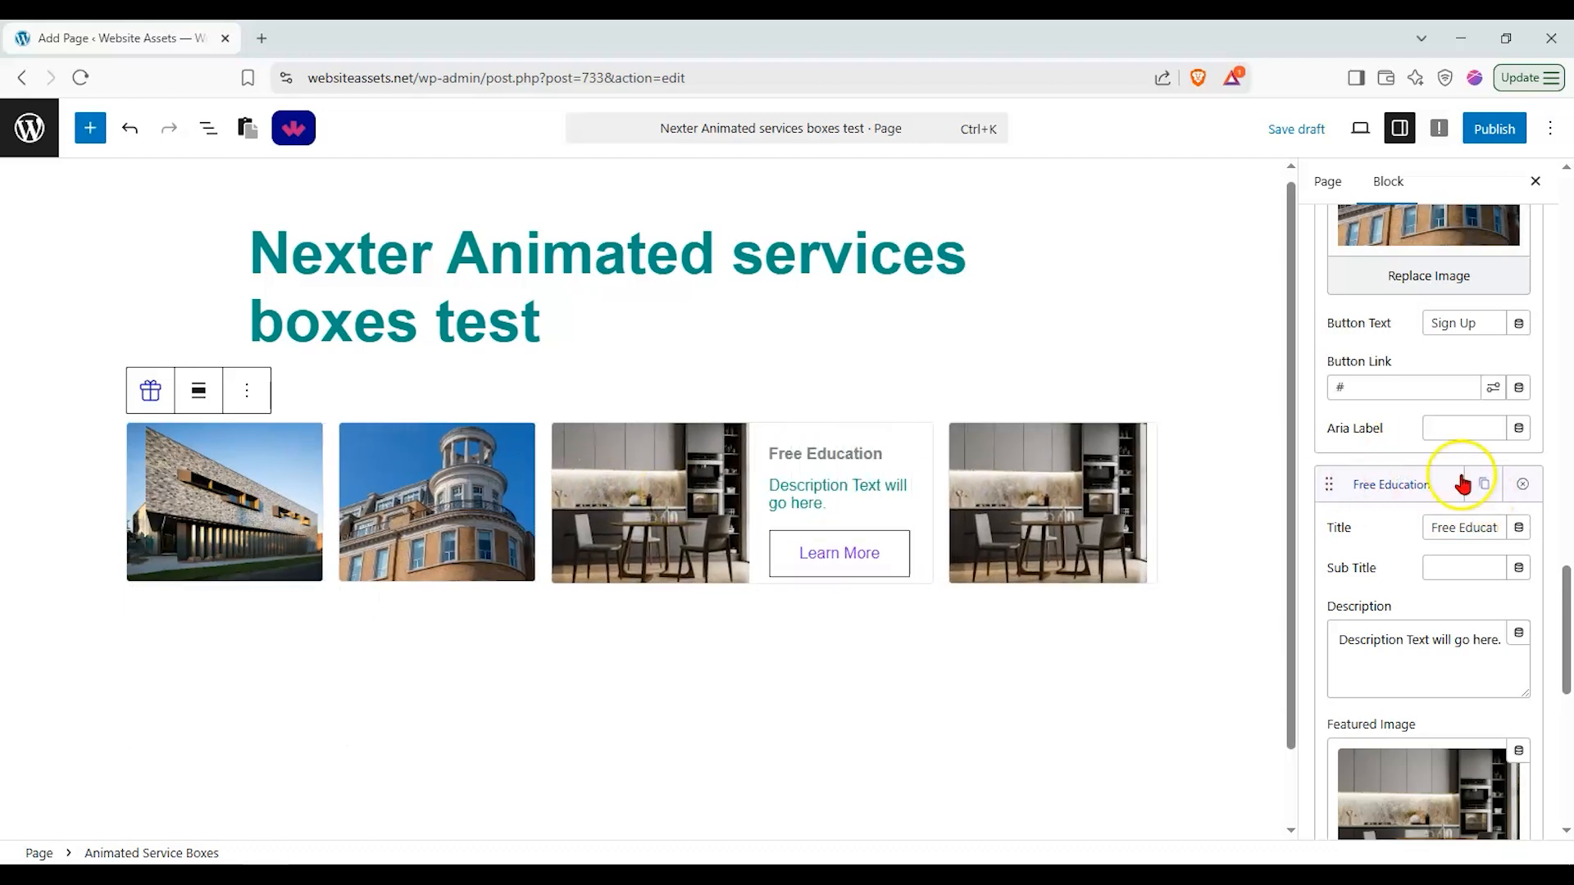
Step: Move one Free Education box above E-Courses in the service box list
left_click_drag(1327, 478, 1378, 308)
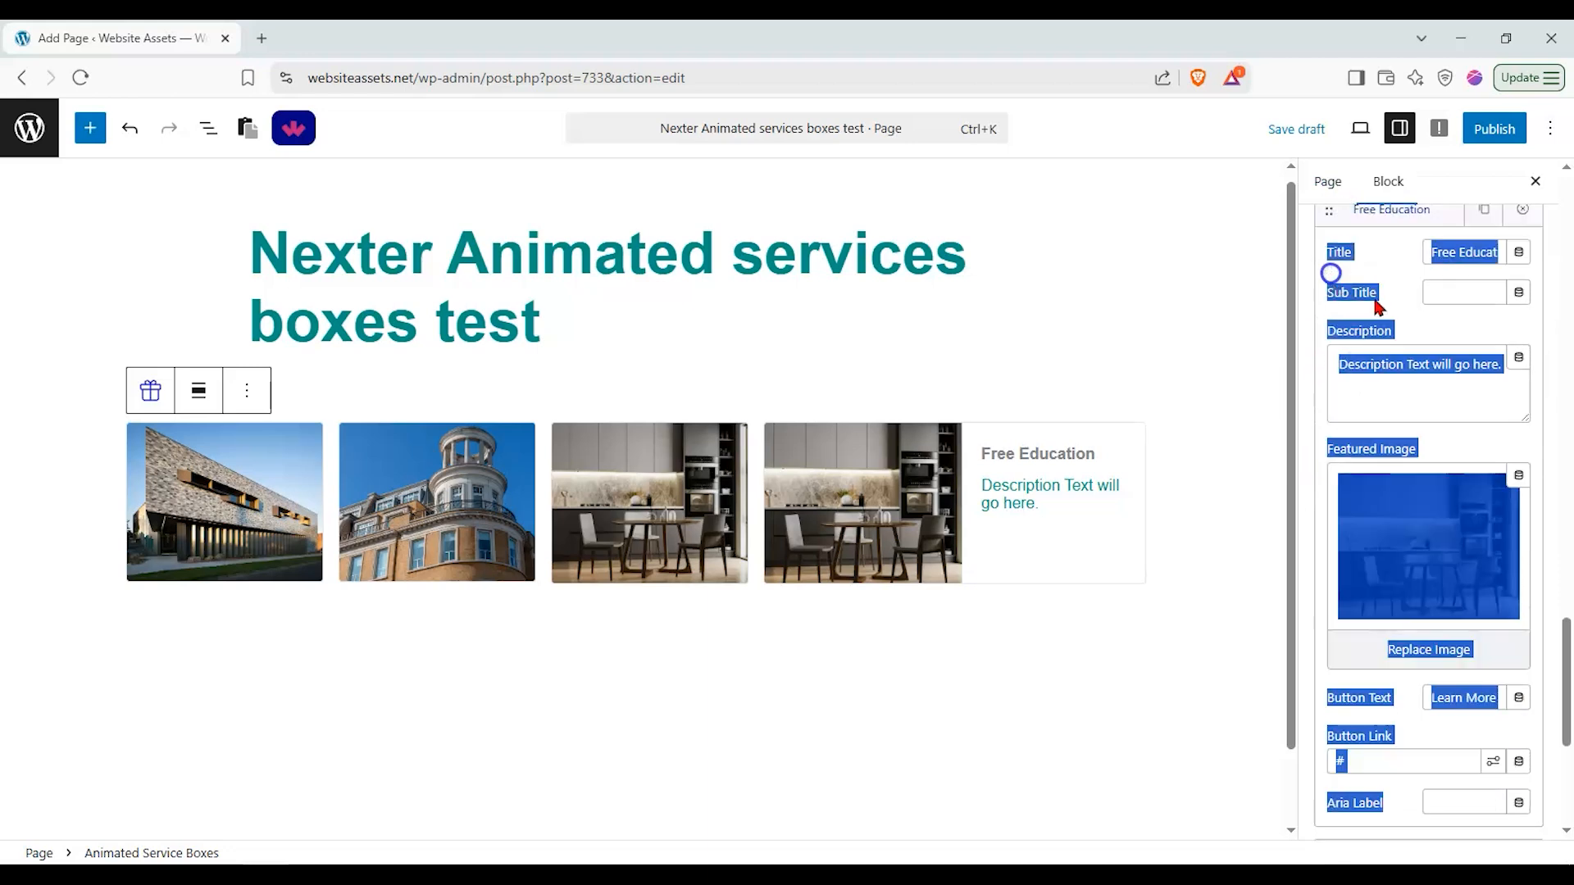
left_click(1393, 456)
scroll(1385, 474, "up", 4)
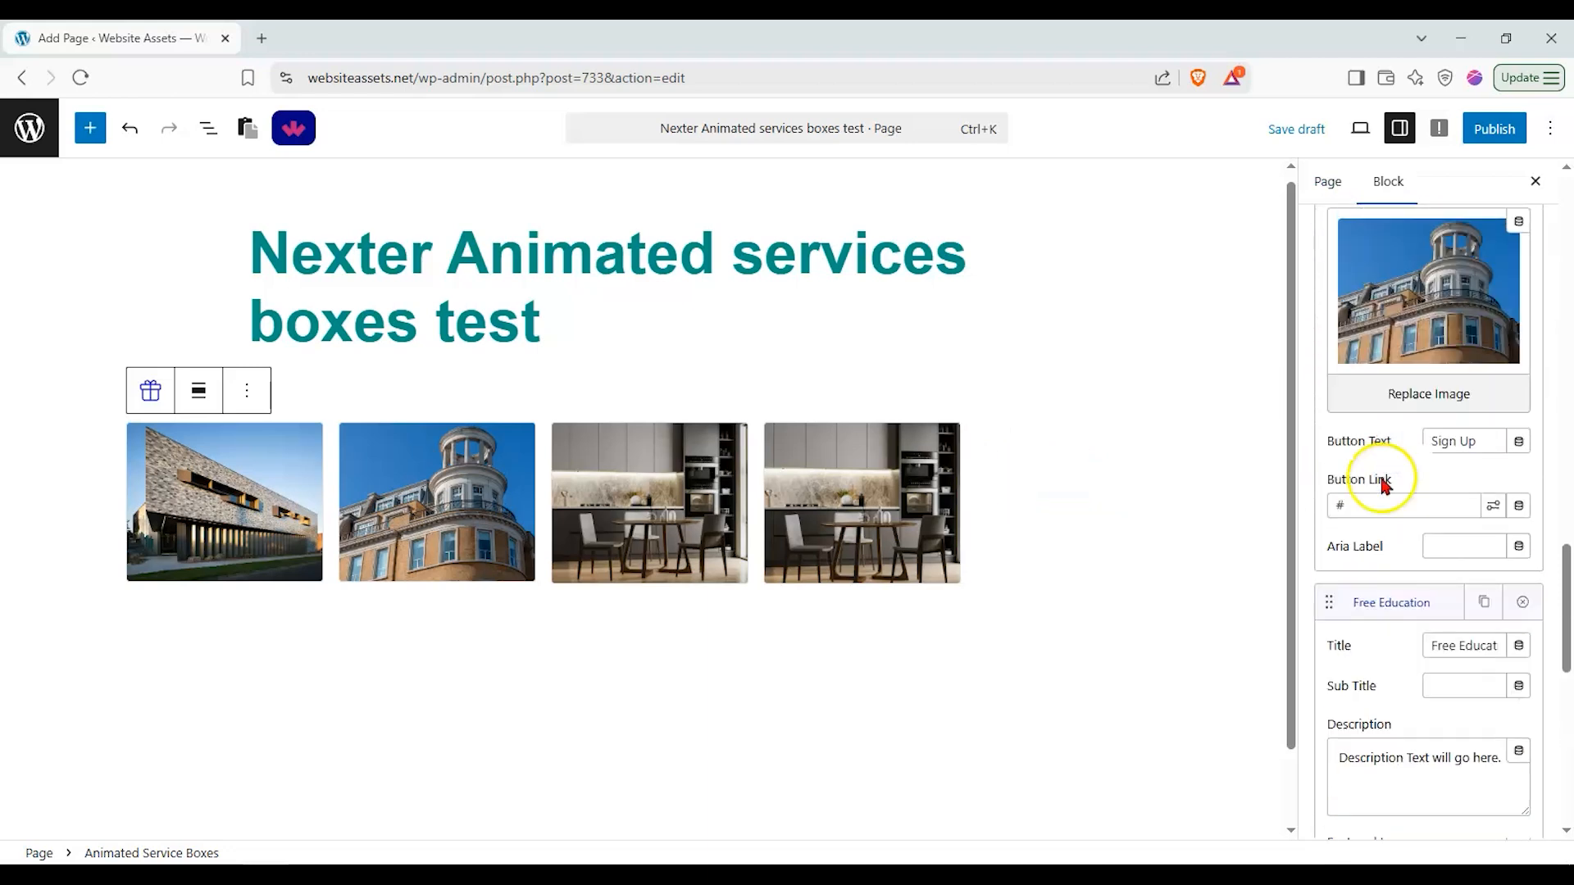
left_click(1380, 592)
scroll(1353, 522, "up", 3)
left_click(1421, 263)
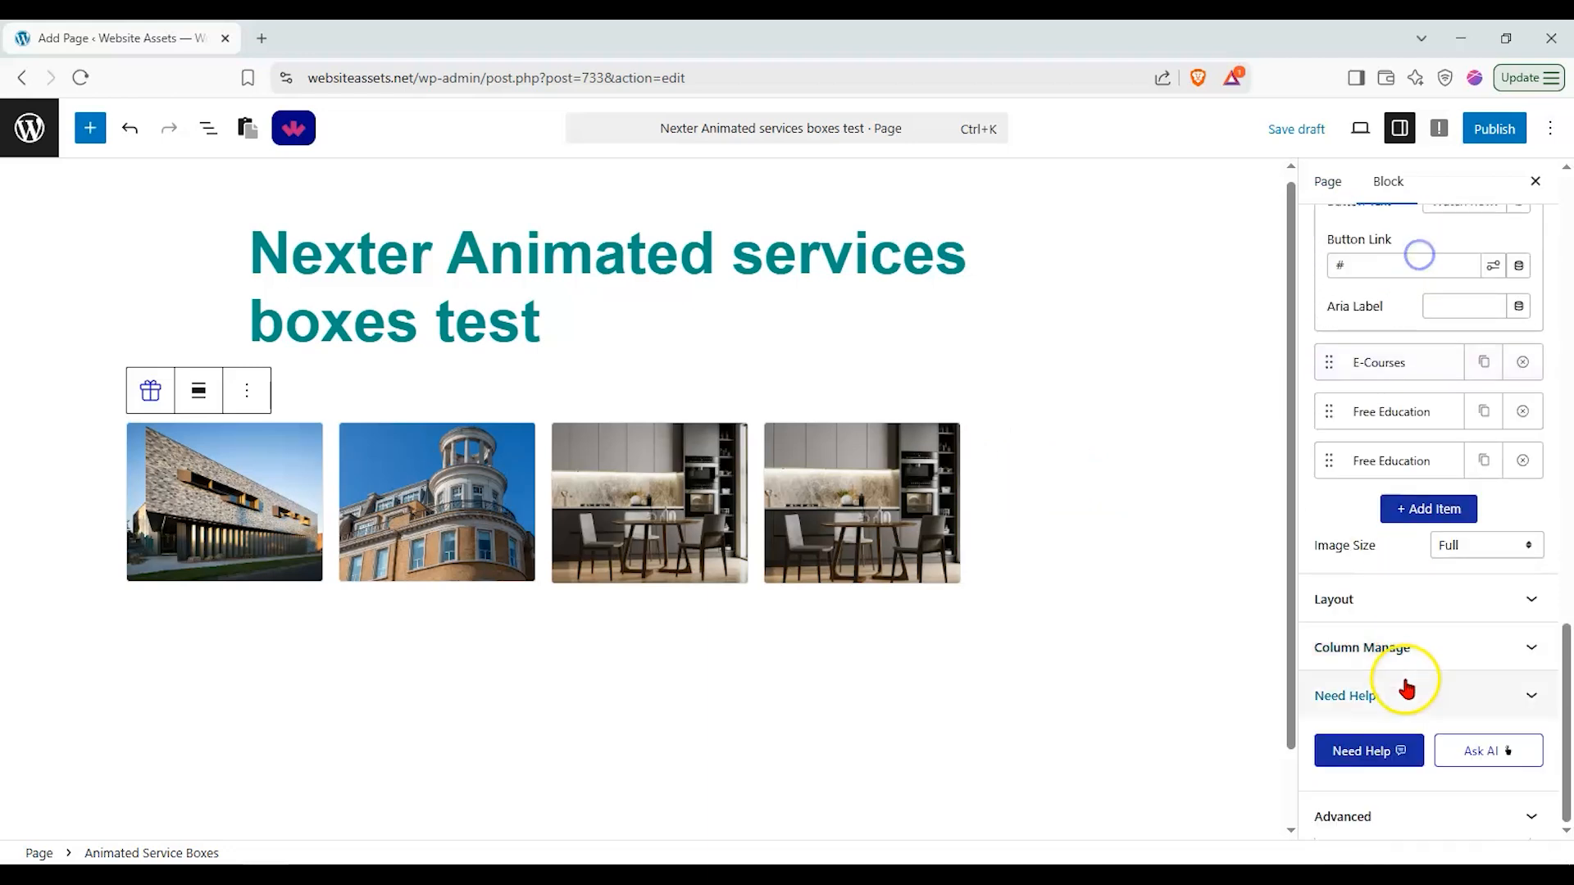
scroll(1336, 520, "up", 3)
left_click_drag(1336, 598, 1332, 534)
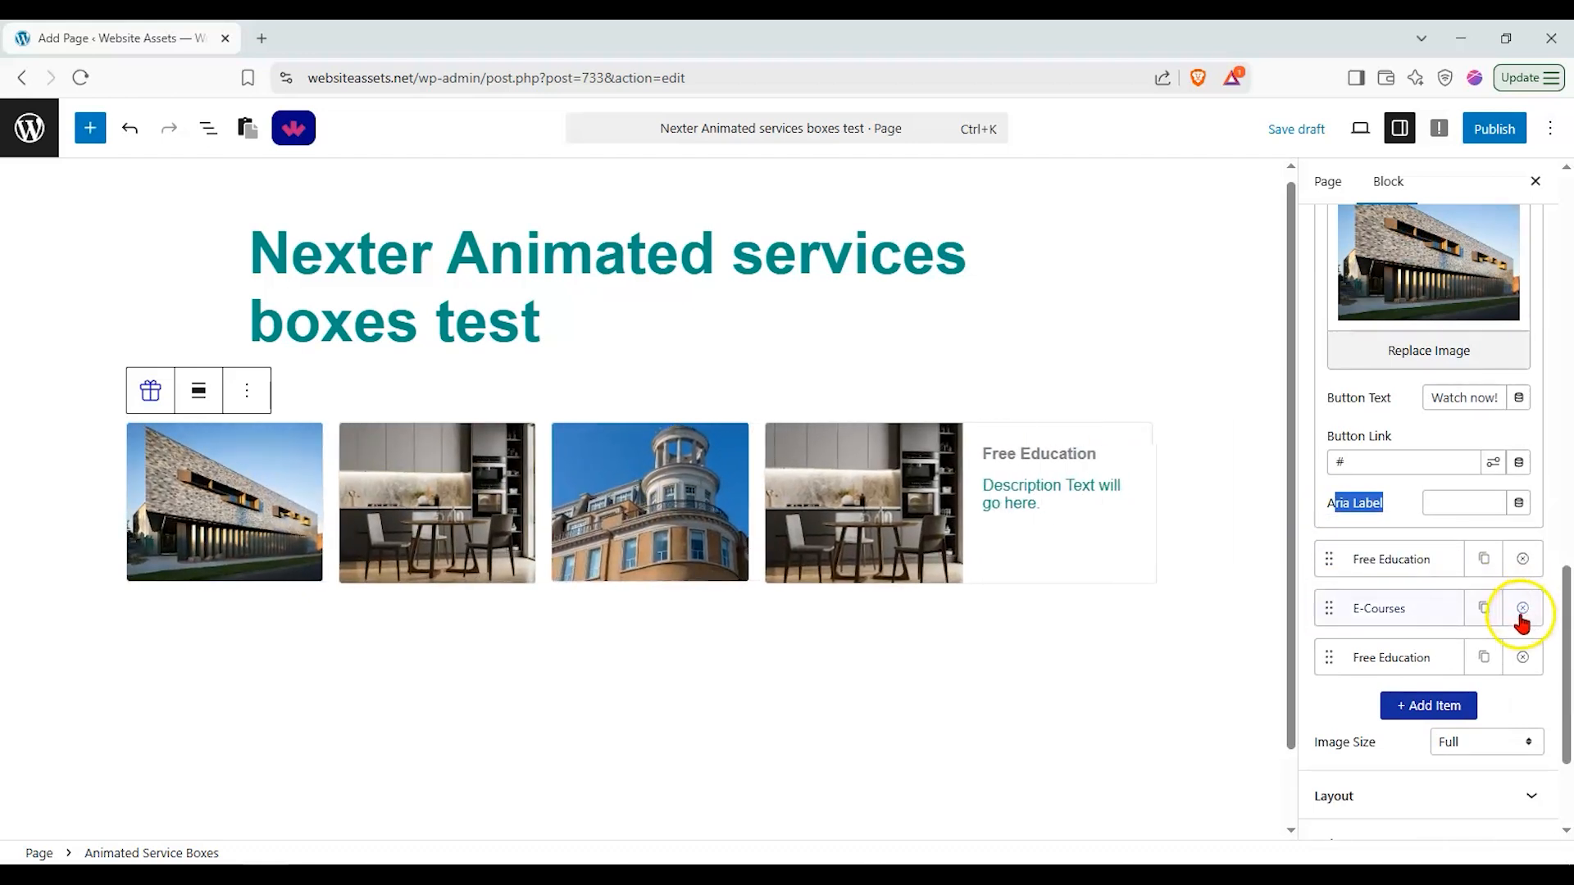
Step: Add a new service box item to the list, leaving the image size at Full
scroll(1525, 627, "down", 1)
left_click(1456, 612)
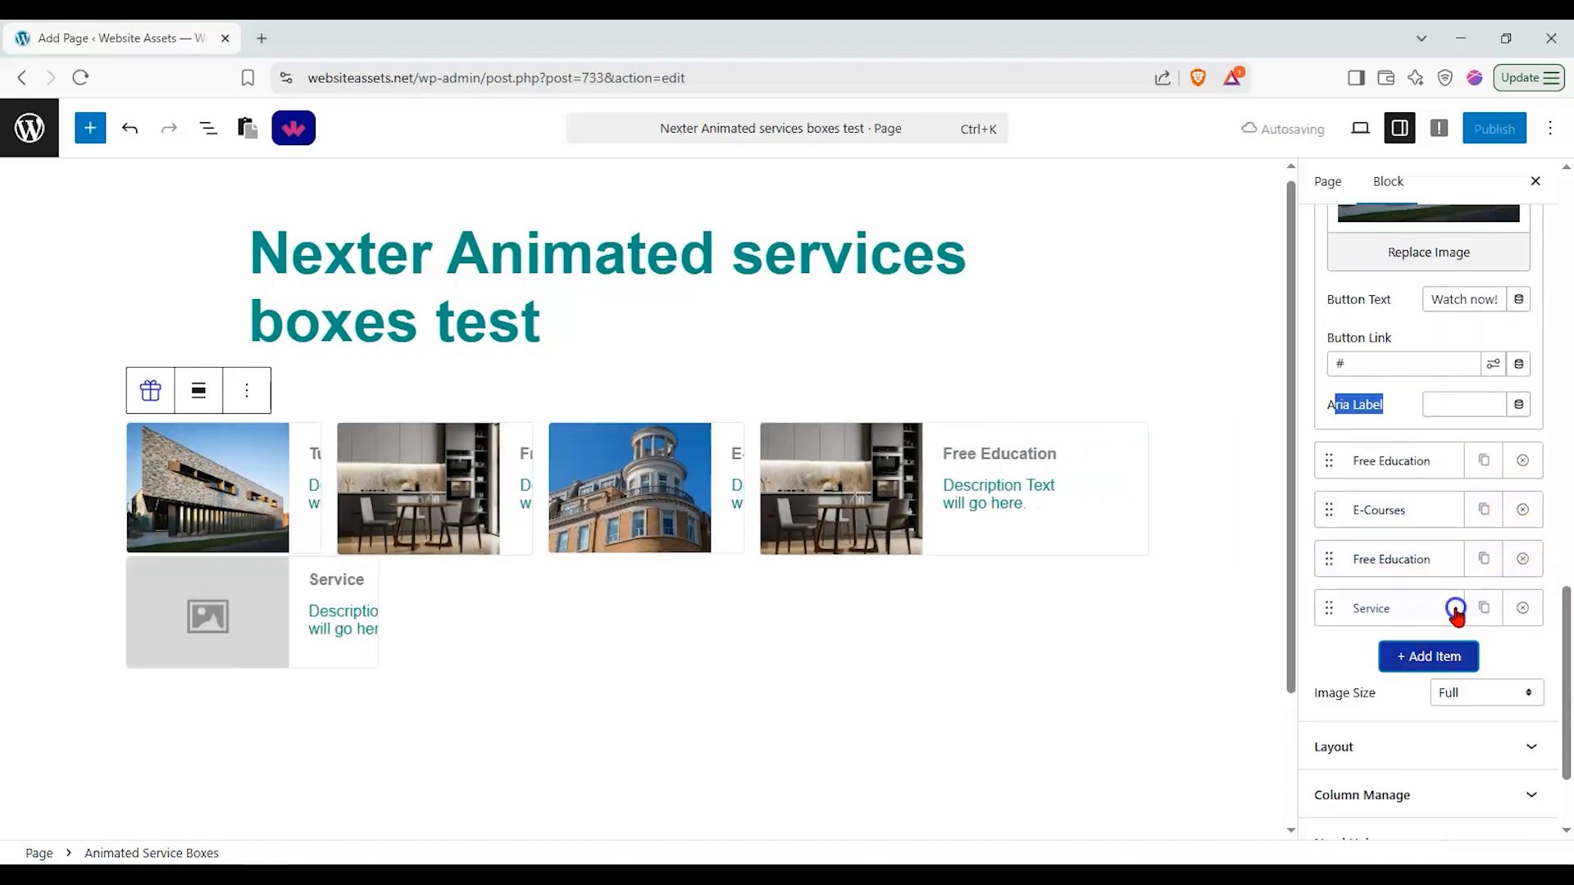
scroll(1511, 615, "down", 1)
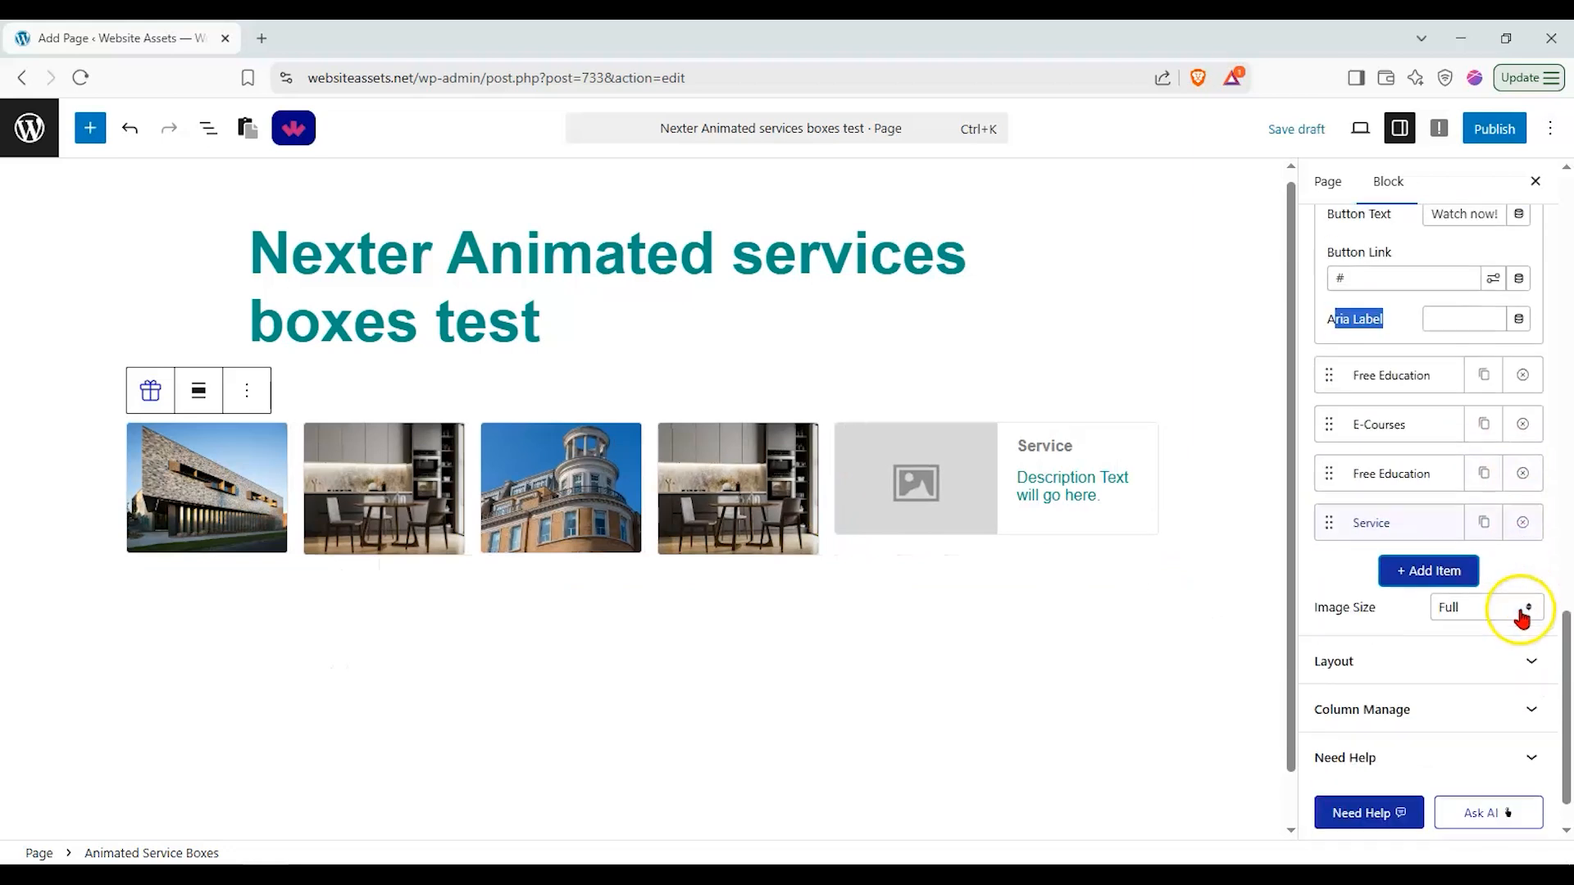
left_click(1492, 606)
left_click(1492, 604)
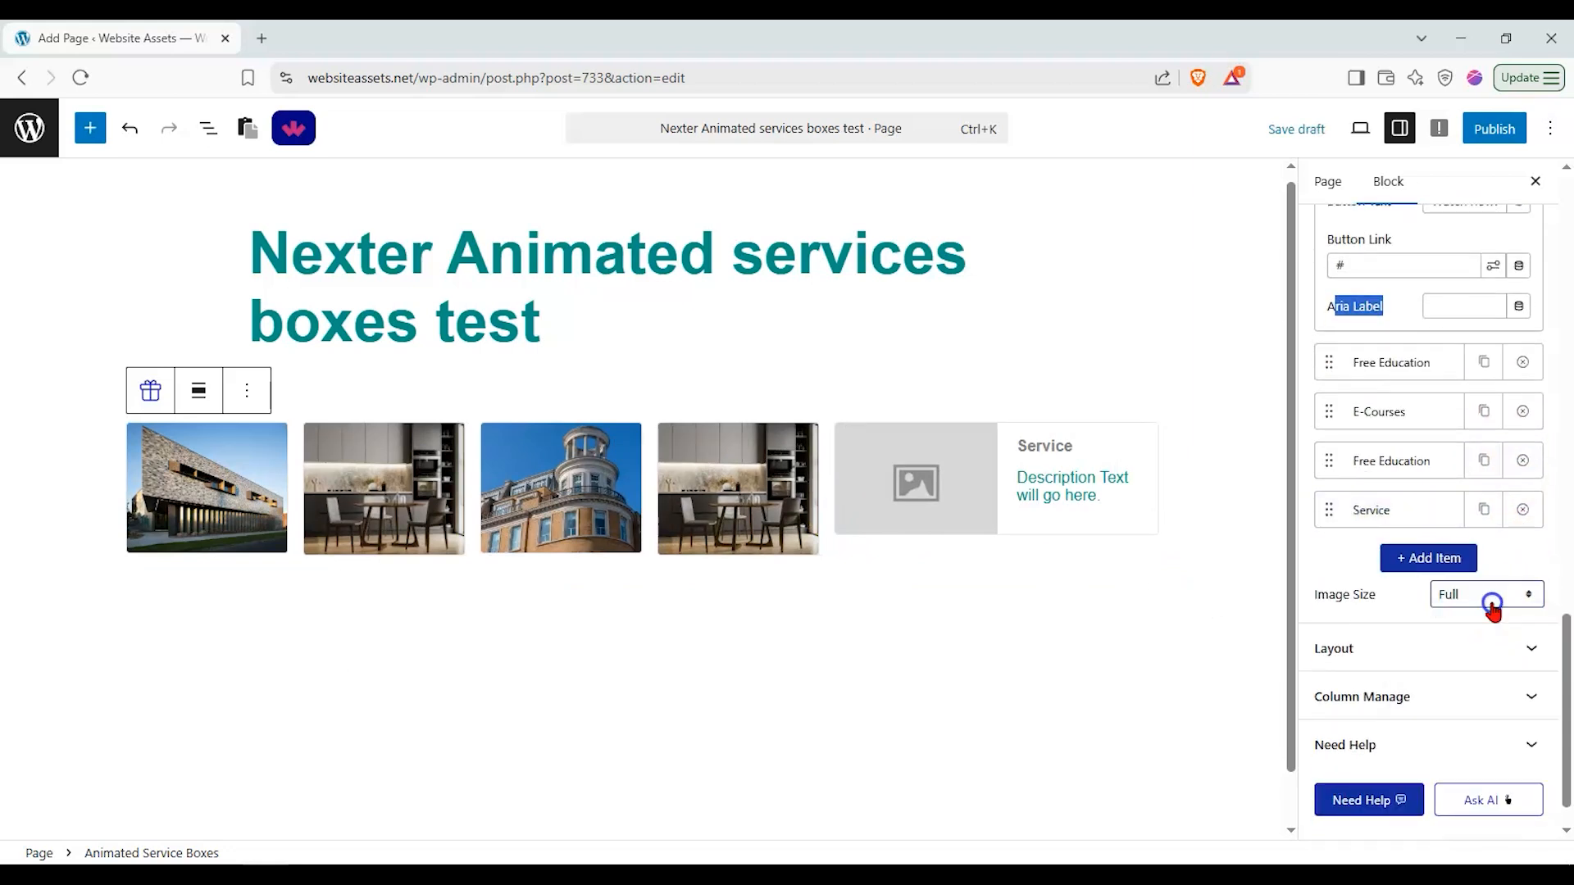
Step: Center the text alignment in the Layout settings, keeping the offset at its first option
left_click(1484, 650)
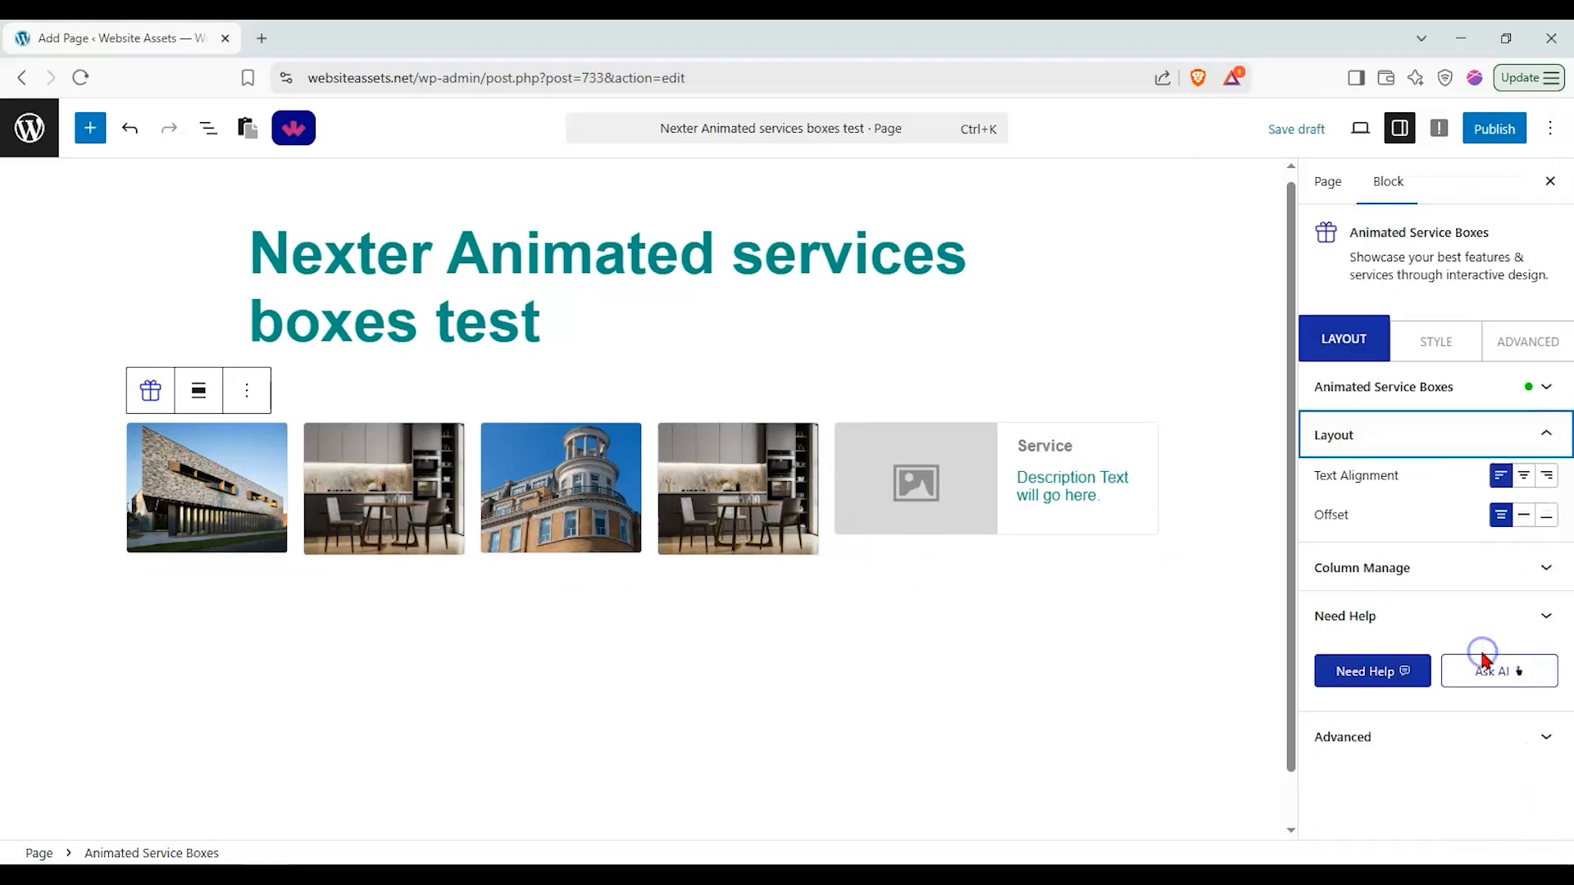
left_click(1523, 477)
mouse_move(726, 503)
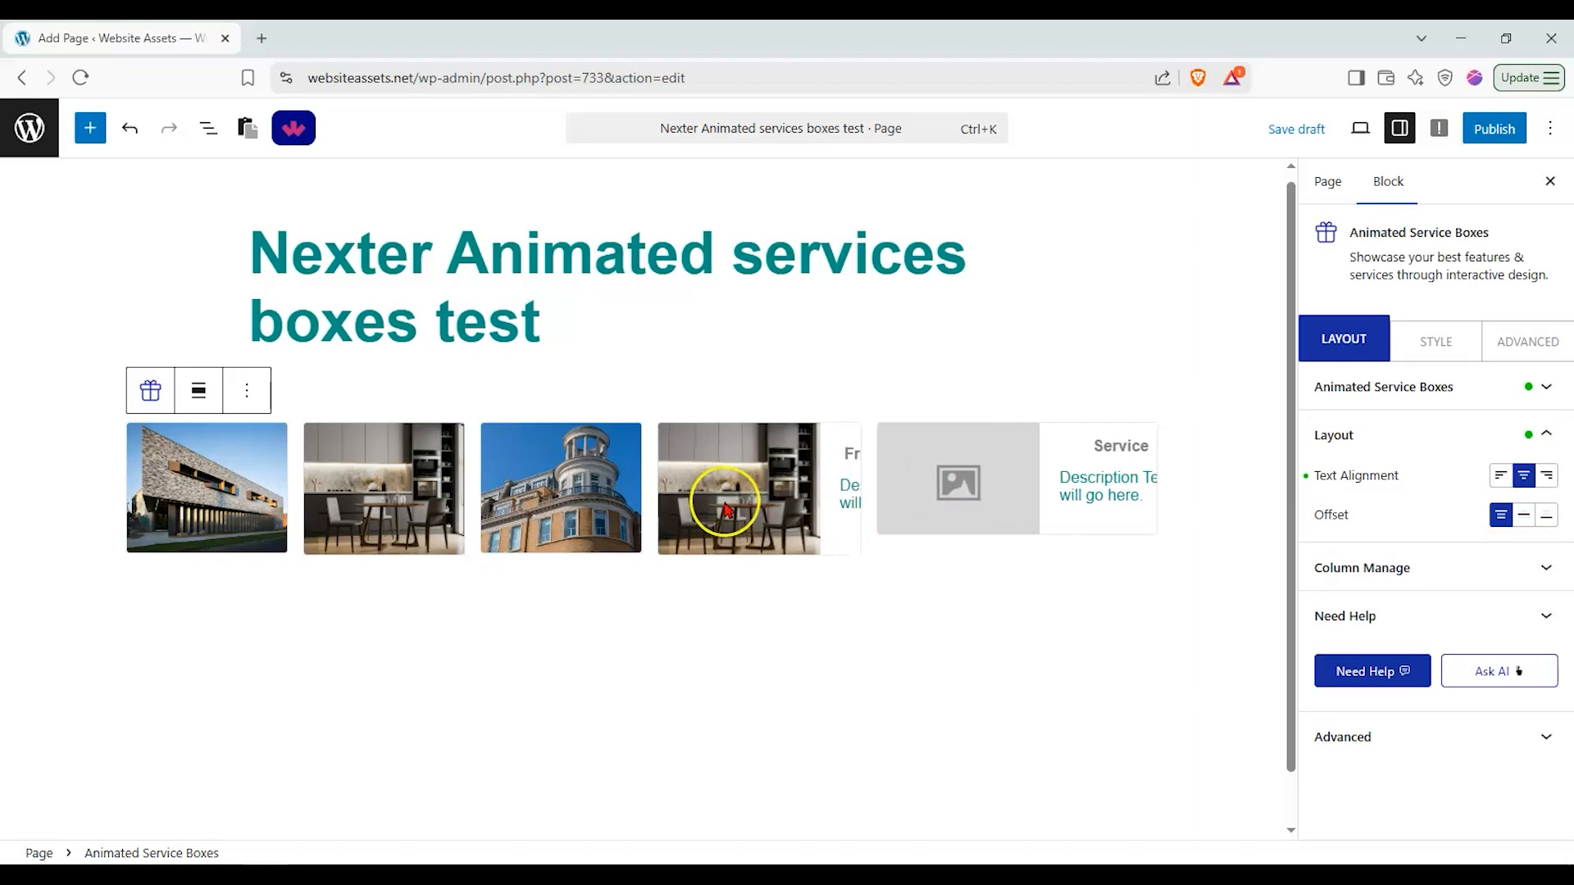
left_click(1523, 515)
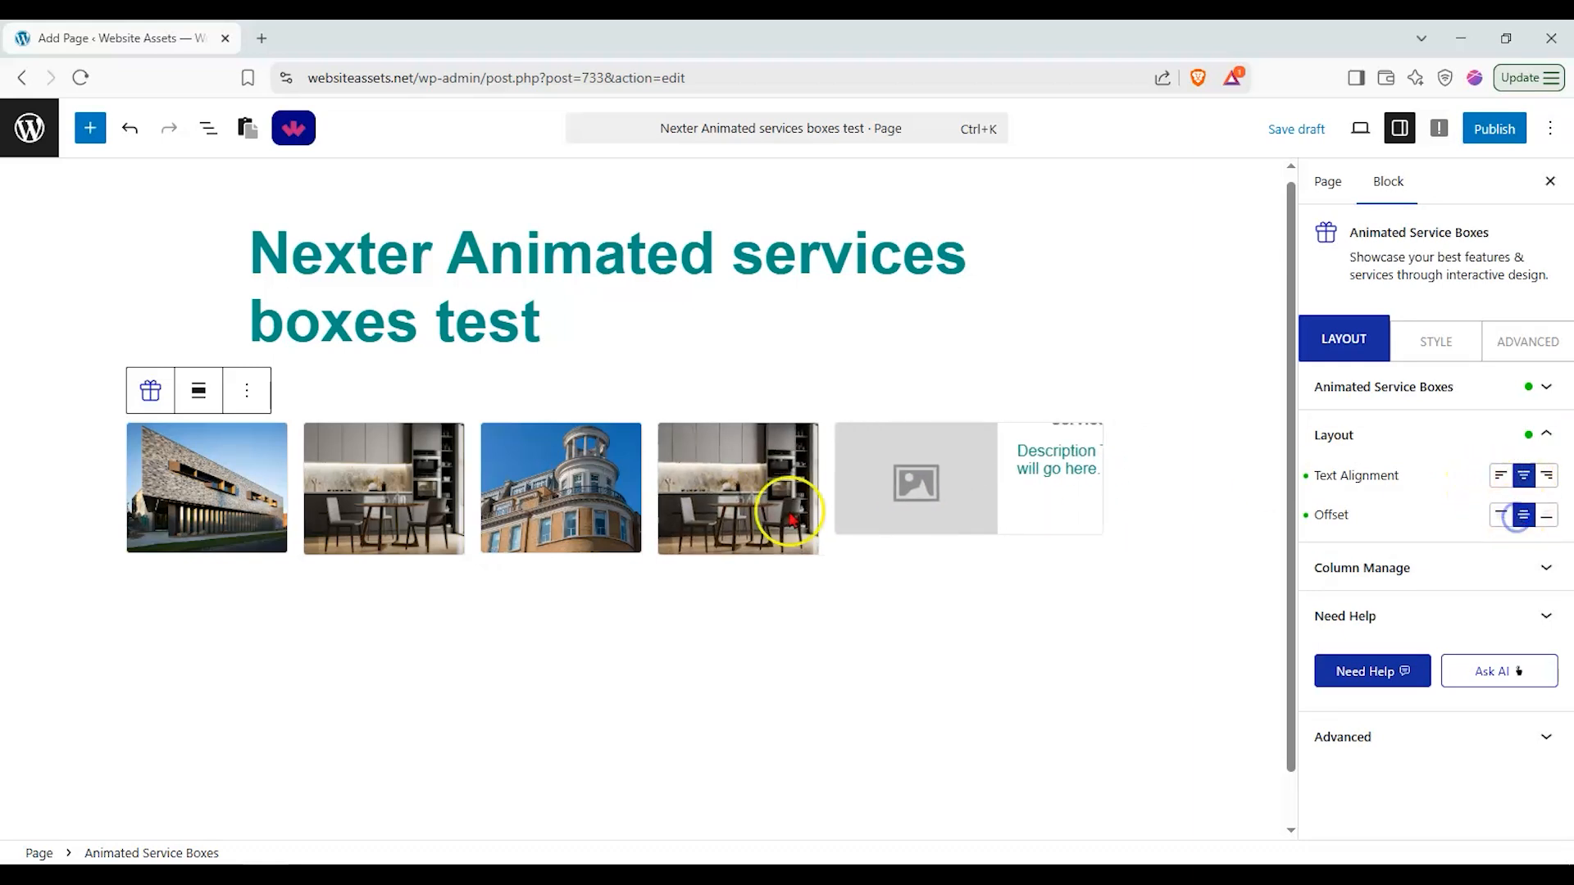
left_click(1502, 514)
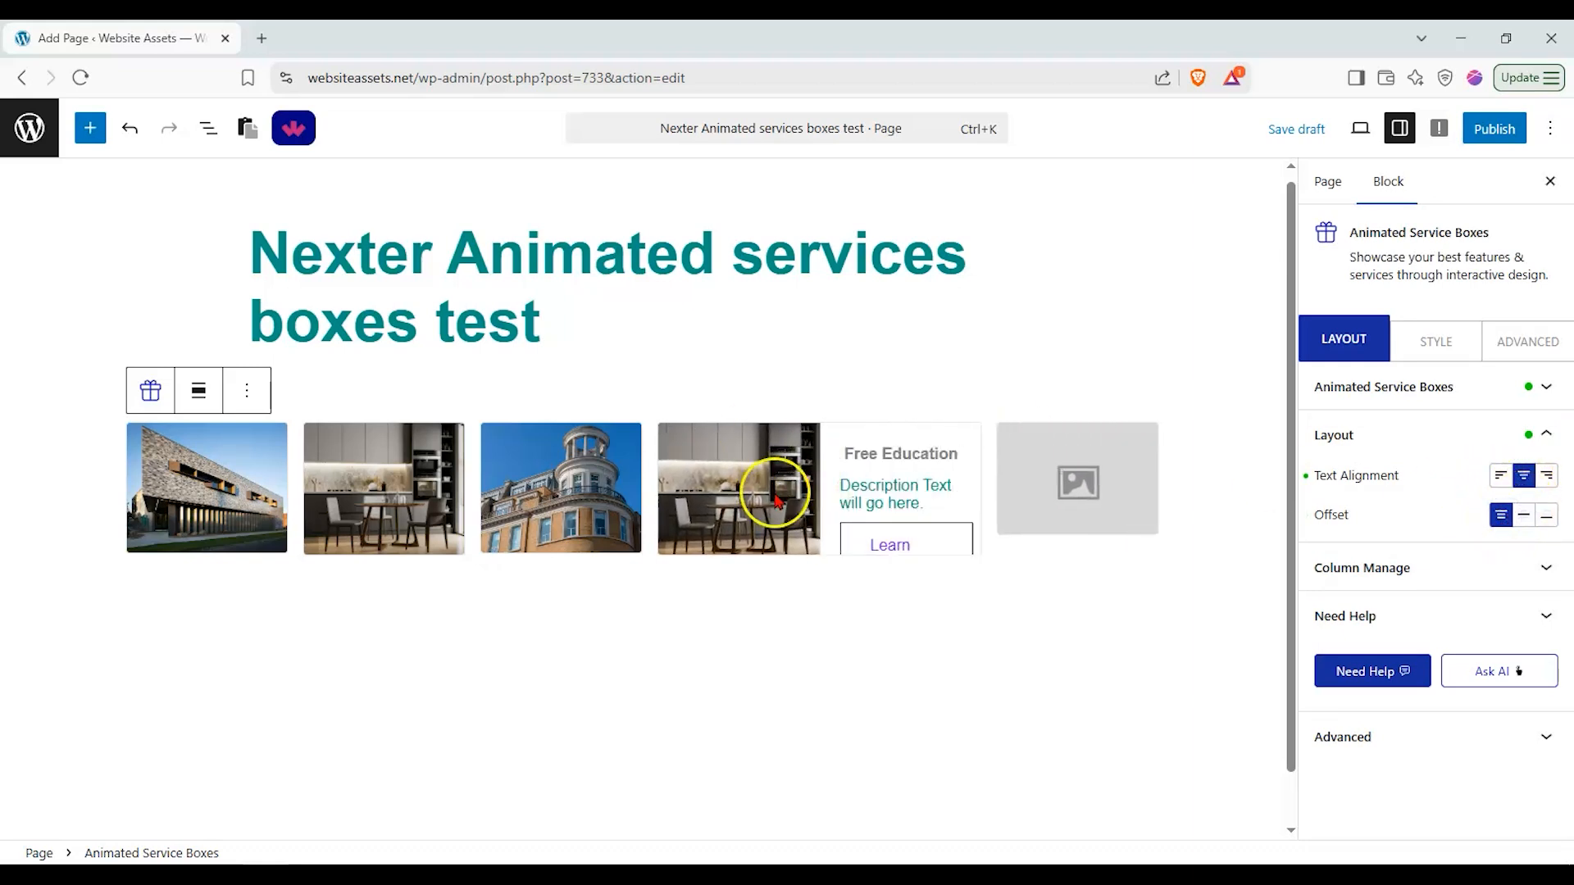
Step: Open Column Manage, check the tablet column options and widen the column gap slightly
left_click(1476, 574)
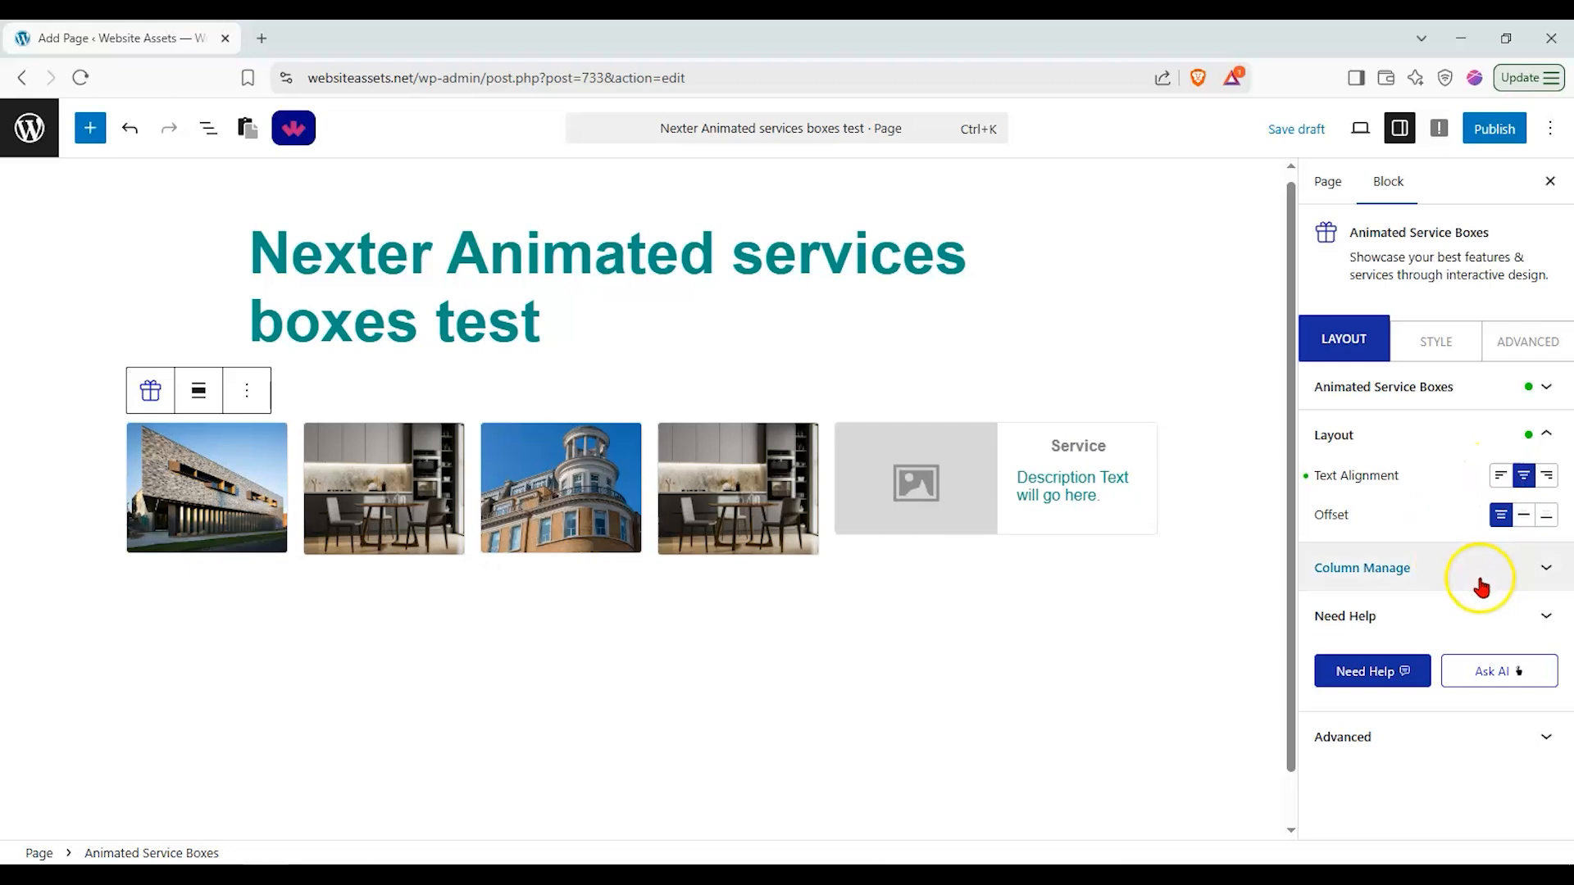
left_click(1517, 527)
left_click(1517, 553)
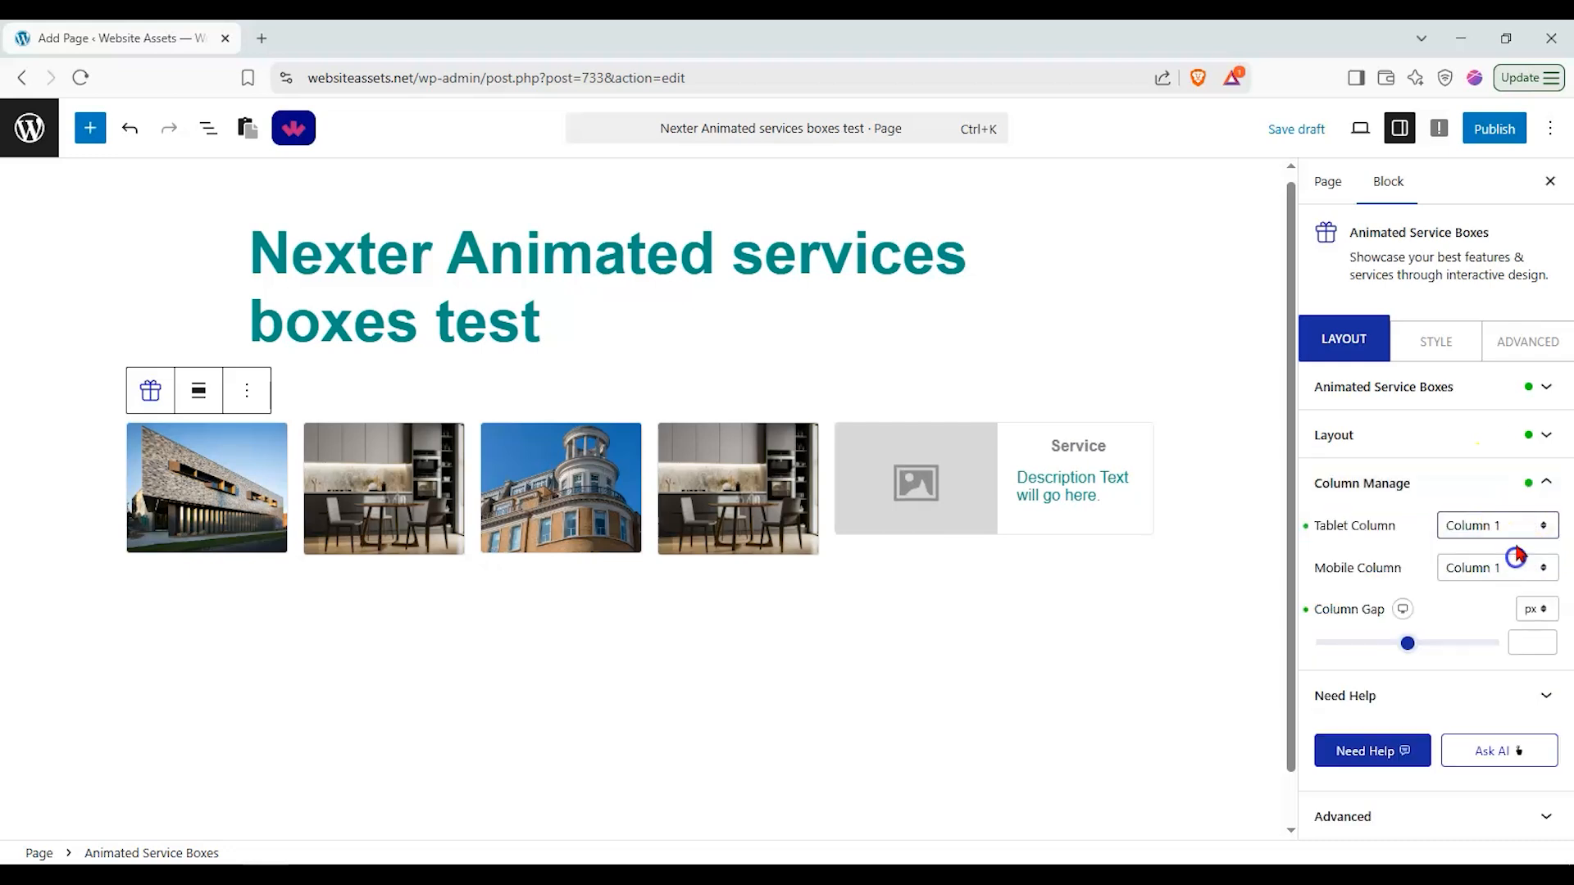
left_click(1518, 528)
left_click(1473, 578)
mouse_move(1405, 642)
left_mouse_down()
mouse_move(1329, 643)
mouse_move(1407, 643)
left_mouse_up()
mouse_move(212, 495)
Step: Try other heading tags for the service box titles in the Style settings, ending on H6
left_click(1435, 344)
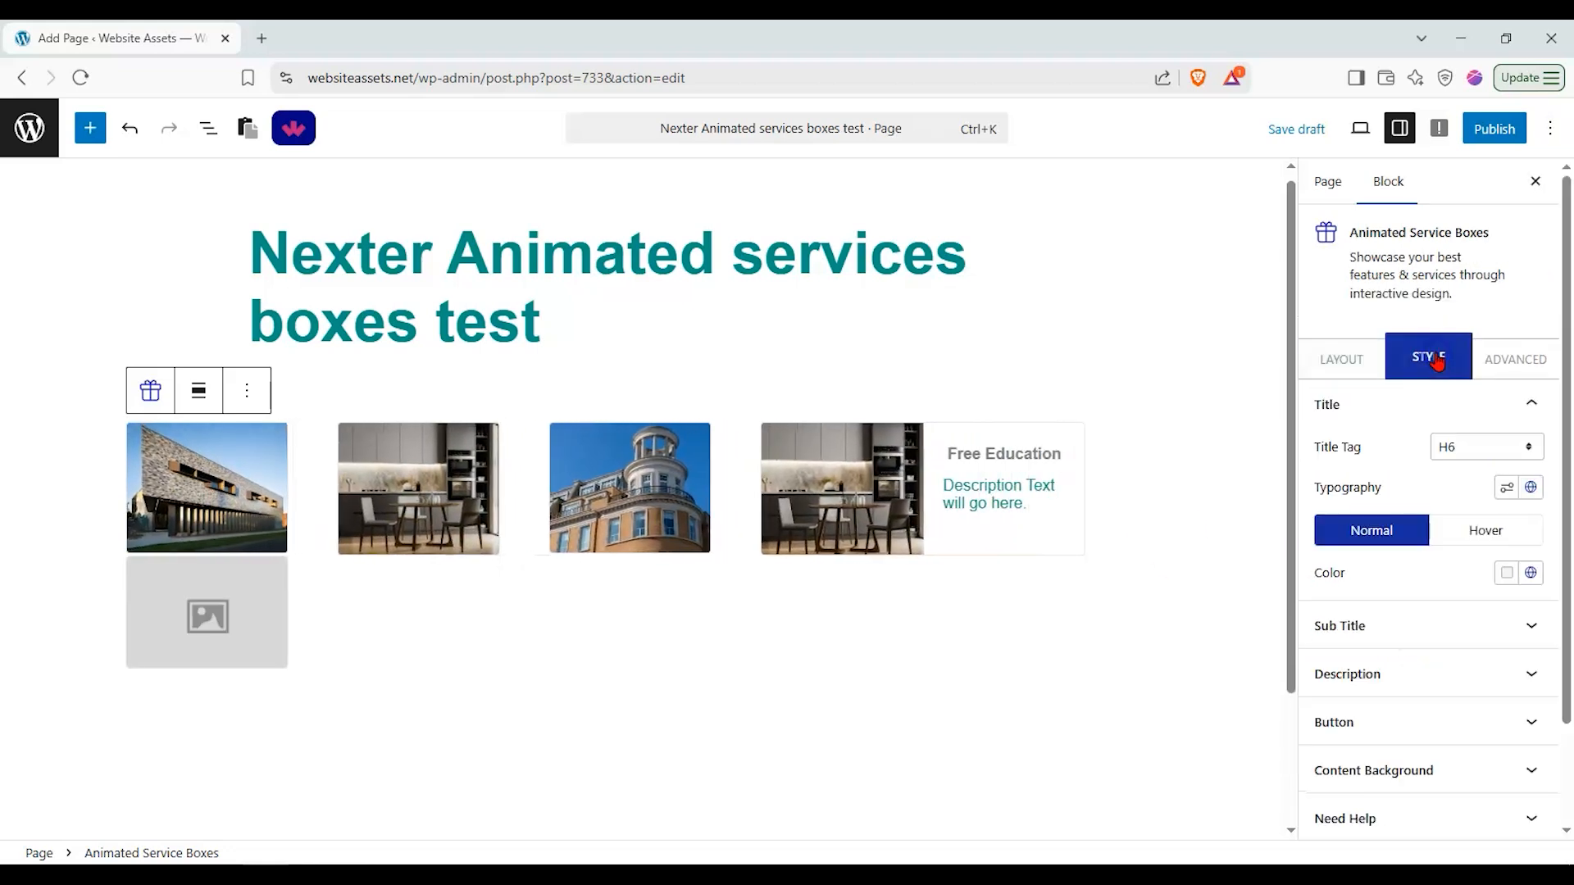
left_click(1496, 436)
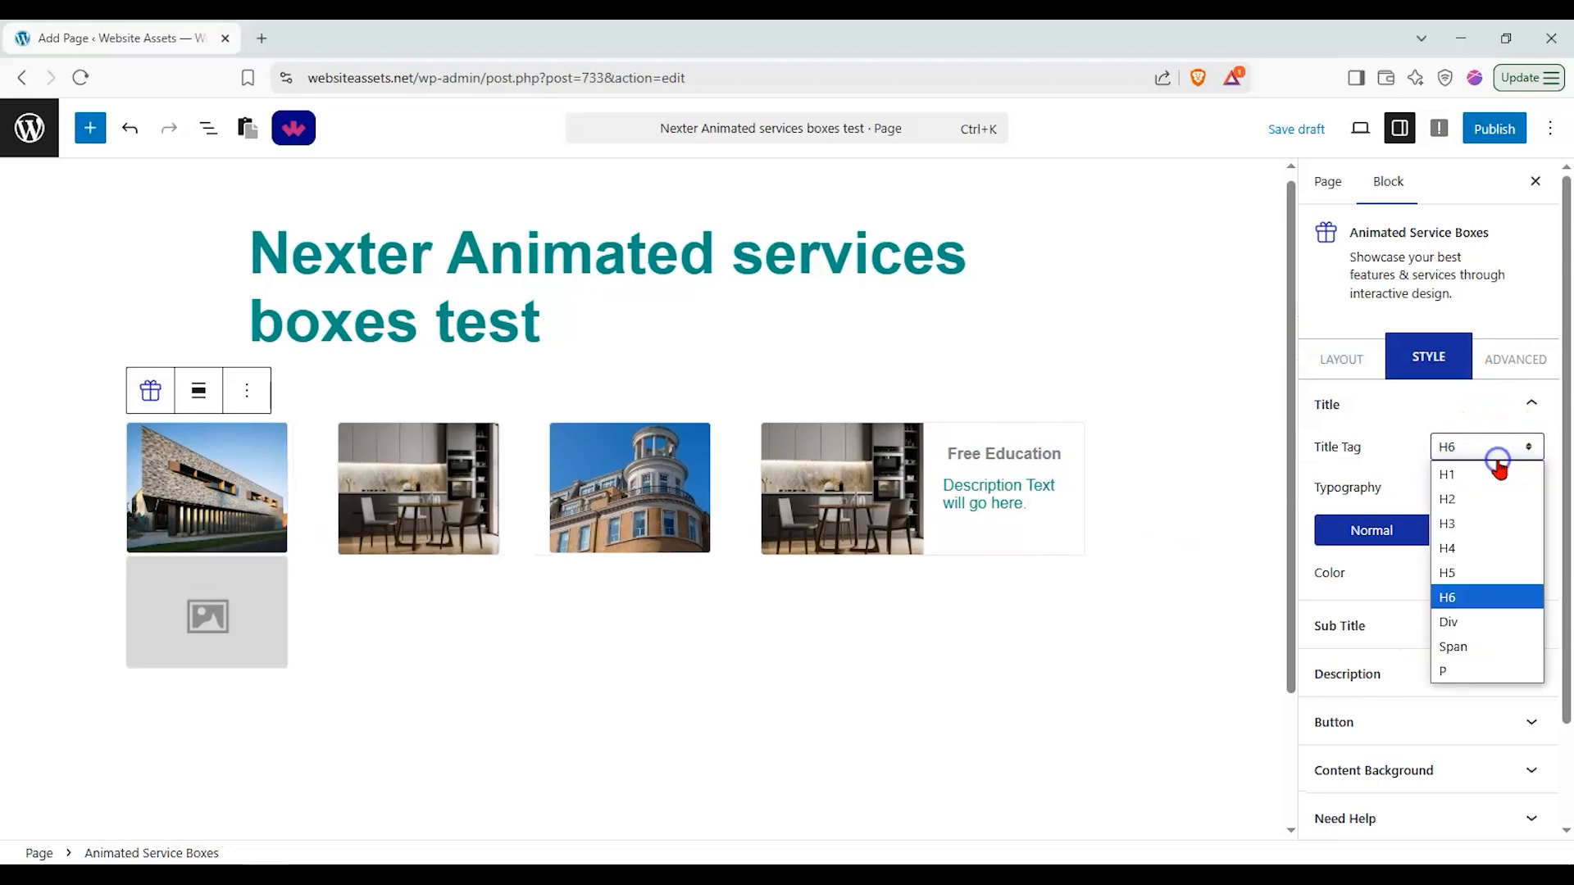
left_click(1485, 474)
left_click(1485, 448)
left_click(1483, 484)
left_click(1482, 449)
left_click(1467, 596)
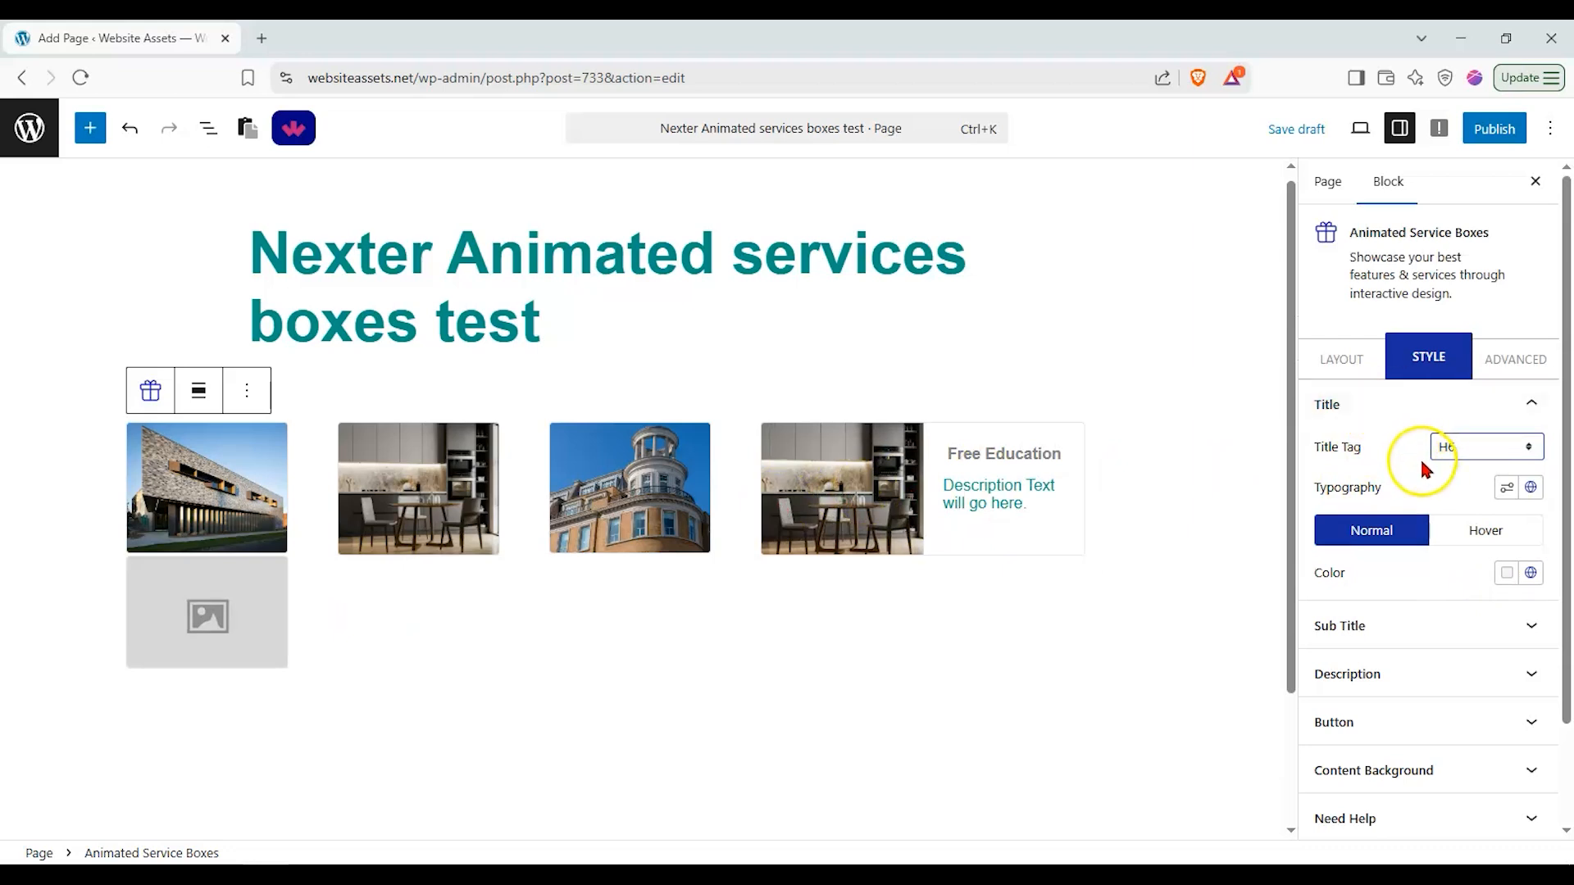
Step: Set the title typography font family to Times New Roman
left_click(1494, 539)
left_click(1407, 538)
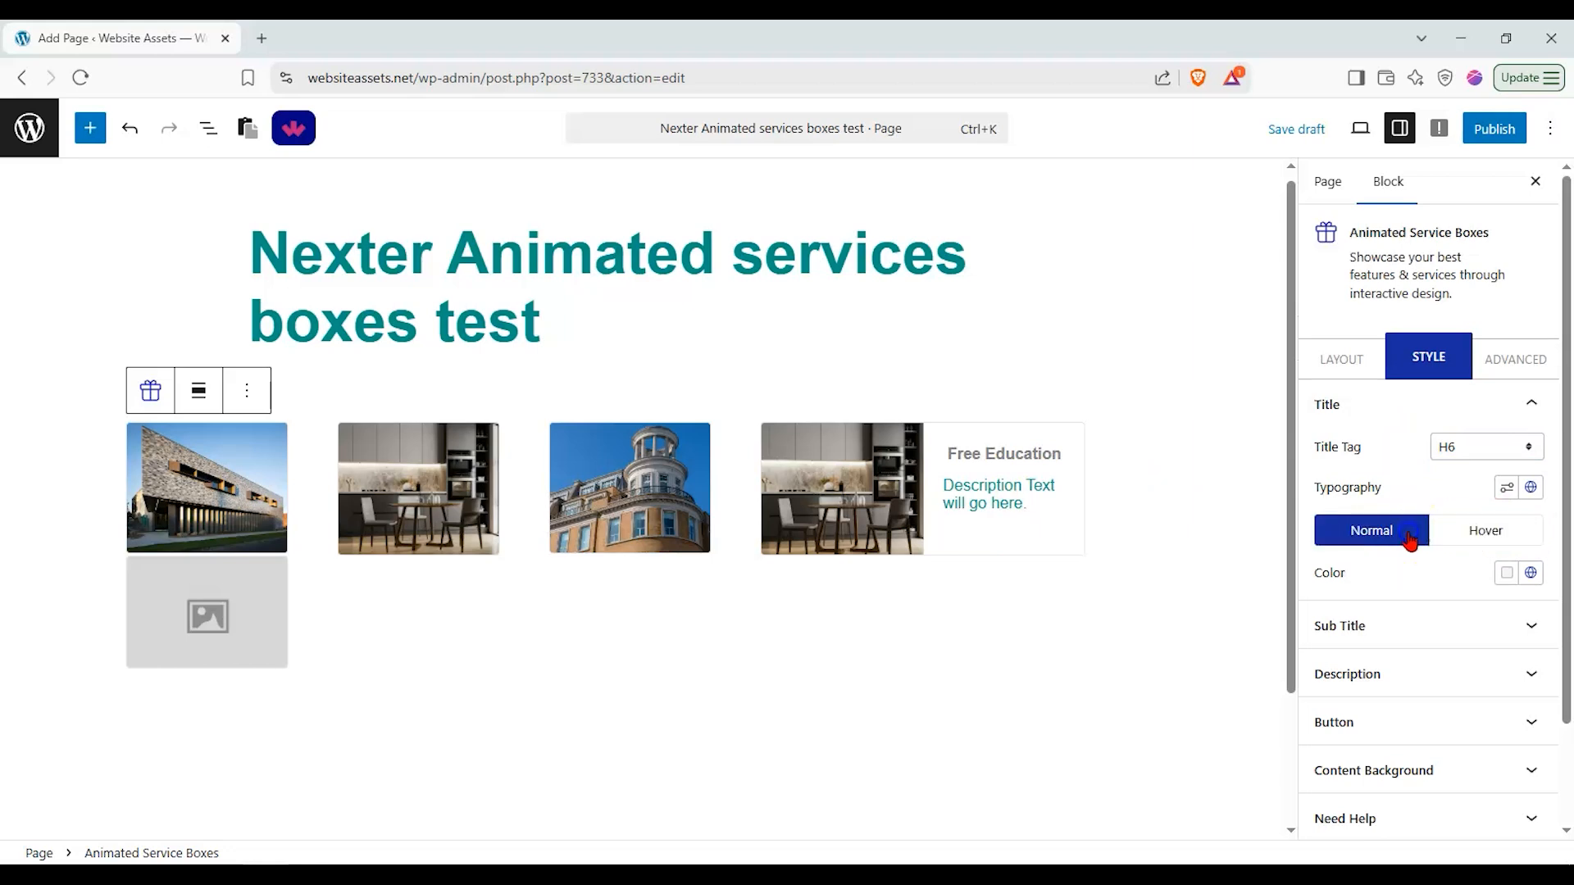
left_click(1513, 533)
left_click(1371, 531)
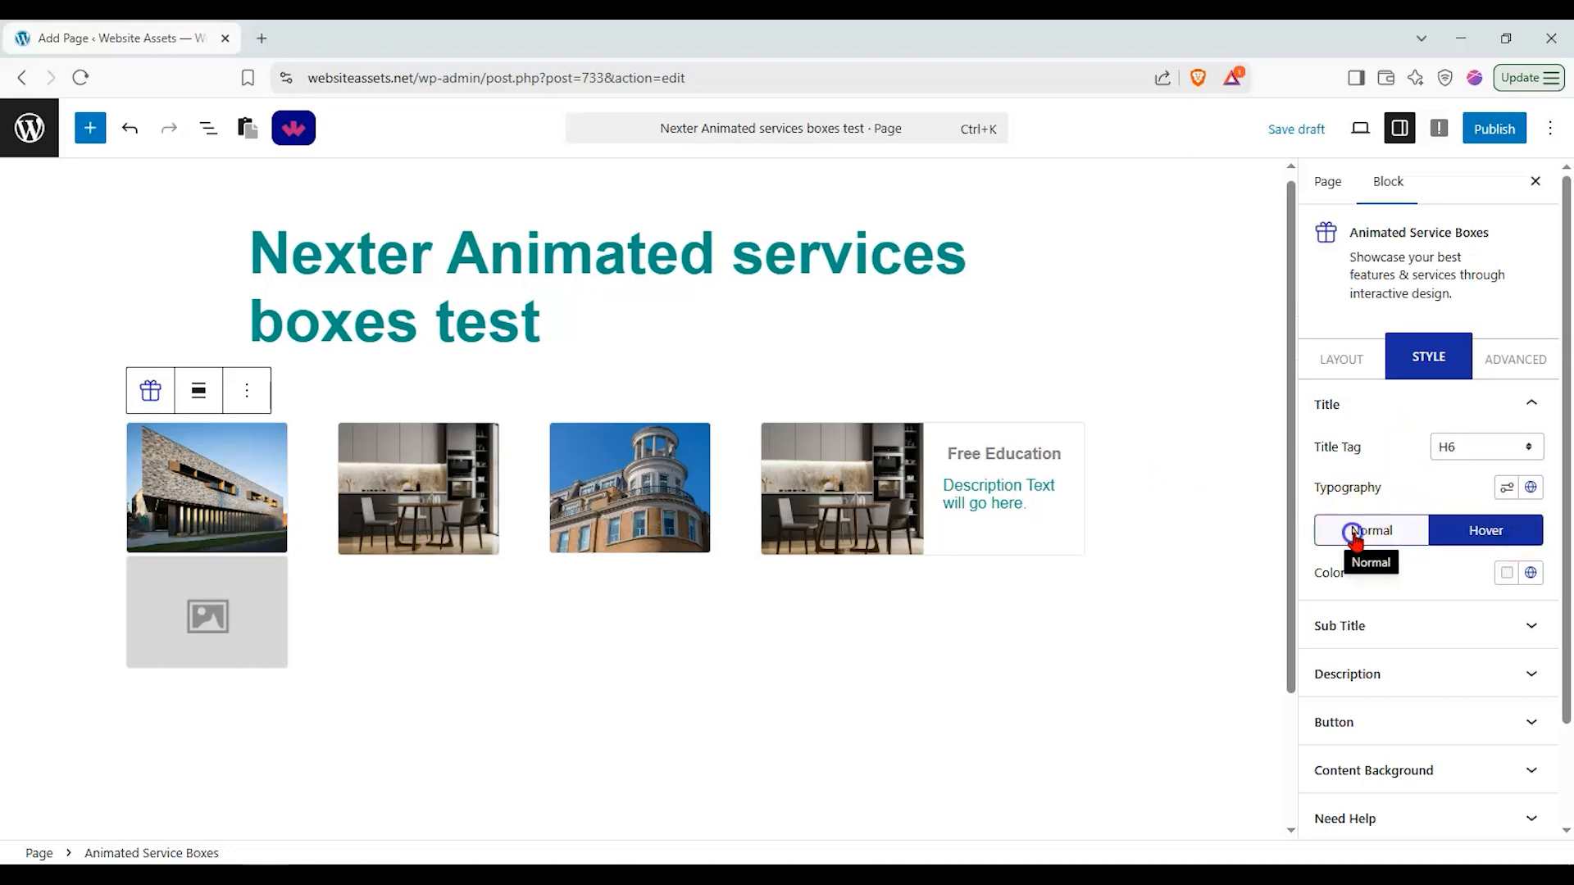
left_click(1507, 487)
left_click(1349, 148)
left_click(1360, 364)
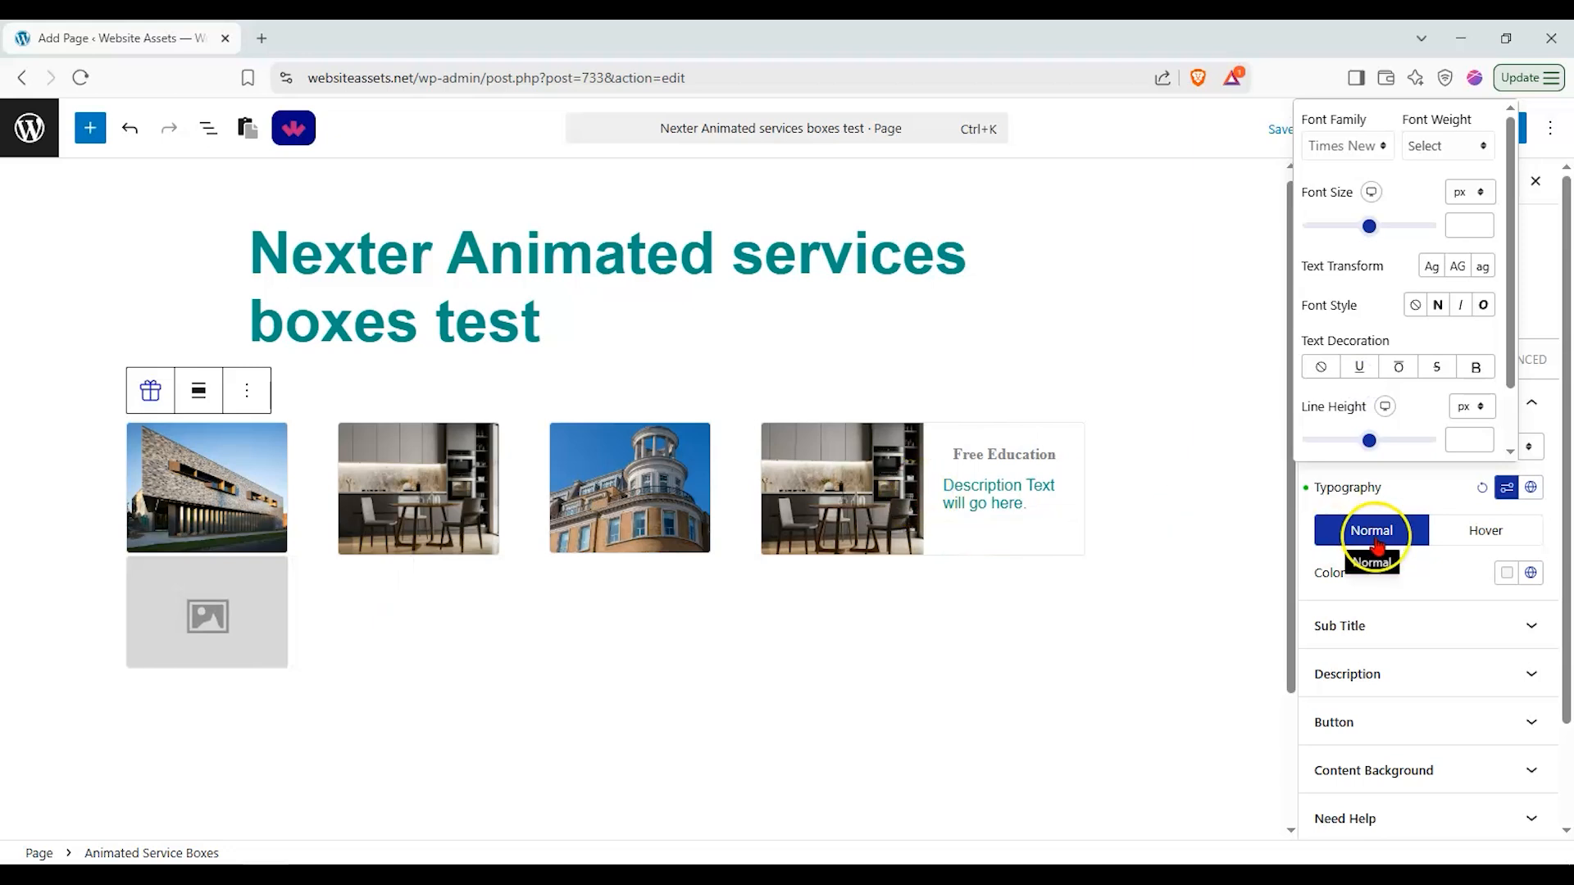
left_click(1501, 512)
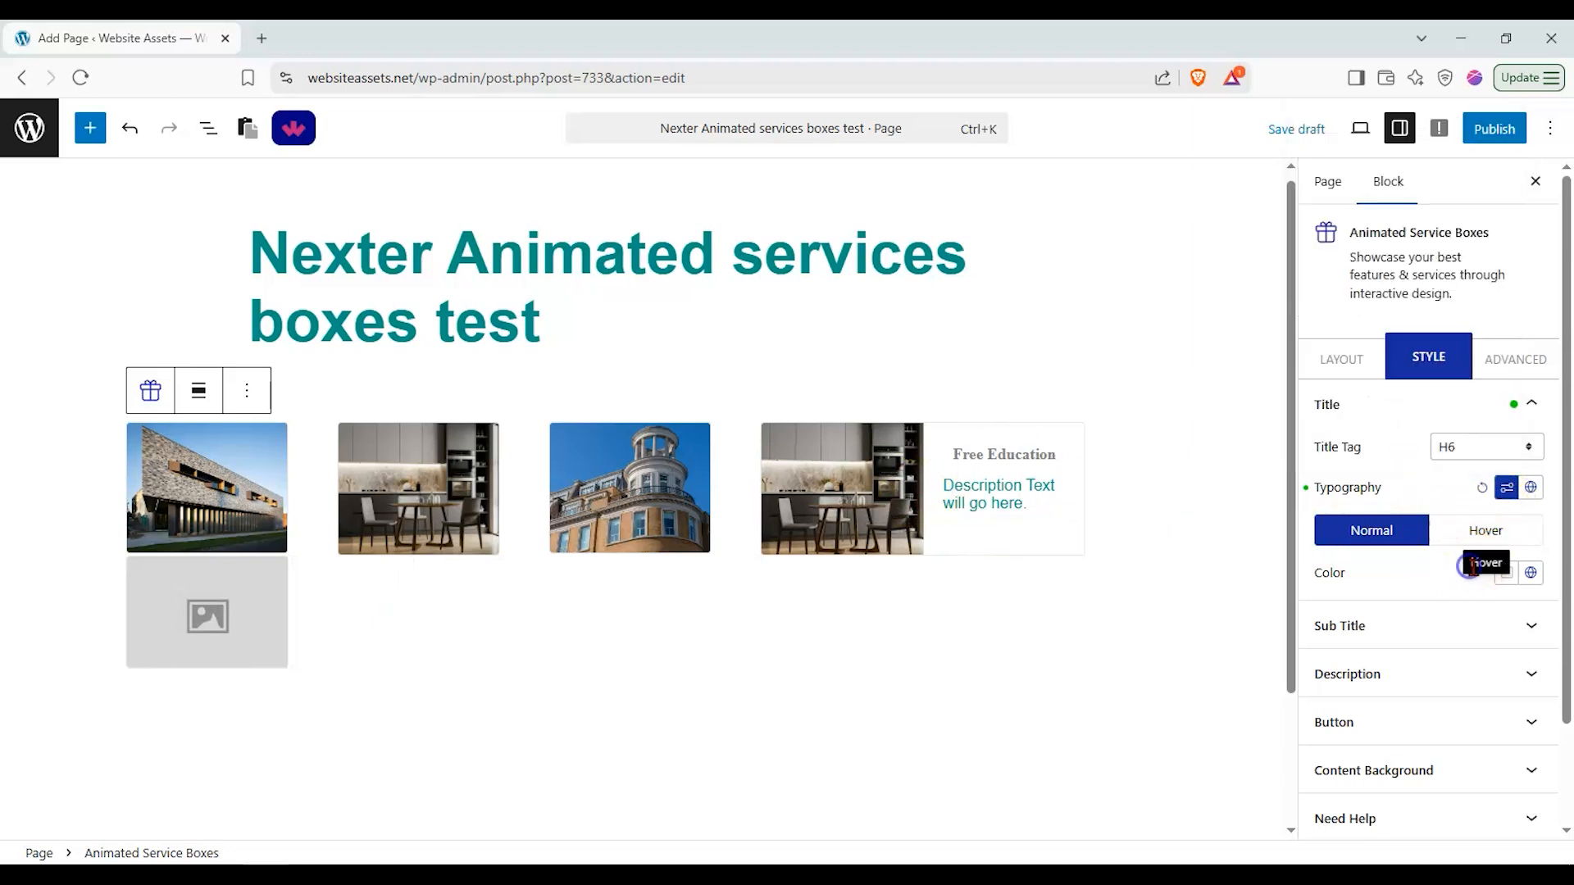
Step: Set the title colour to the red Nexter global colour
left_click(1525, 576)
left_click(1425, 399)
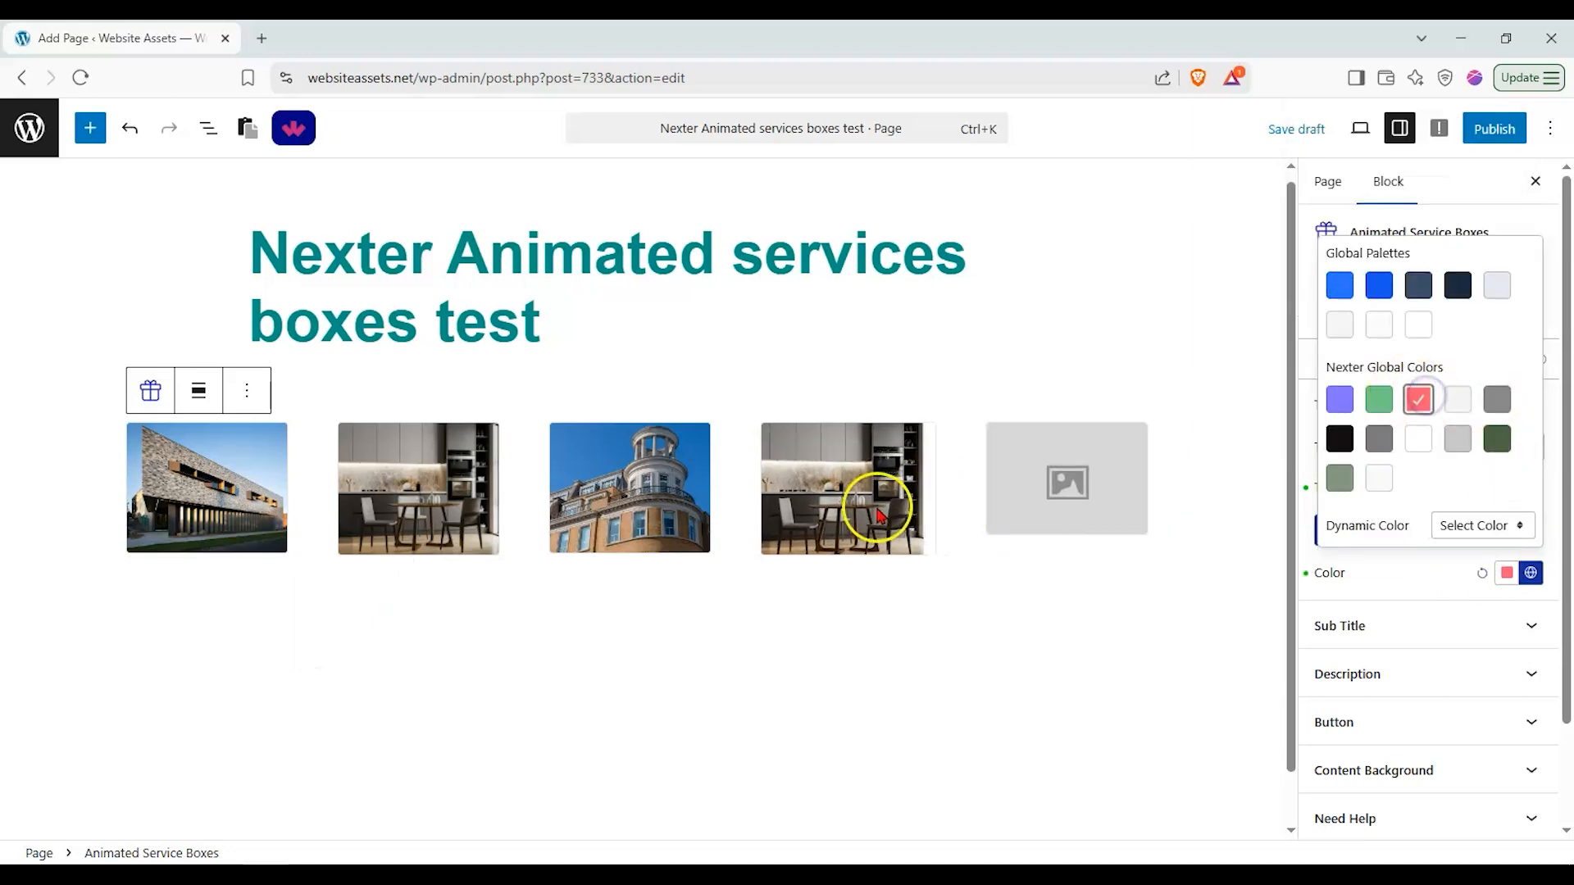
left_click(1554, 635)
Step: Set the sub title tag to H4
left_click(1493, 627)
left_click(1477, 497)
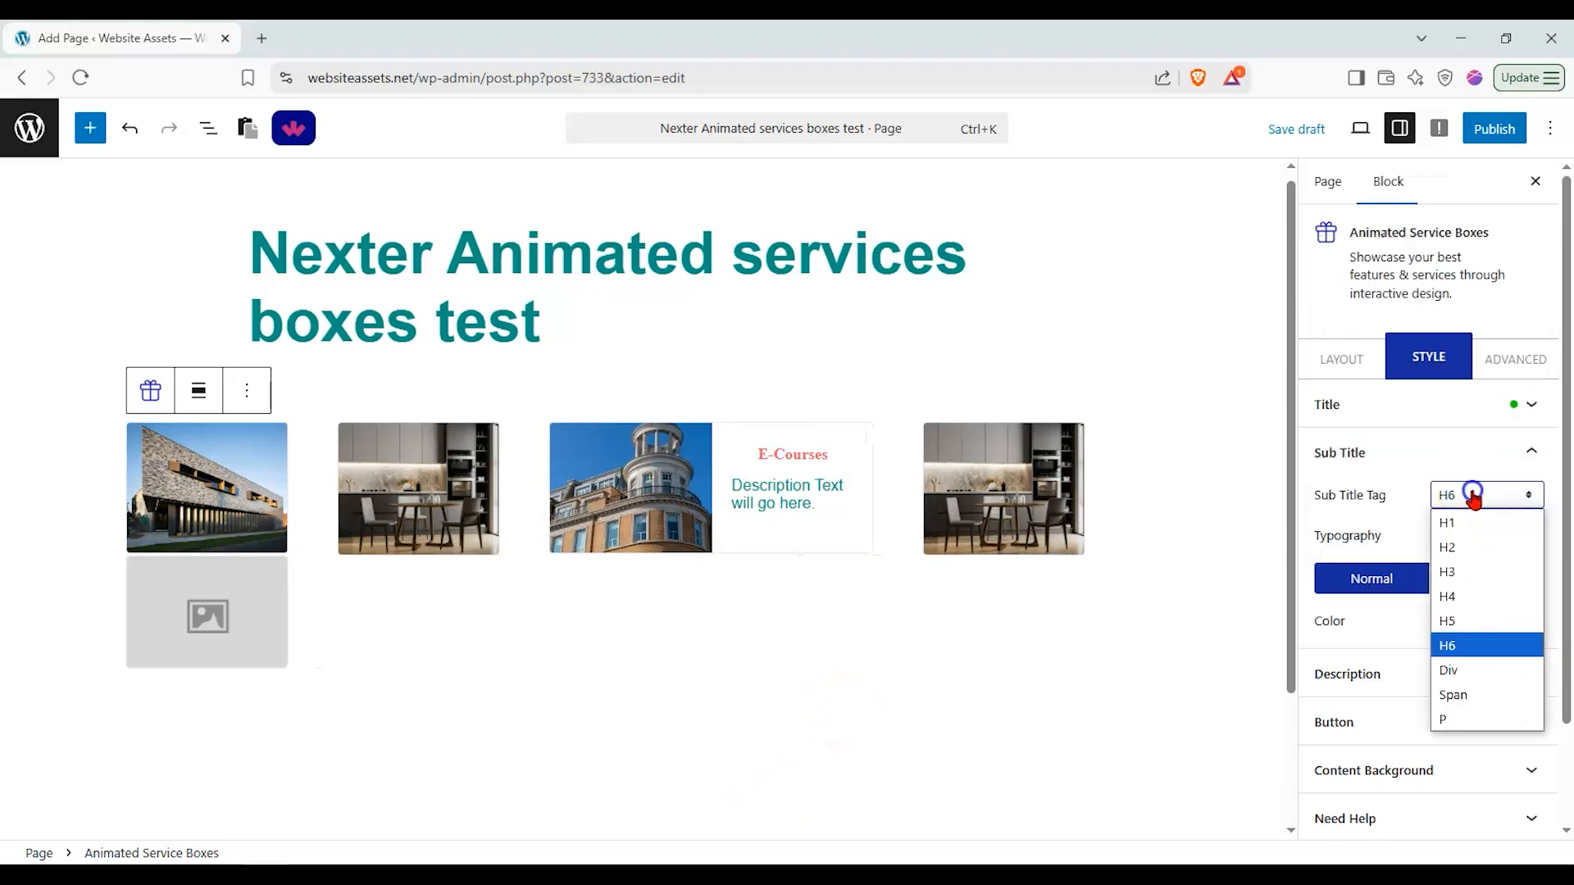
left_click(1465, 594)
mouse_move(949, 521)
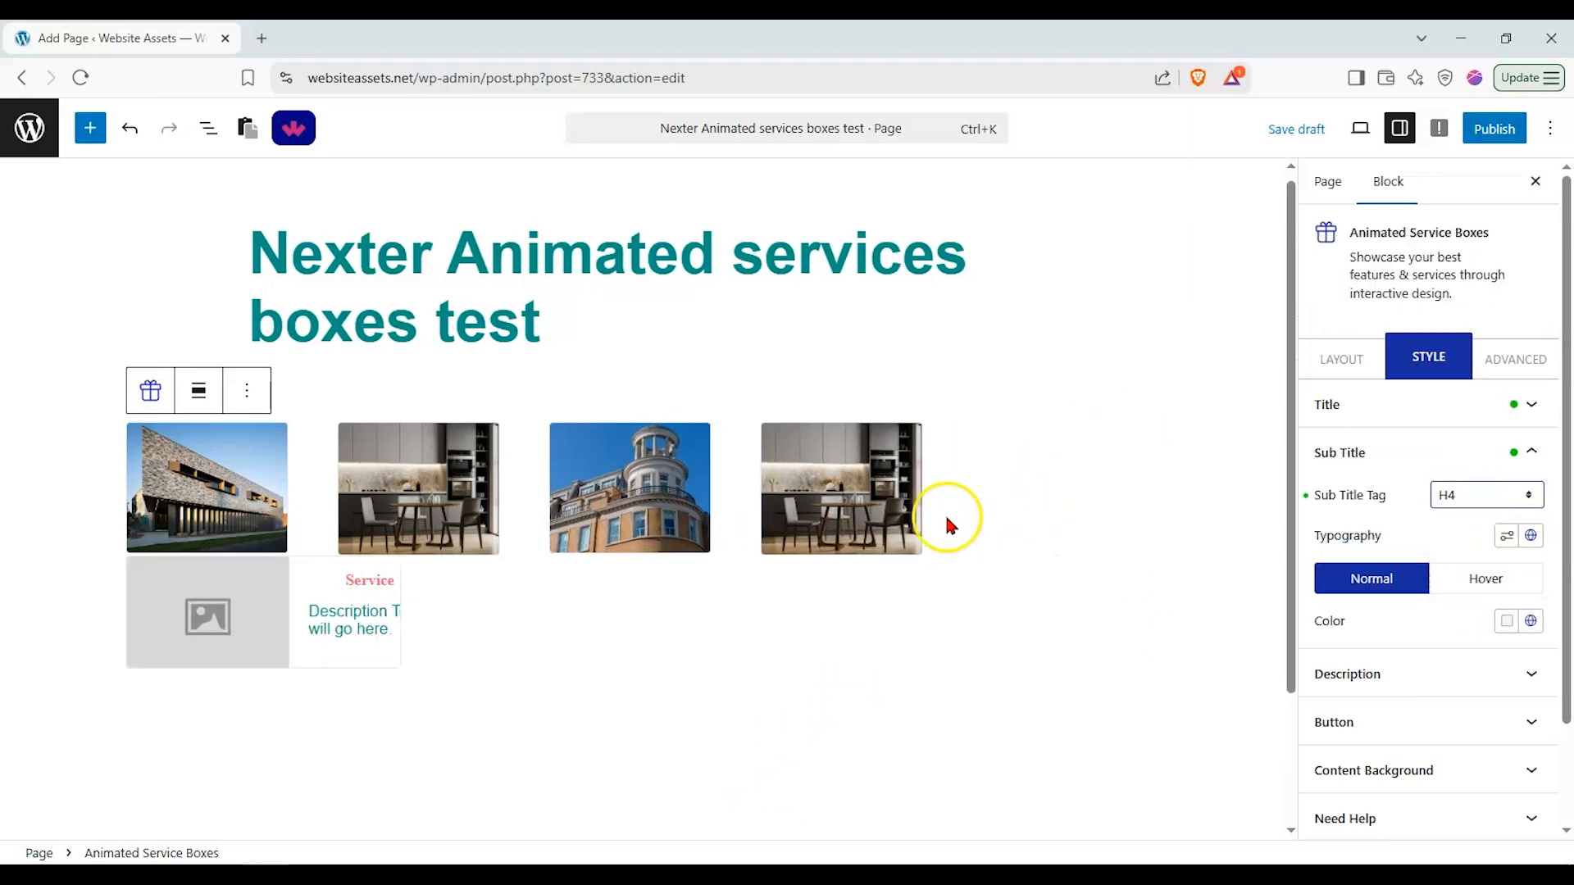
Step: Set the description text colour to dark #150F0F
left_click(1439, 671)
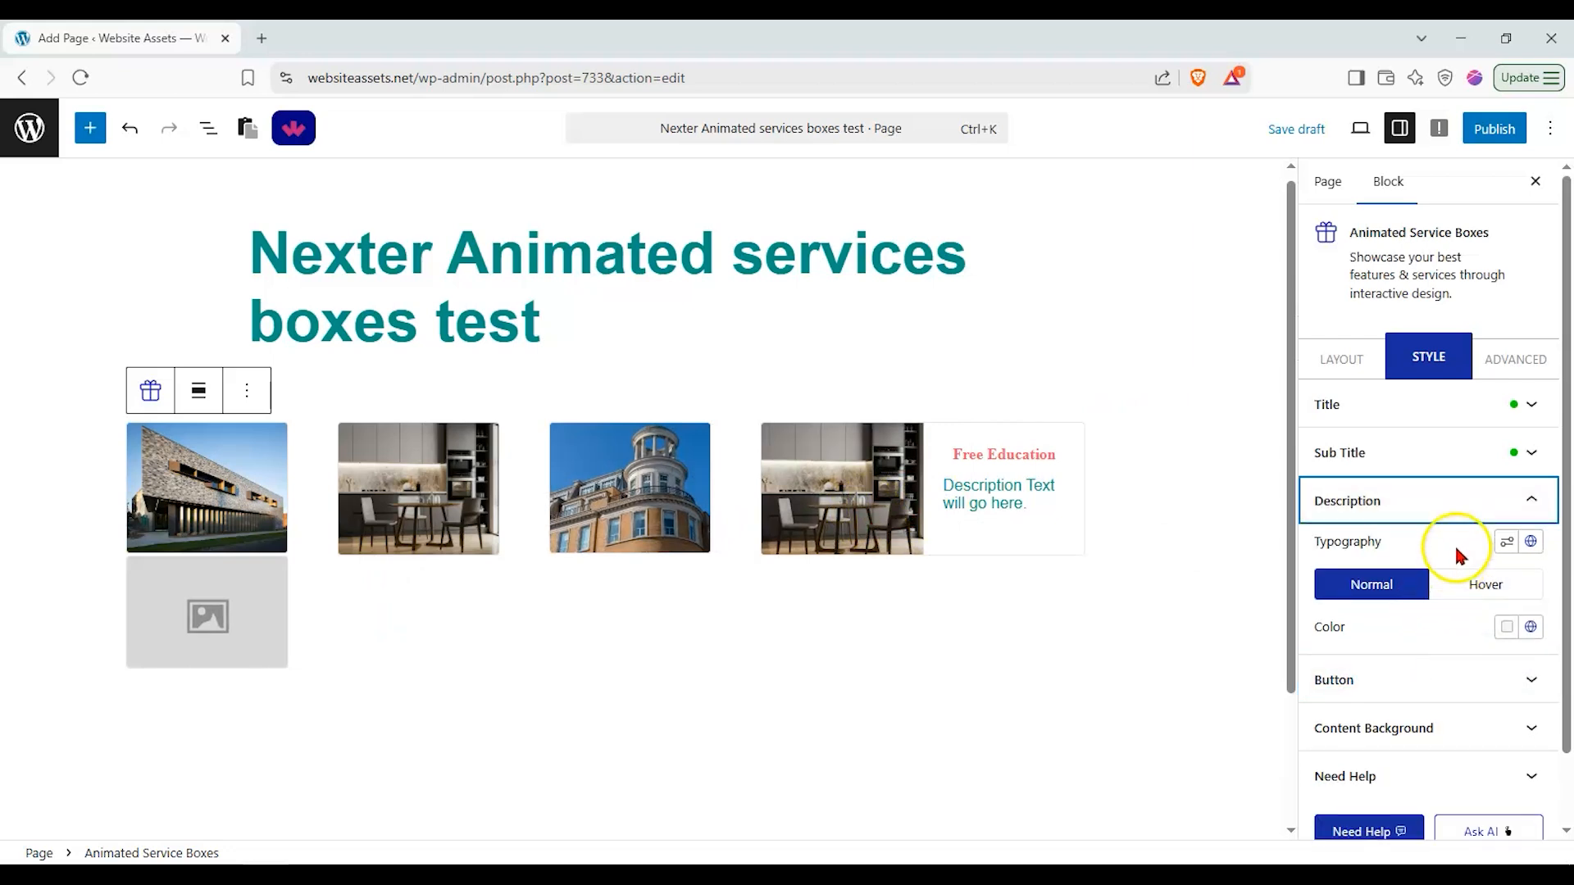
scroll(1447, 556, "down", 1)
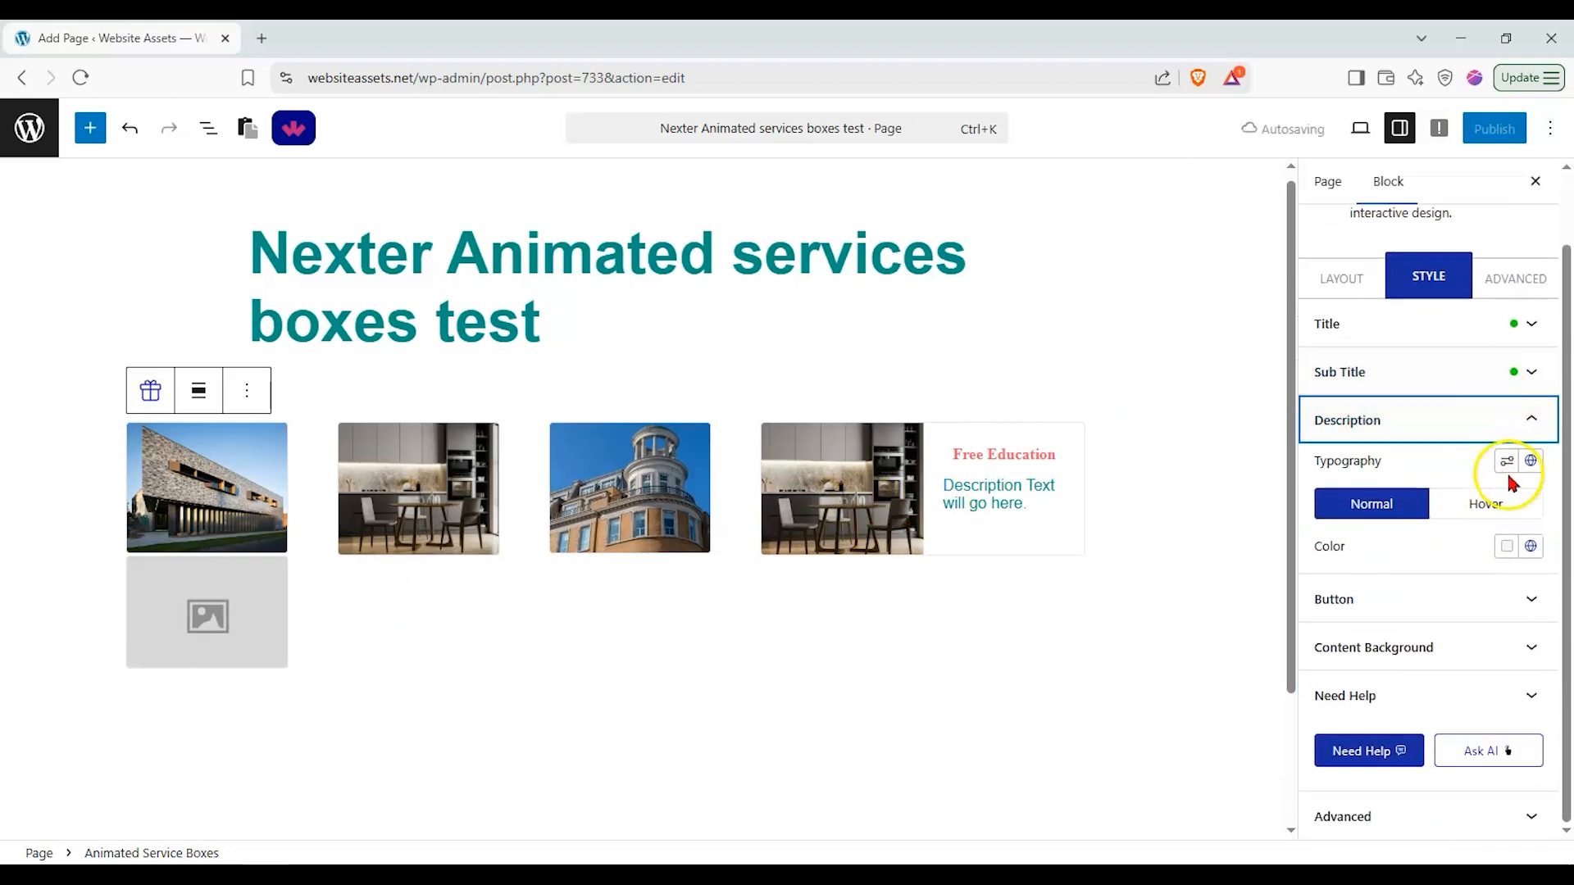
left_click(1509, 548)
mouse_move(1421, 400)
left_mouse_down()
mouse_move(1402, 306)
mouse_move(1363, 323)
left_mouse_up()
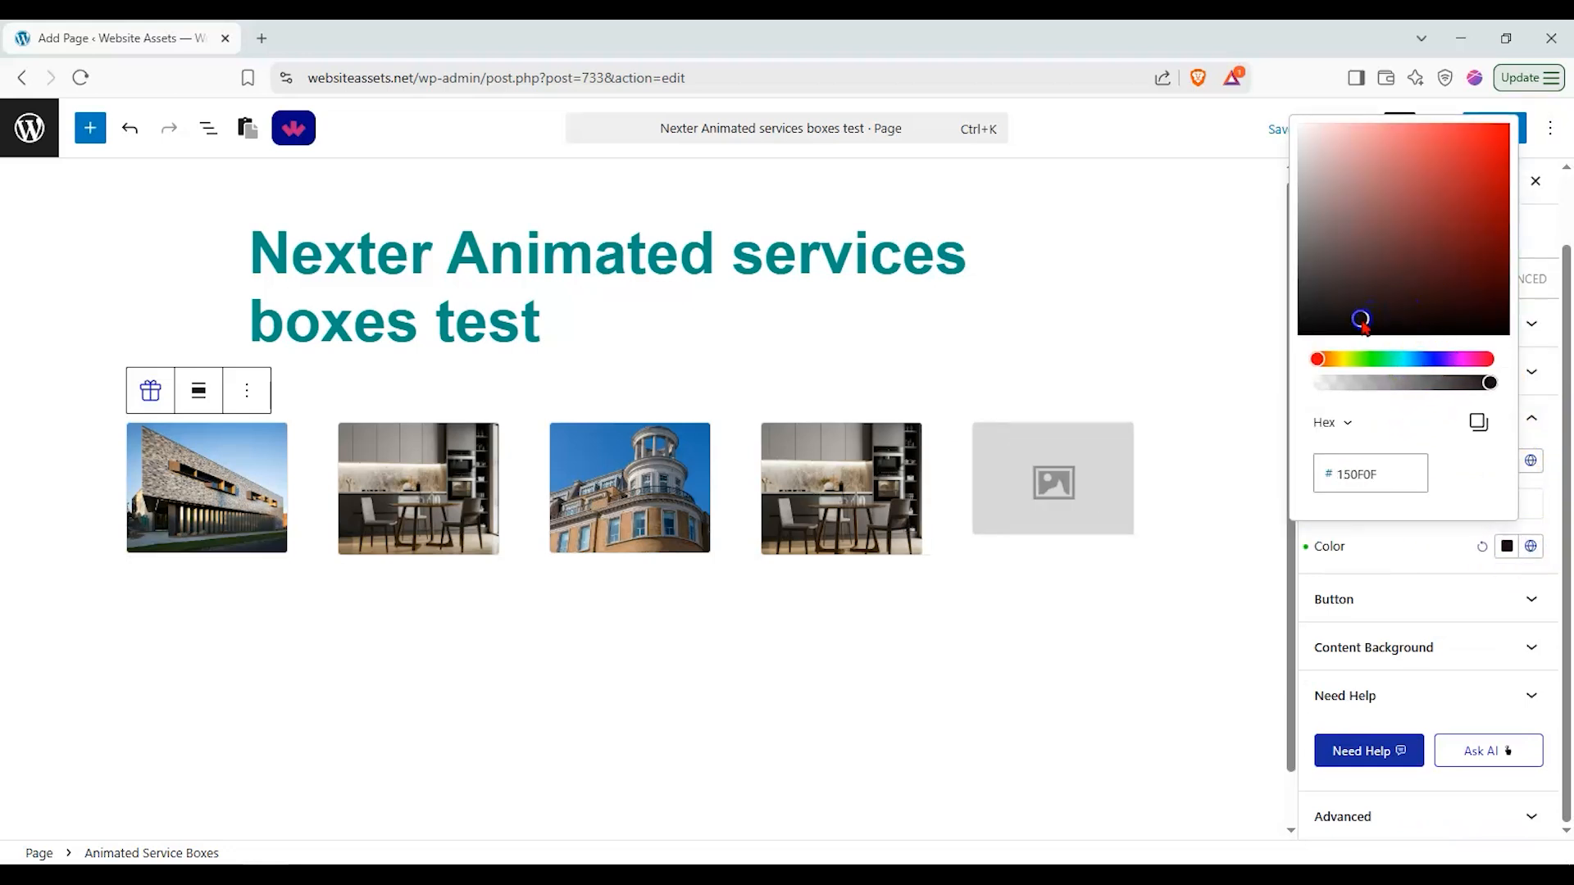
left_click(1445, 569)
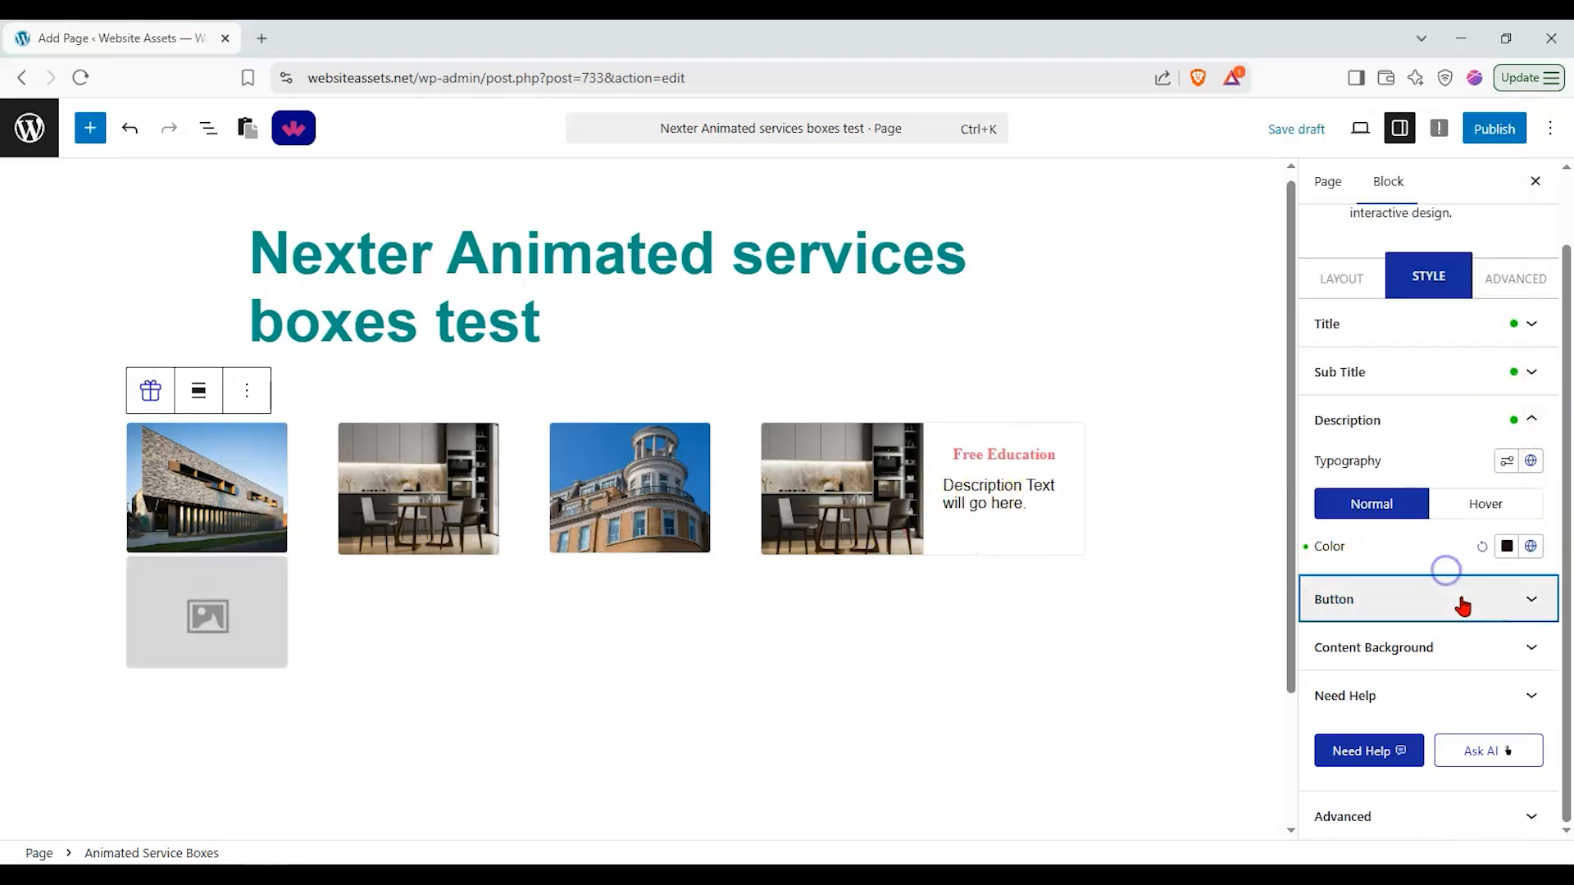
Step: Set the button's above space and bottom space to 0 px
left_click(1462, 597)
left_click_drag(1400, 403, 1338, 405)
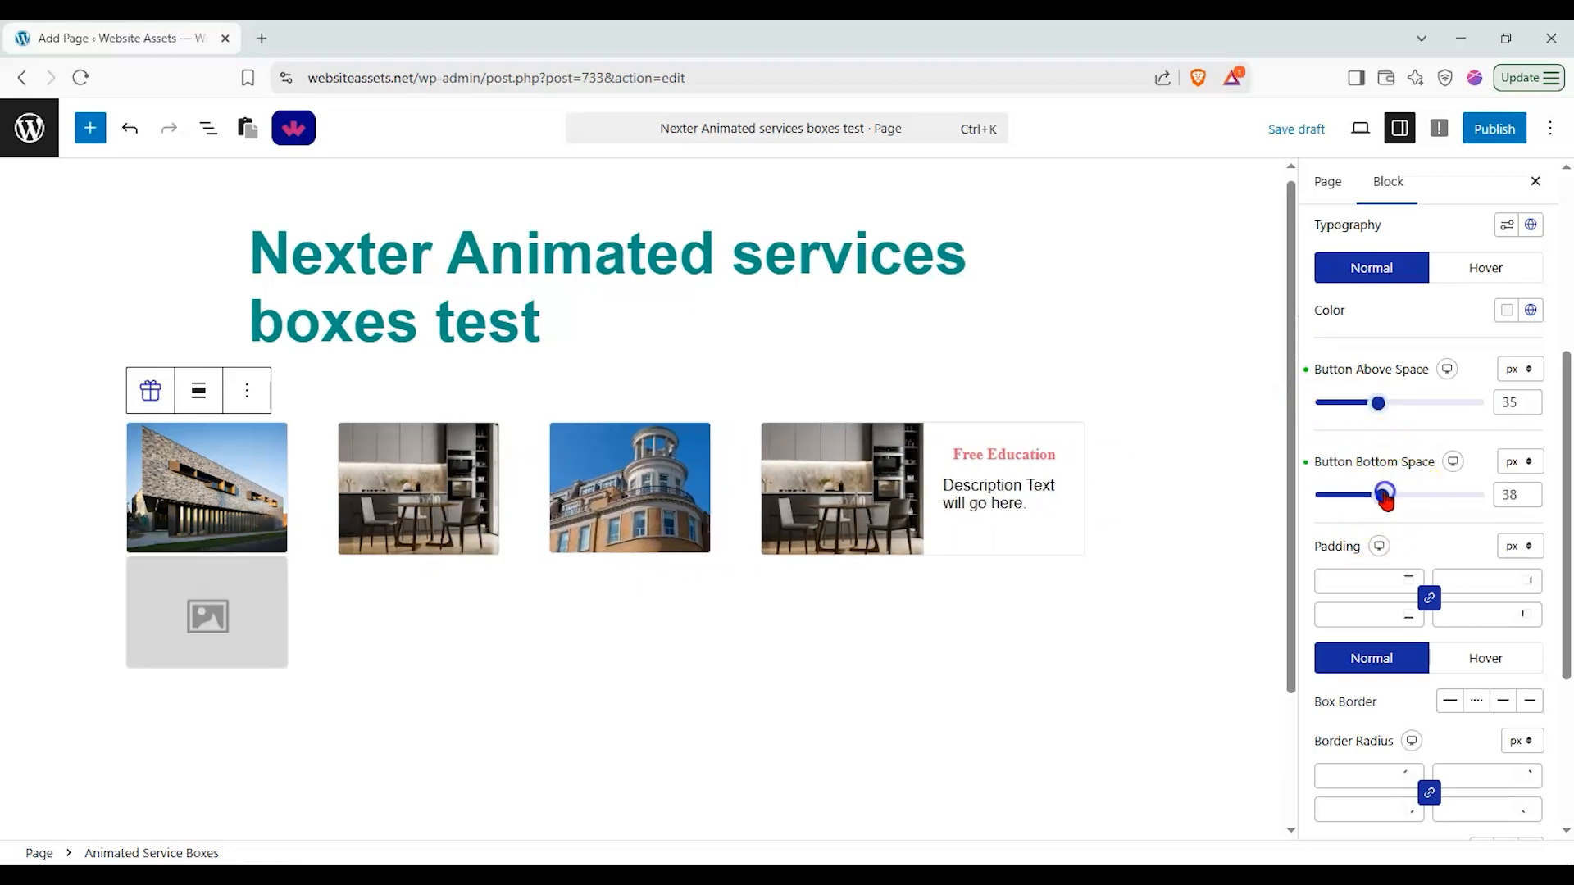
left_click_drag(1385, 495, 1416, 493)
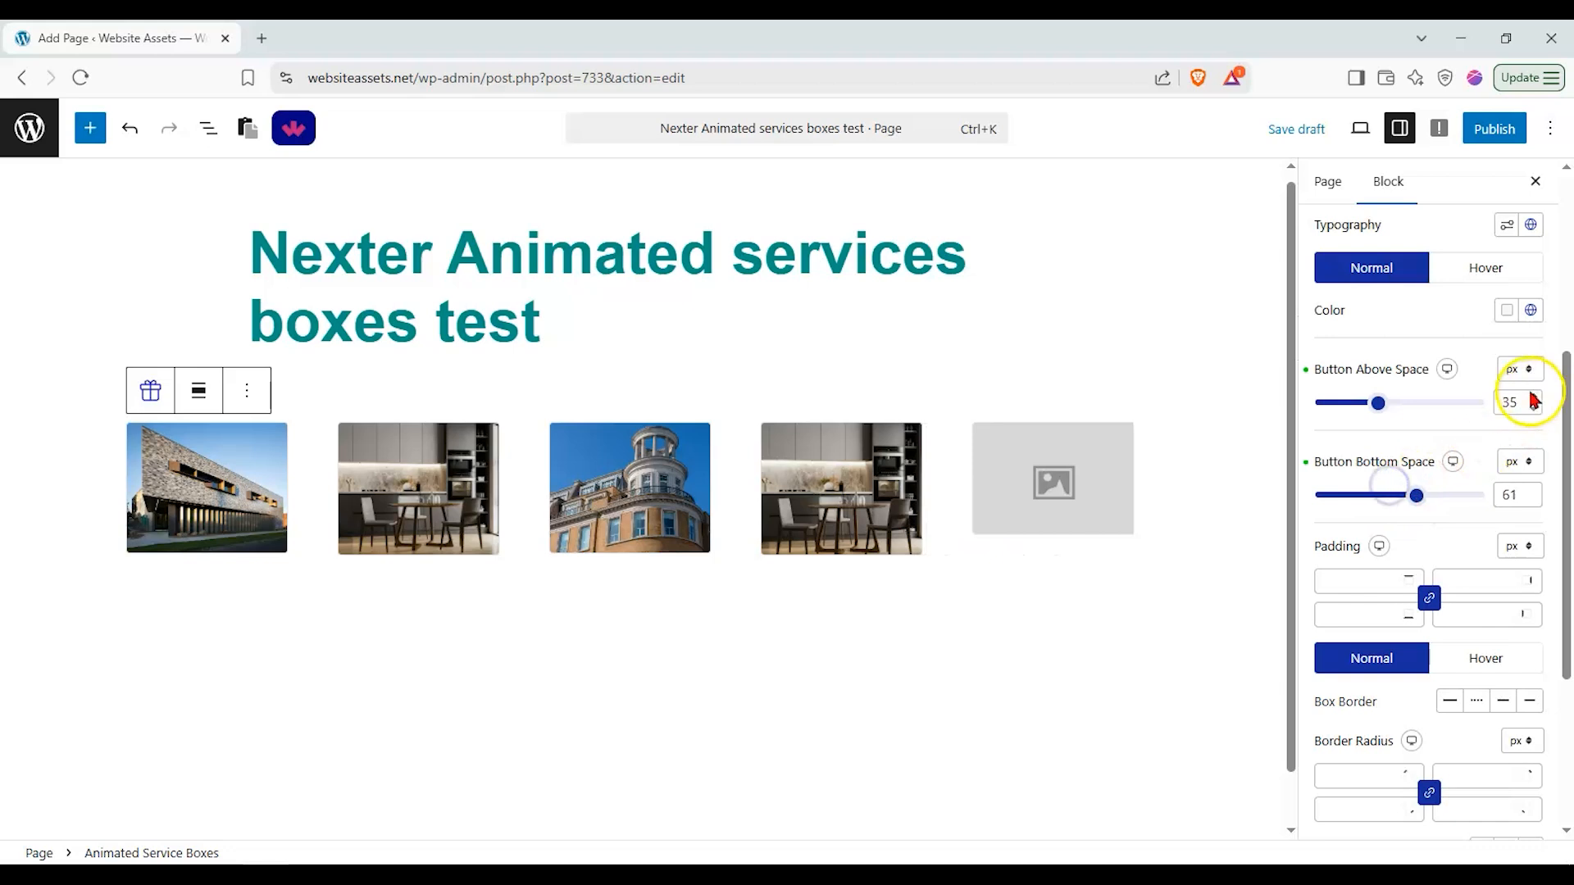
type("0")
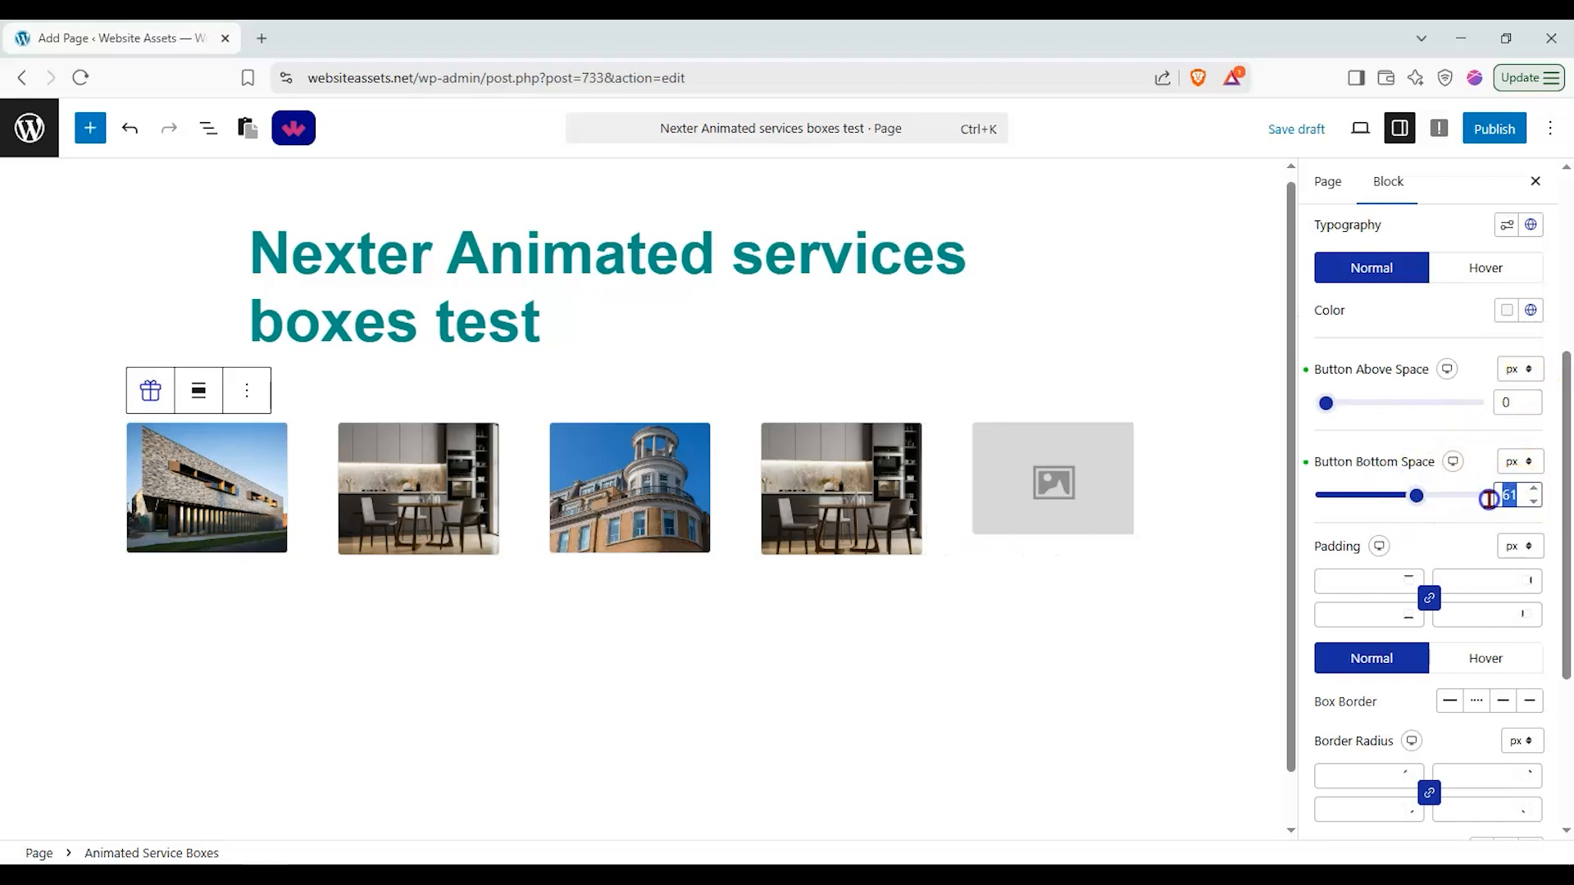
type("0")
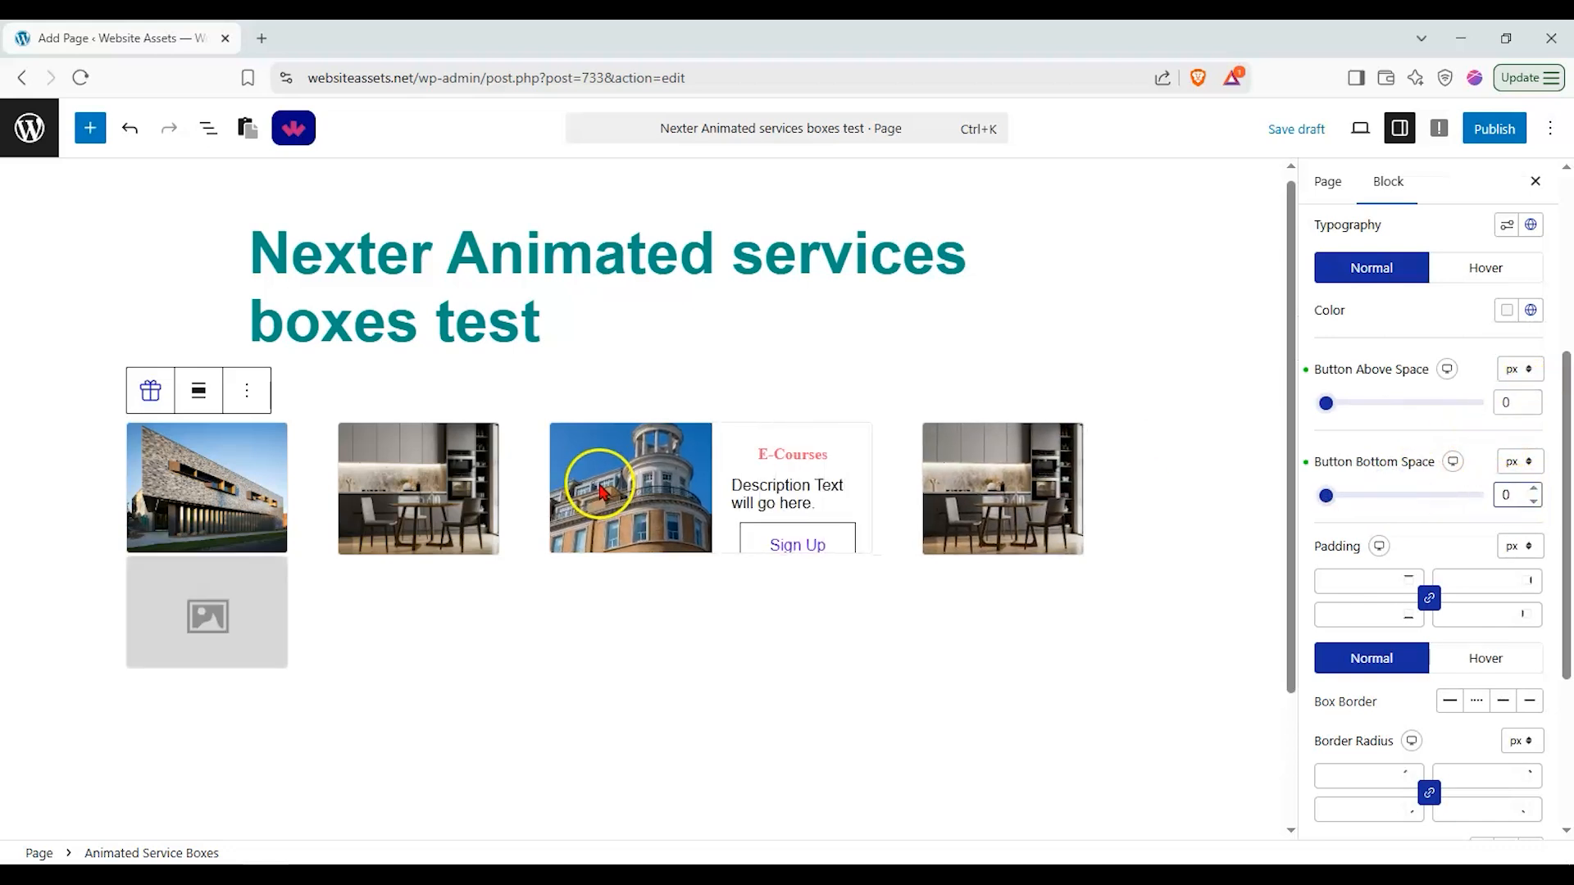
left_click(1413, 417)
Step: Set the content background box border style to dashed
scroll(1424, 505, "down", 4)
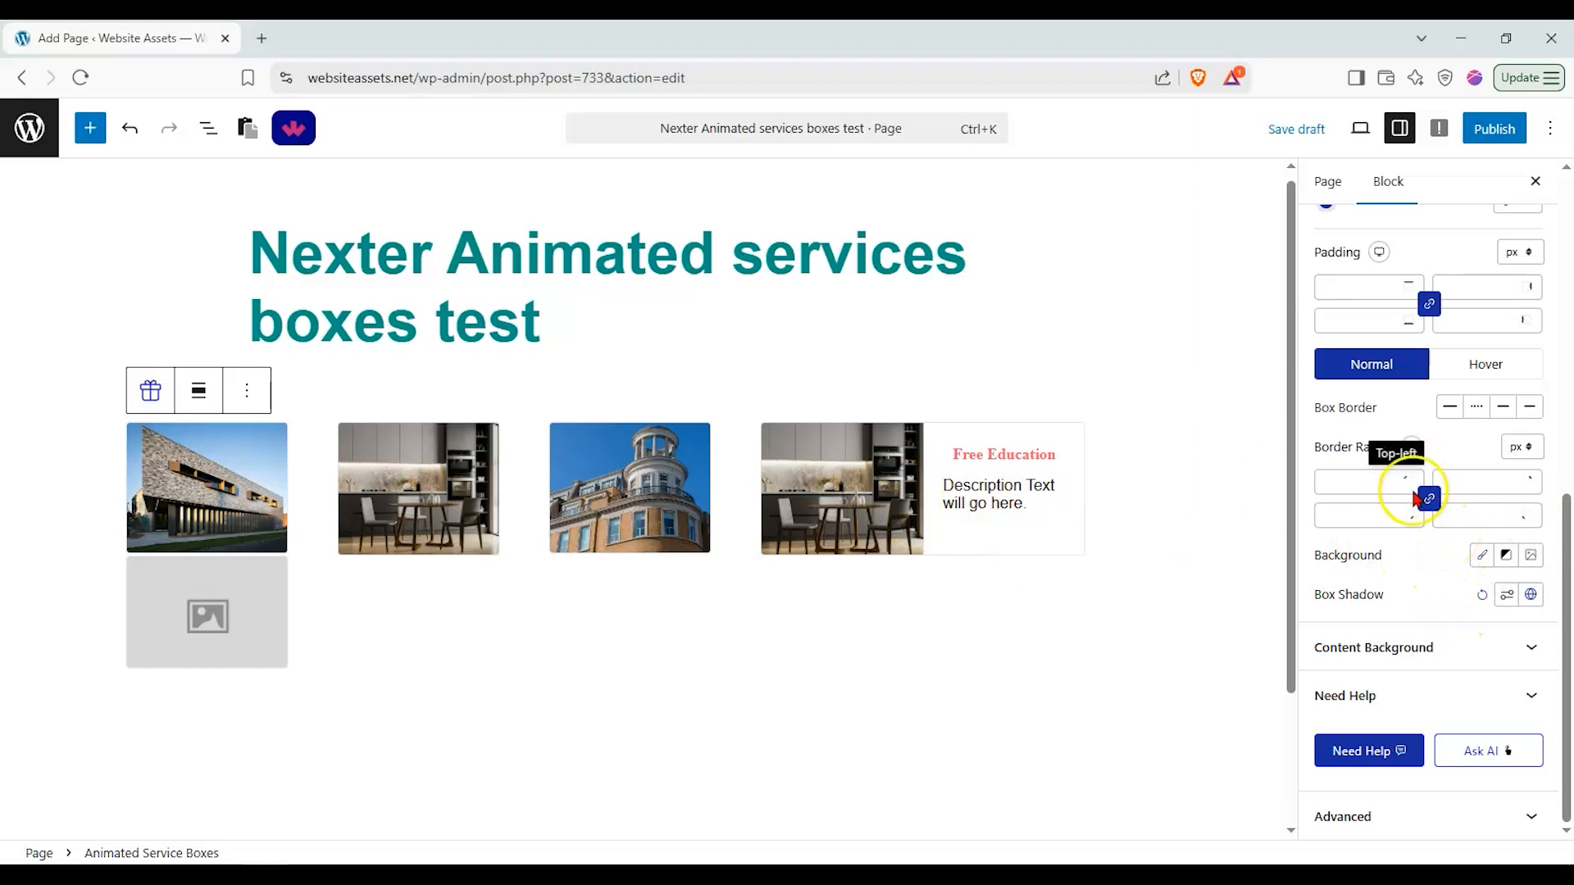
left_click(1435, 648)
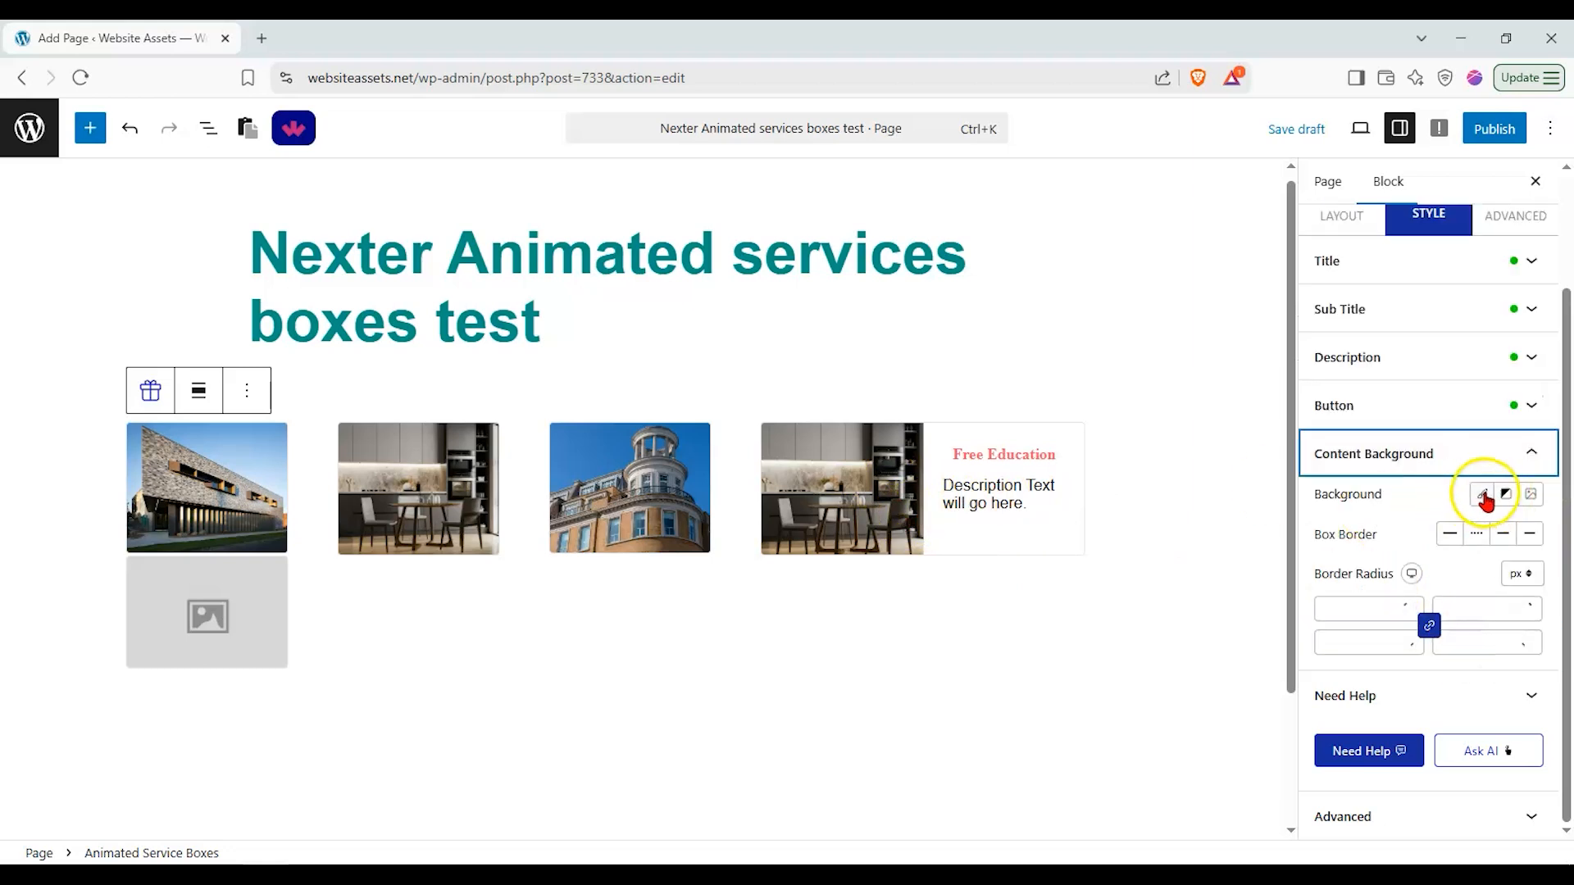
left_click(1450, 534)
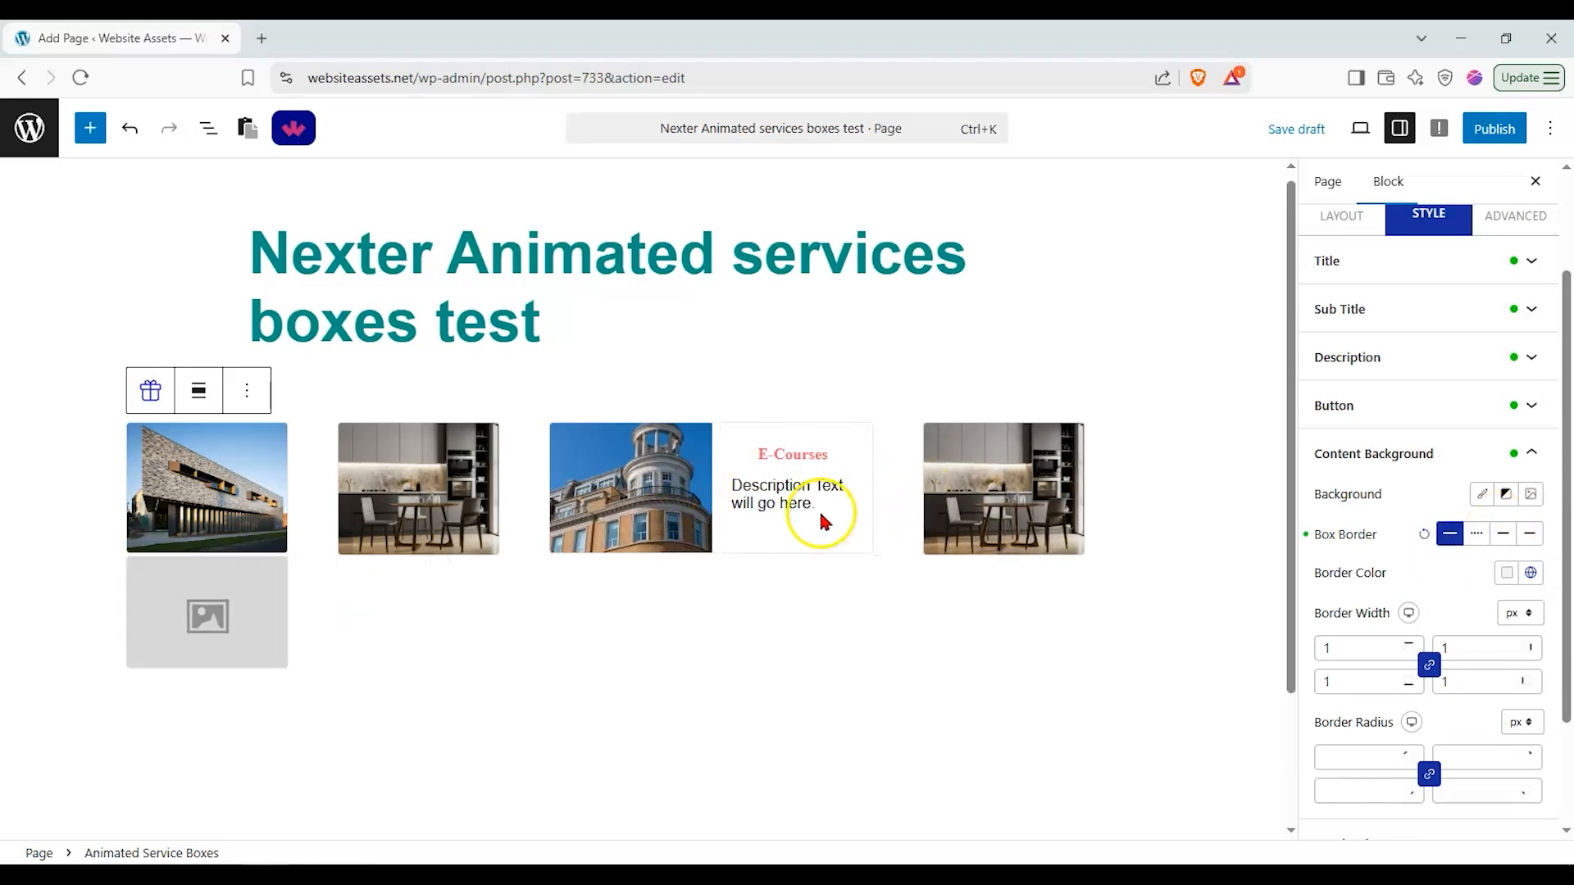
left_click(1476, 534)
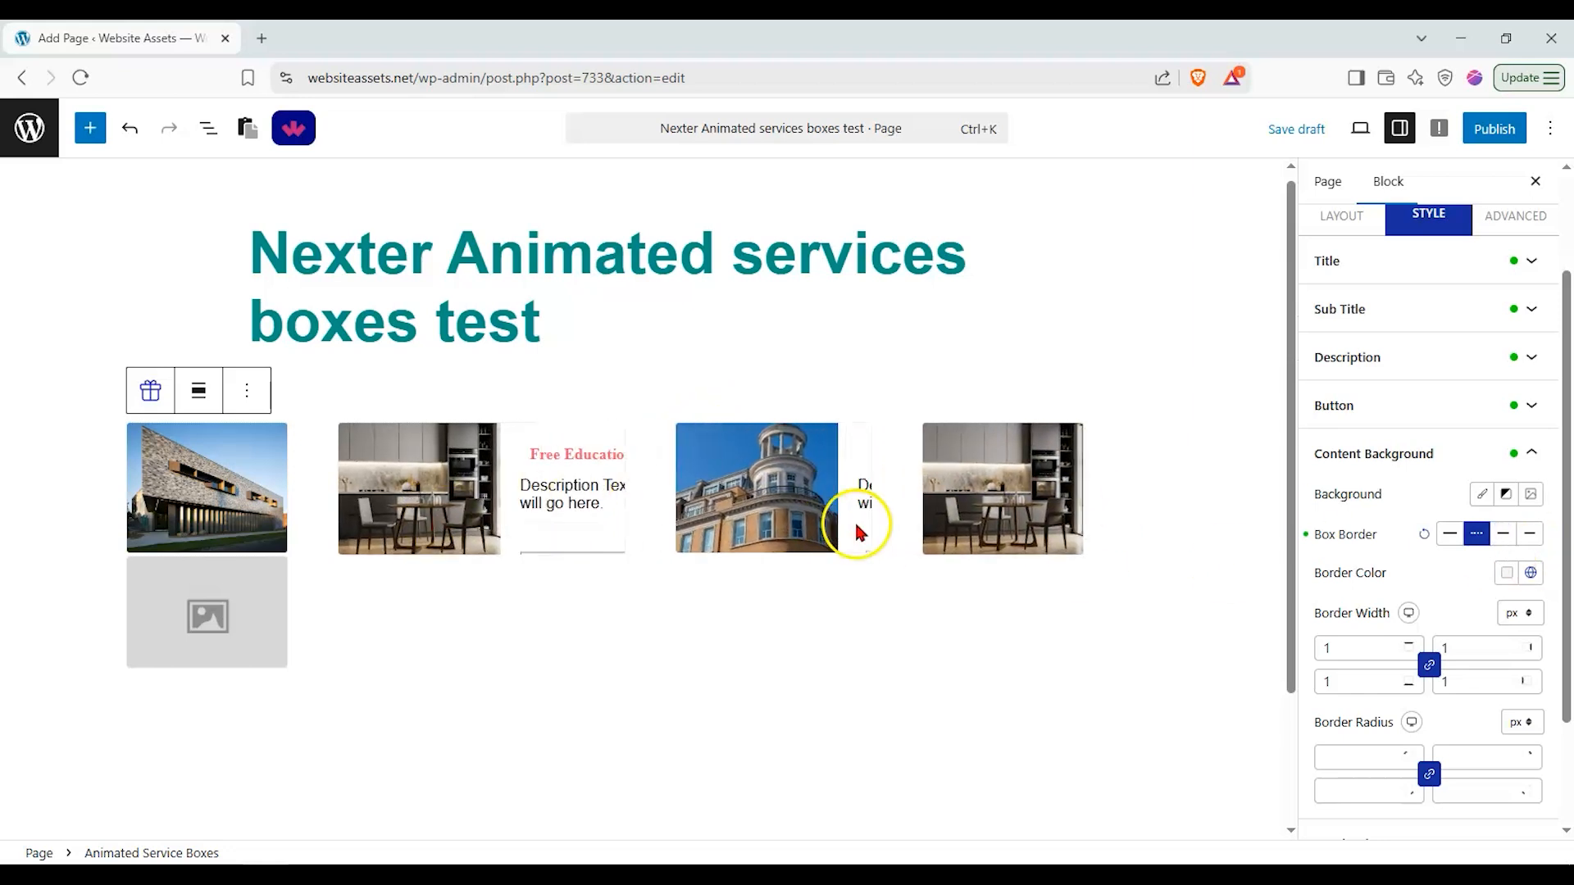
scroll(1443, 574, "down", 2)
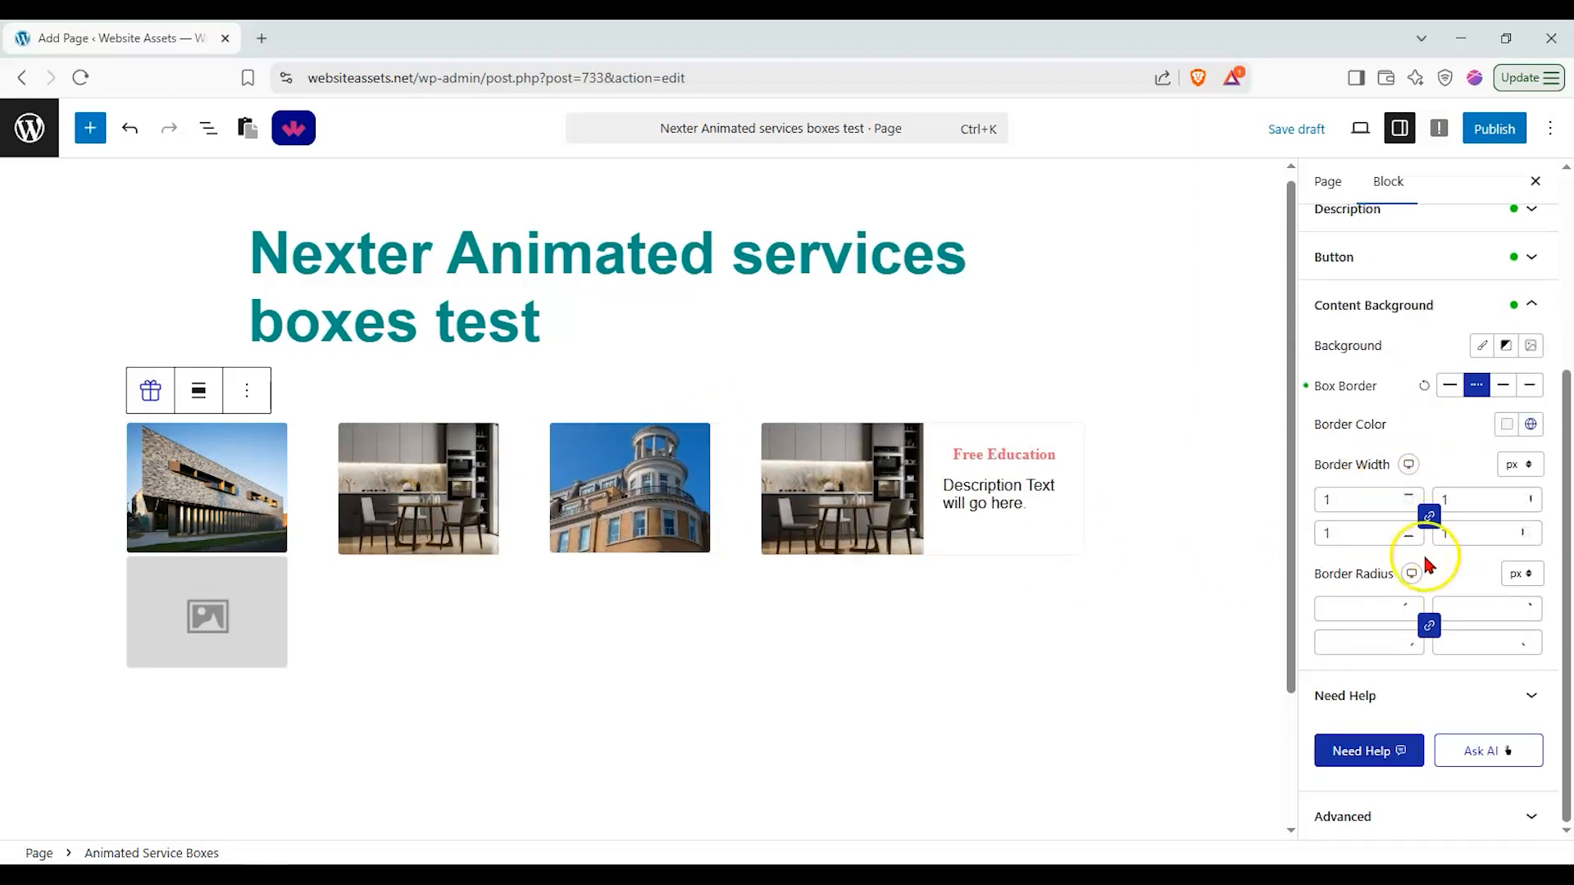
scroll(1468, 692, "up", 5)
Step: Examine the block's Advanced settings sections such as Position and Responsive
left_click(1515, 359)
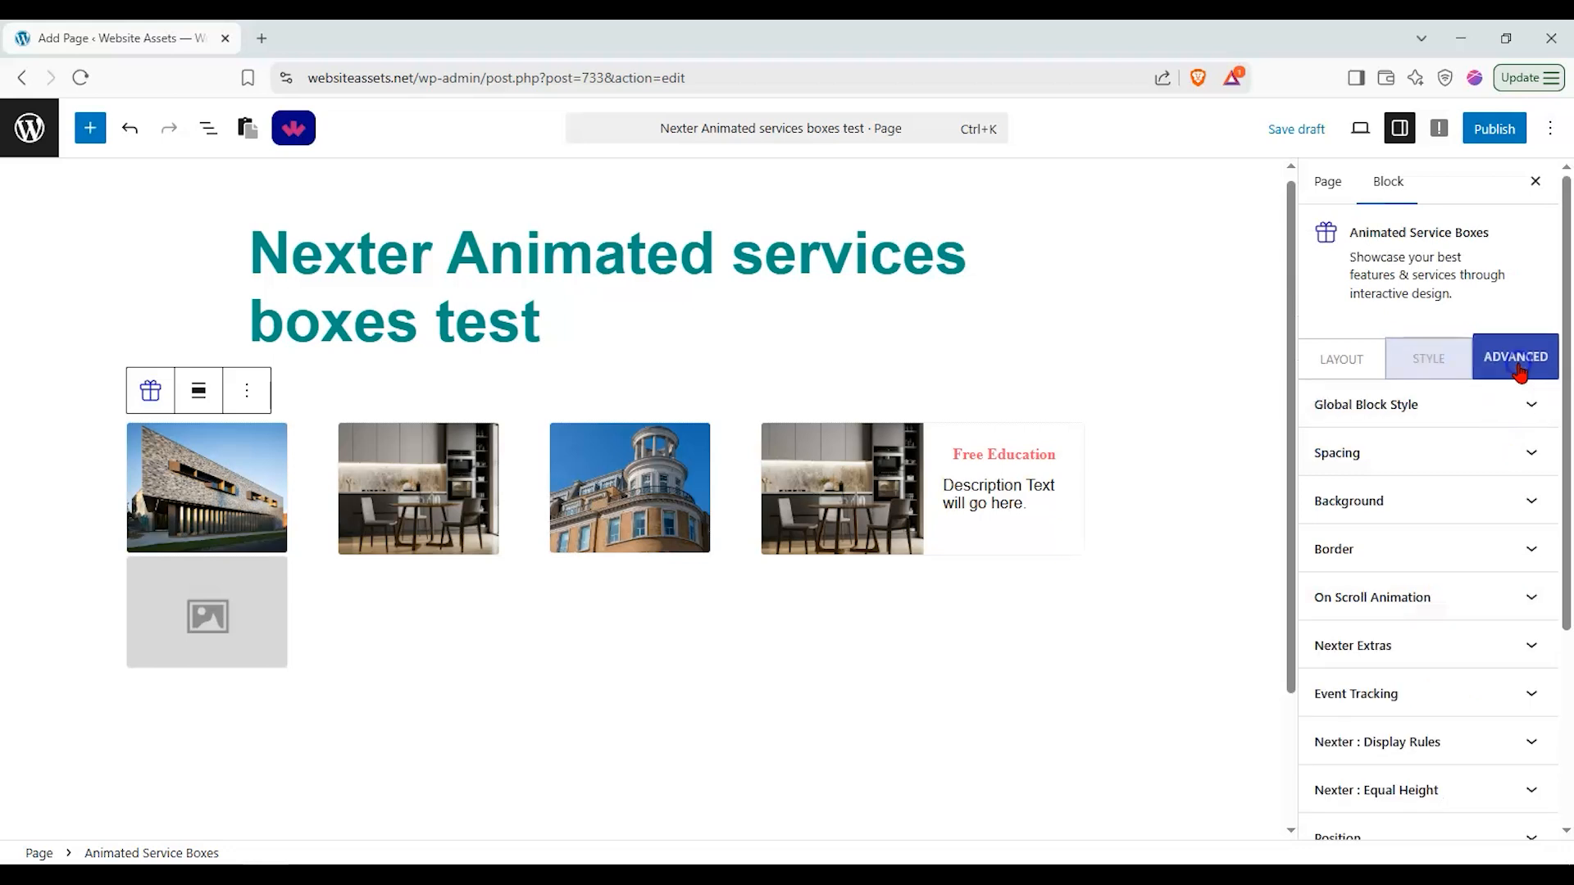
scroll(1472, 777, "down", 1)
left_click(1391, 789)
left_click(1394, 739)
scroll(1440, 520, "down", 2)
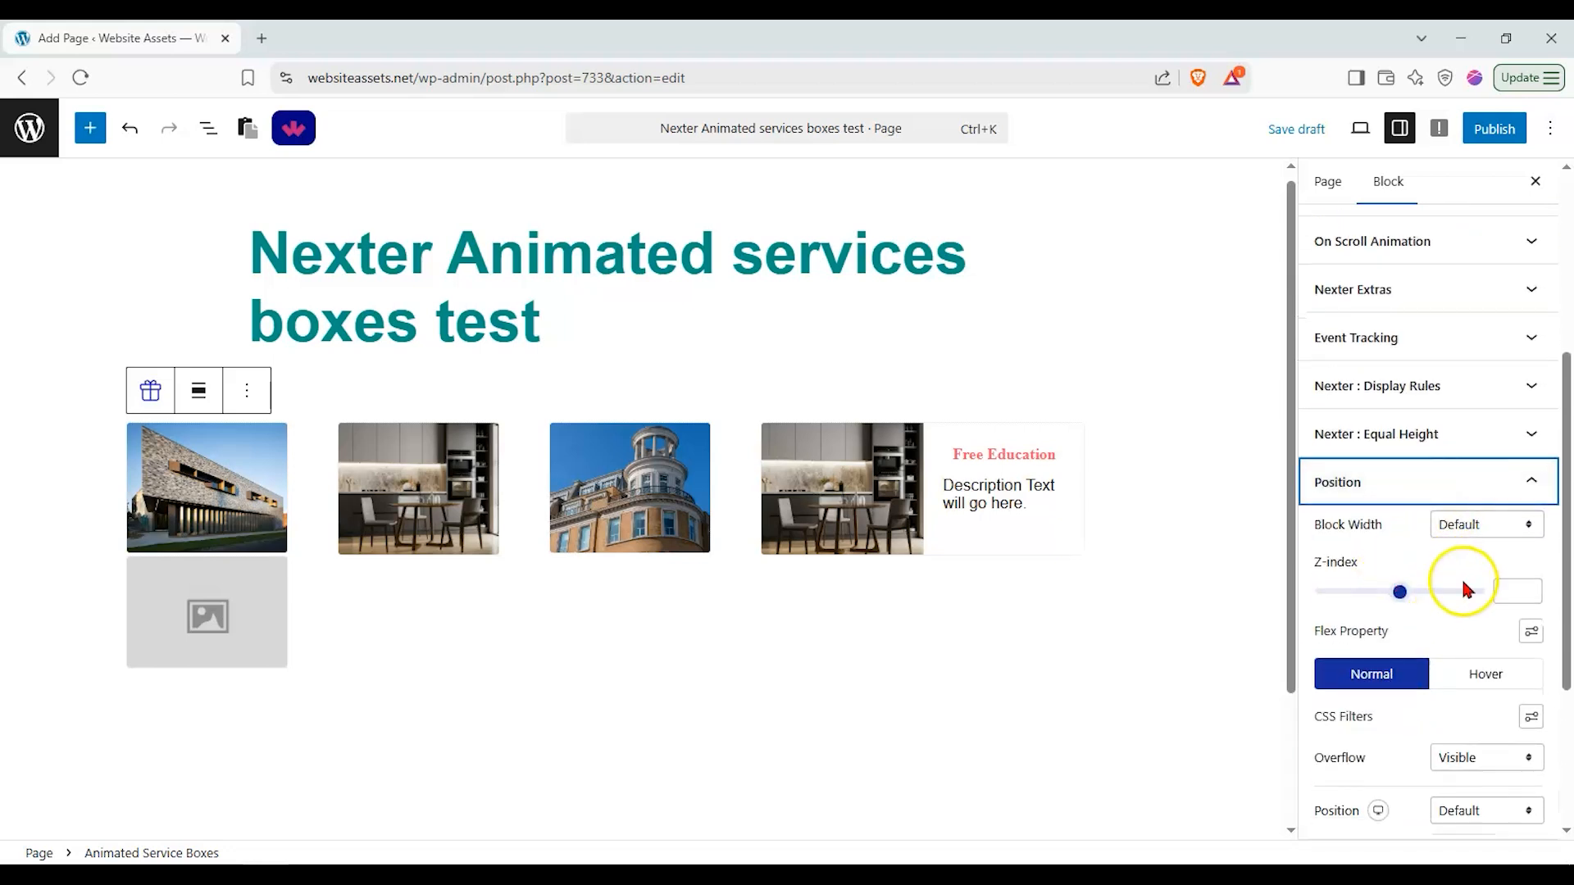
scroll(1466, 588, "down", 1)
scroll(1468, 606, "down", 2)
left_click(1467, 599)
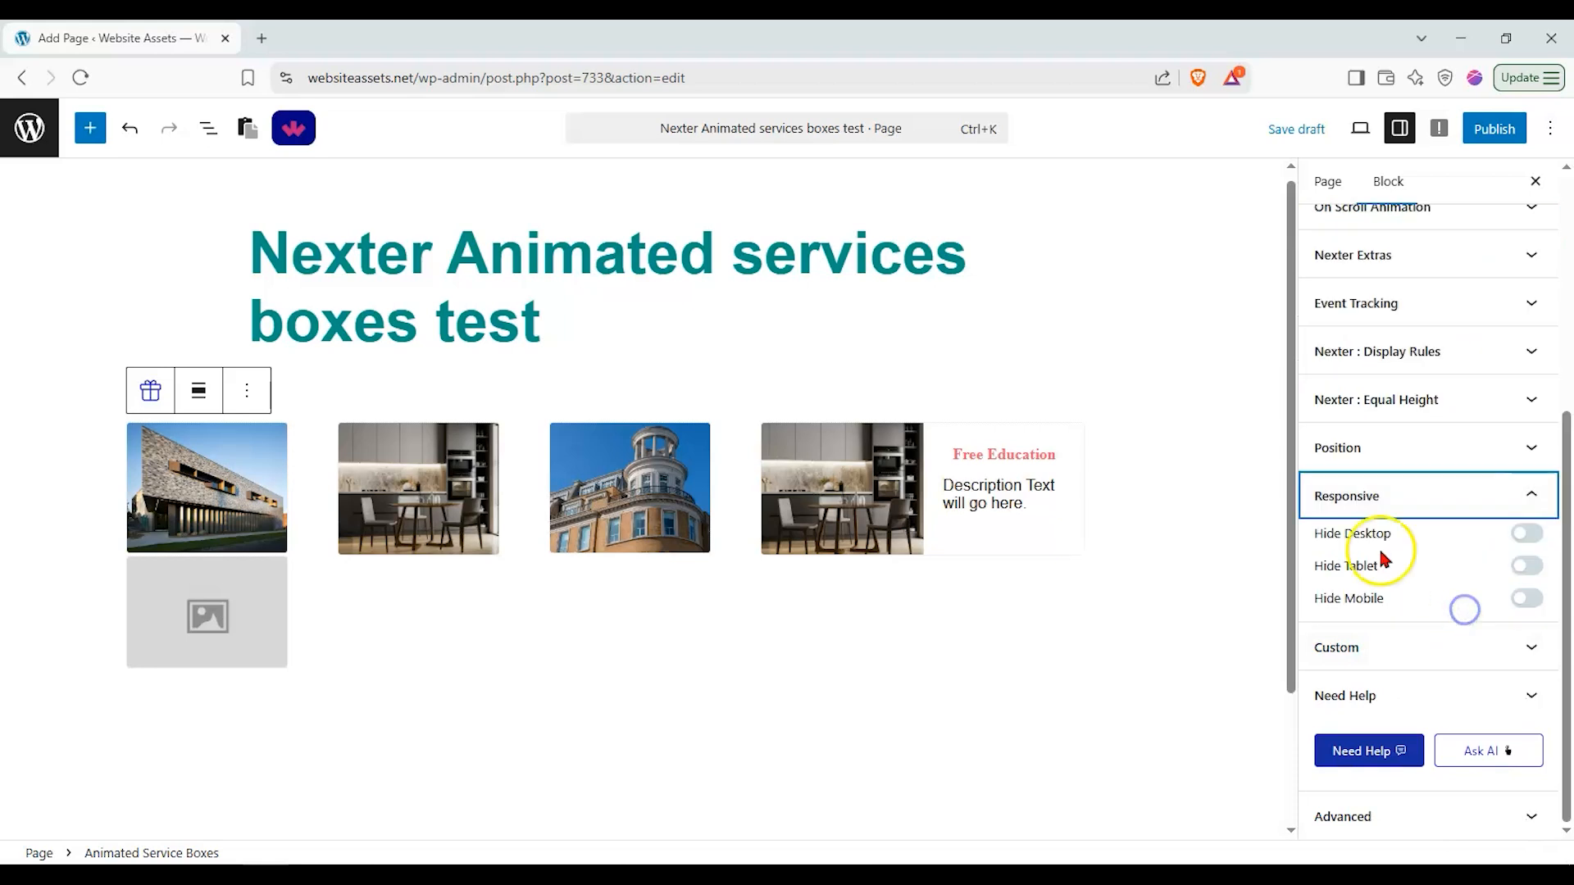
scroll(1402, 586, "up", 5)
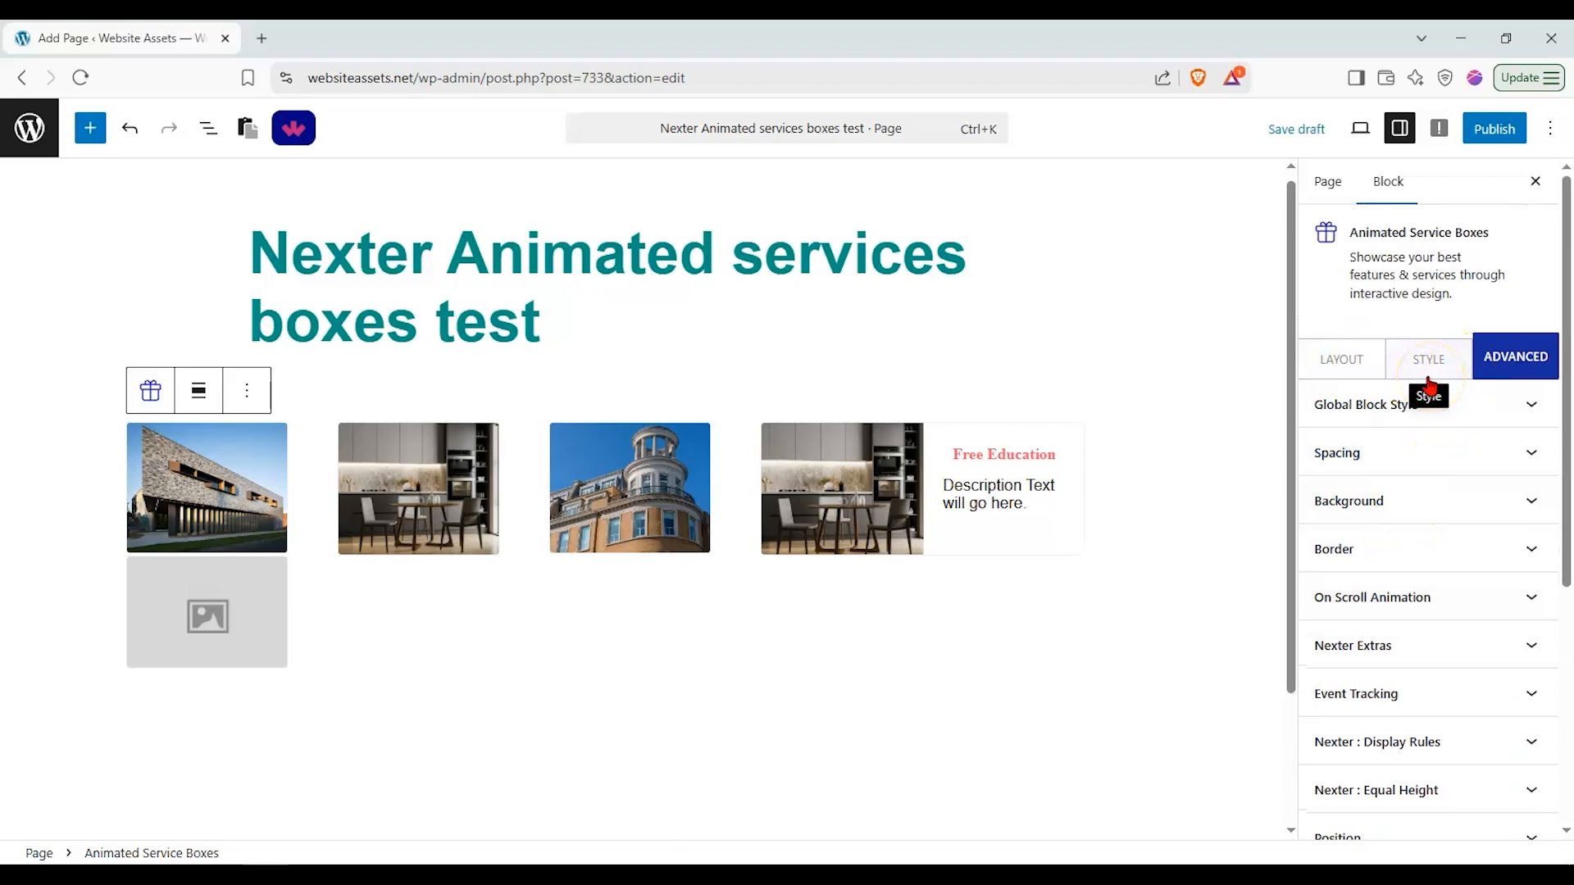
left_click(1428, 381)
left_click(1380, 376)
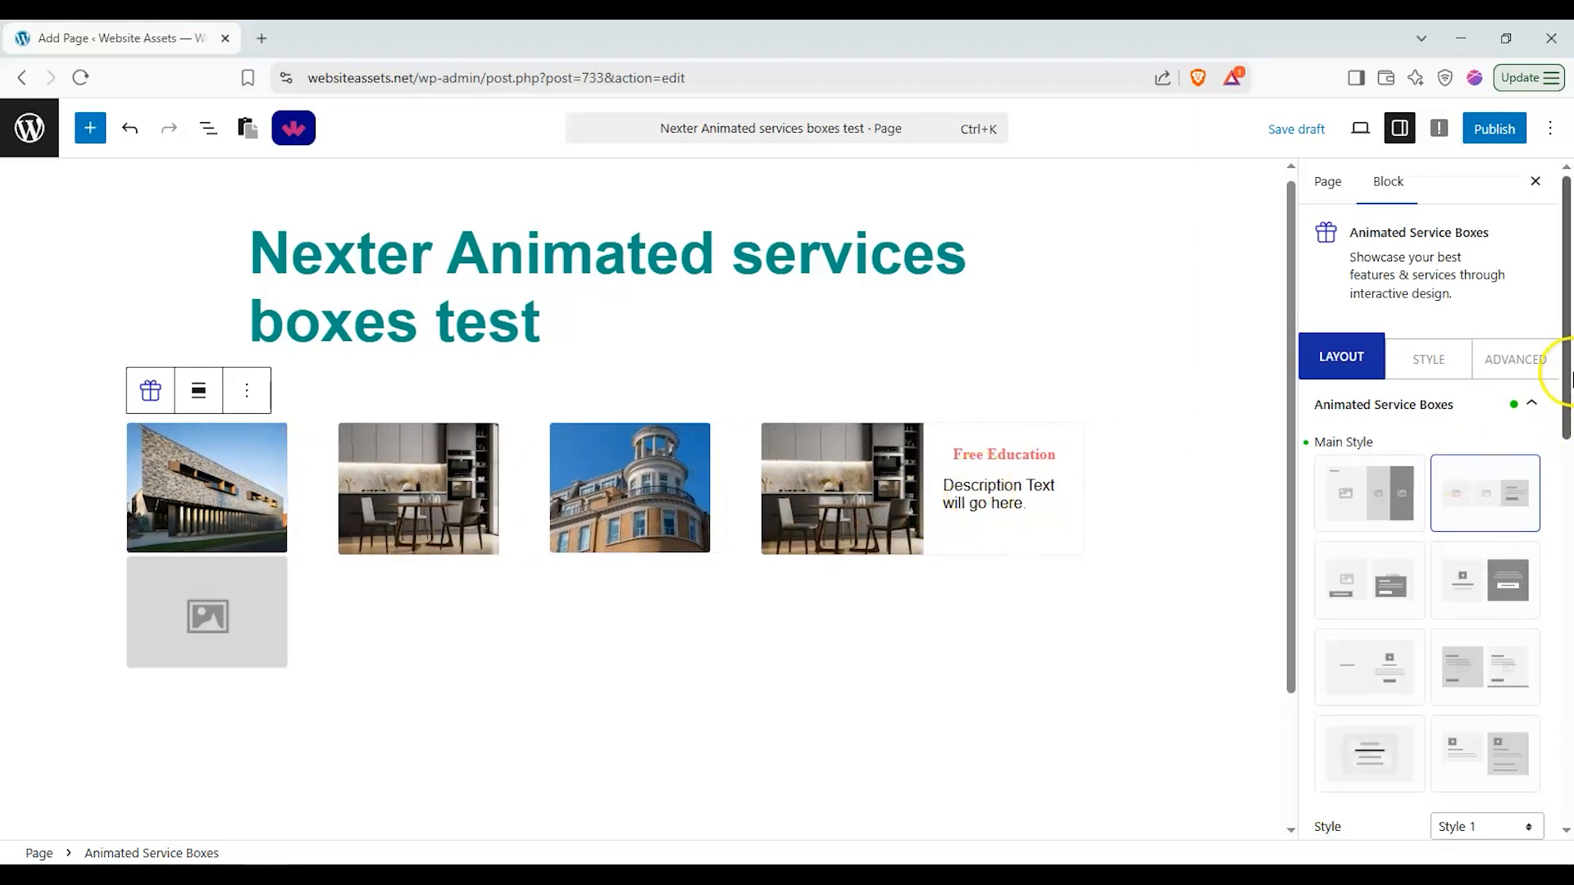
Step: Look through the Dynamic Field options for the Tutorials service box
left_click_drag(1565, 377, 1532, 701)
left_click(1396, 418)
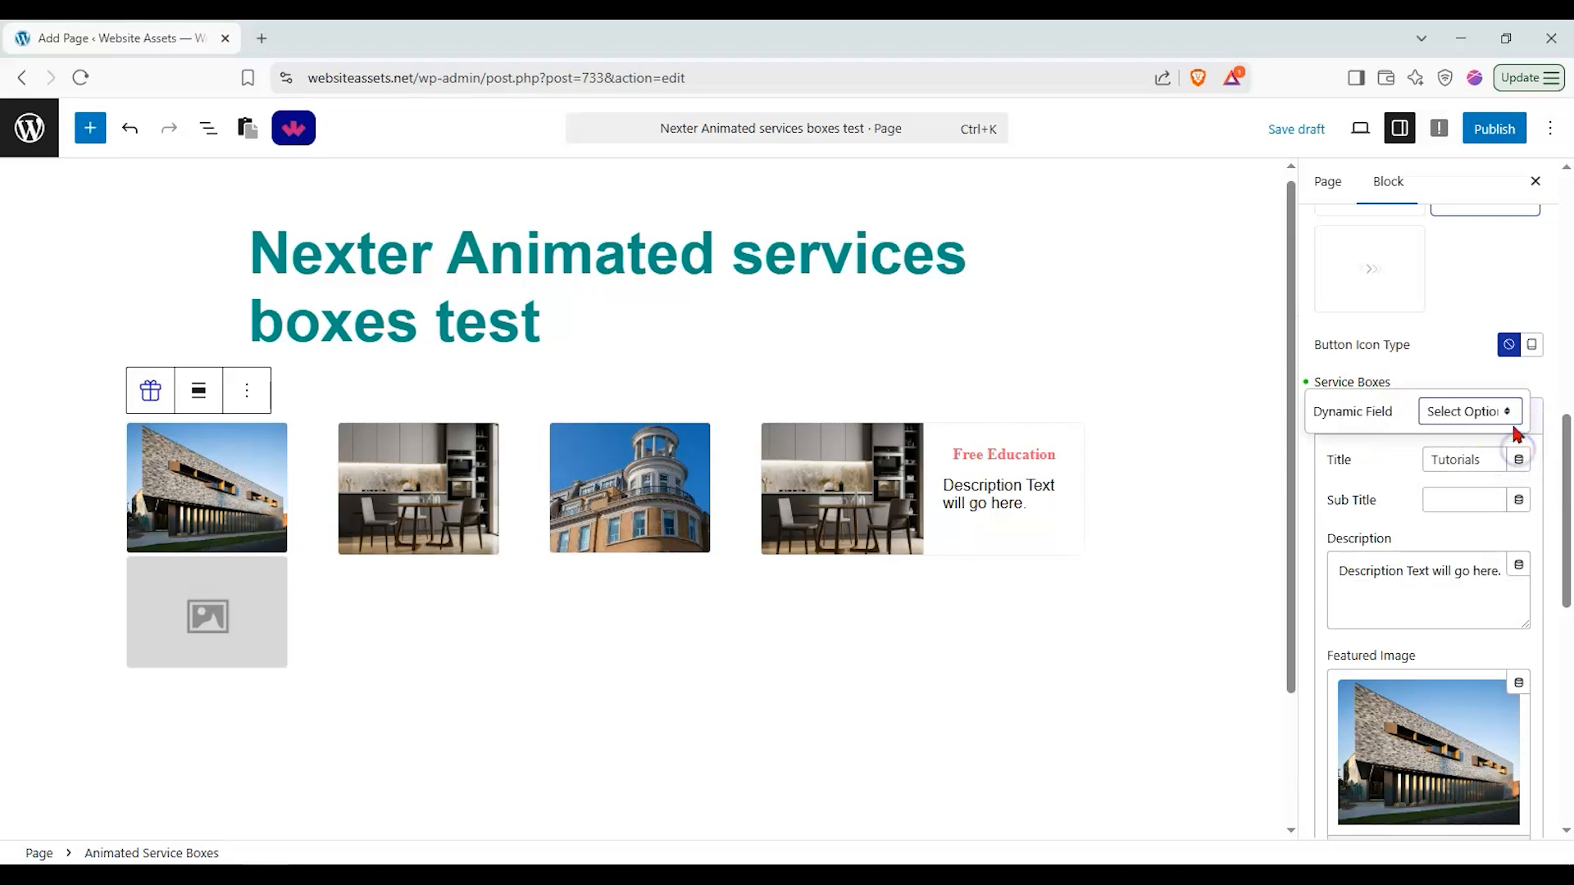
left_click(1504, 412)
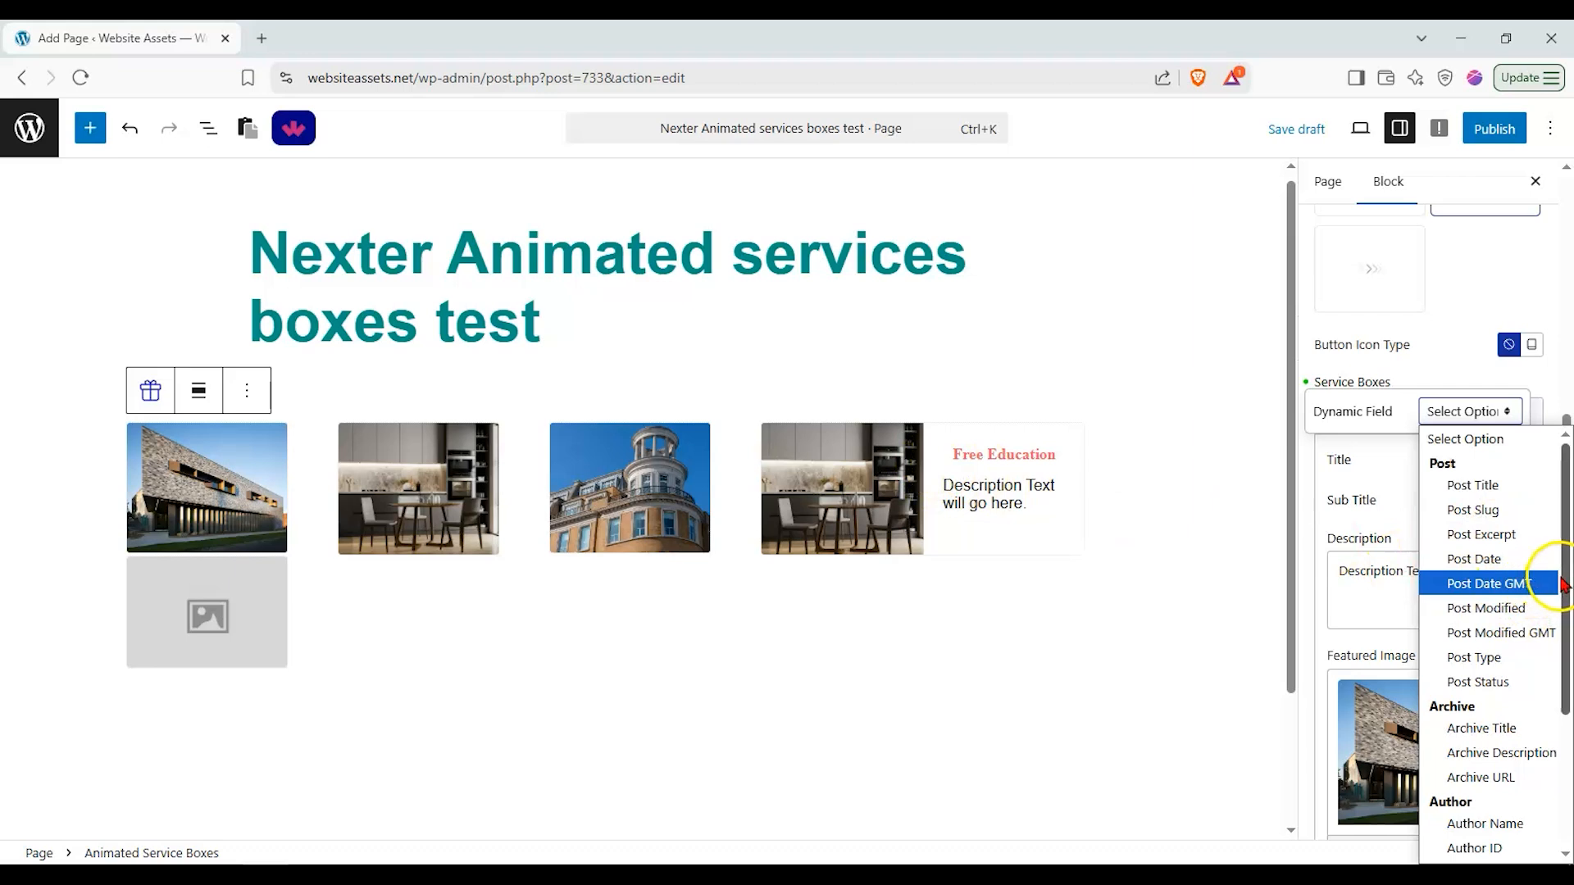
mouse_move(1565, 584)
left_mouse_down()
mouse_move(1555, 696)
mouse_move(1519, 651)
mouse_move(1556, 695)
mouse_move(1553, 566)
left_mouse_up()
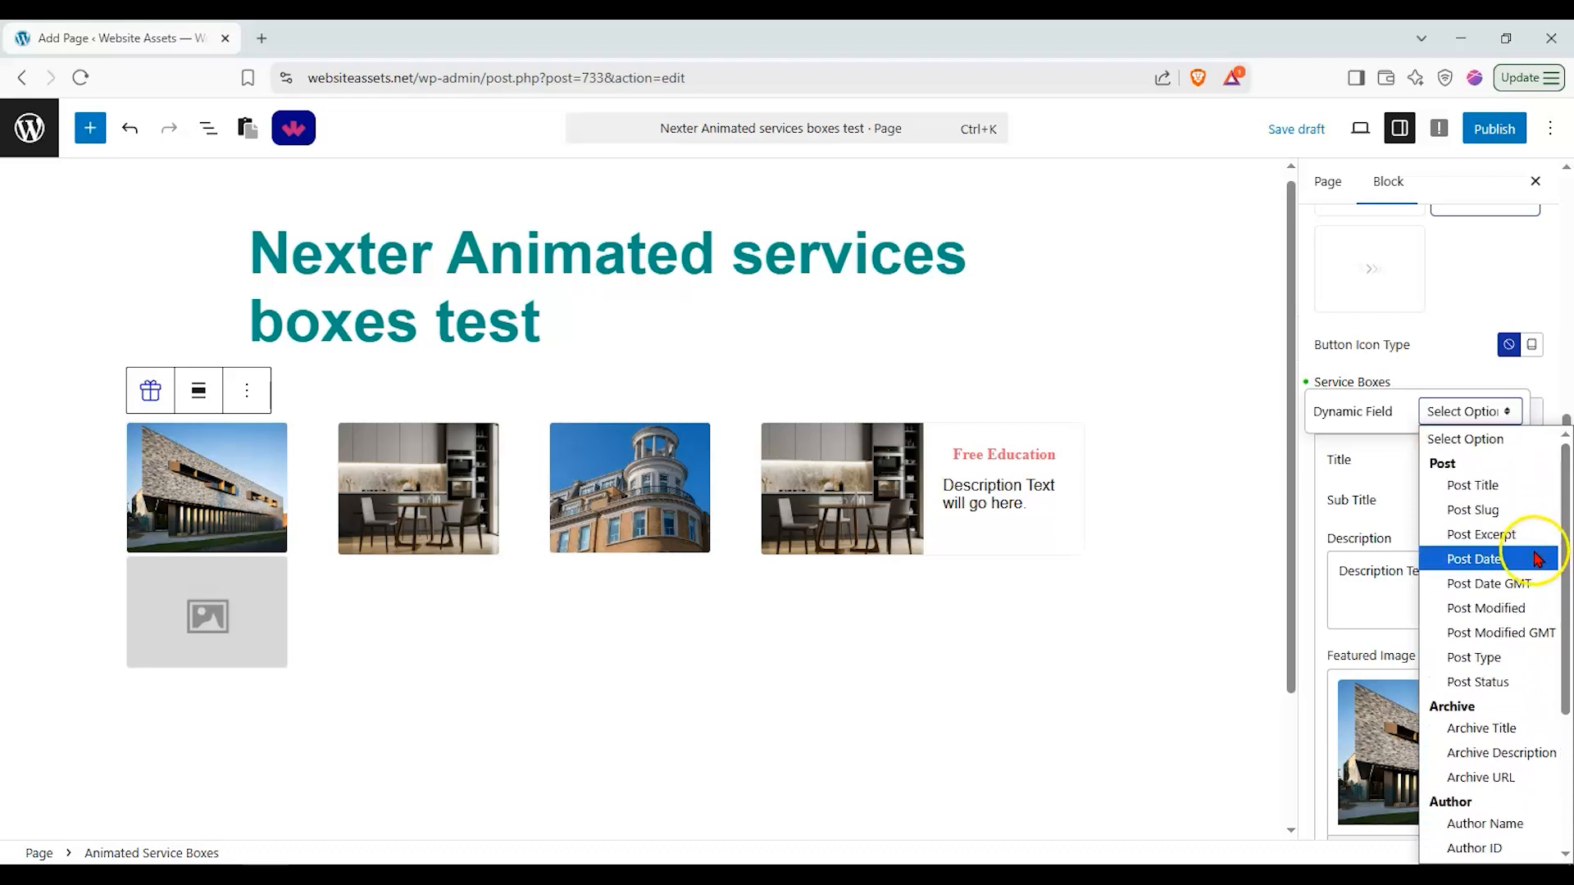
left_click(1353, 453)
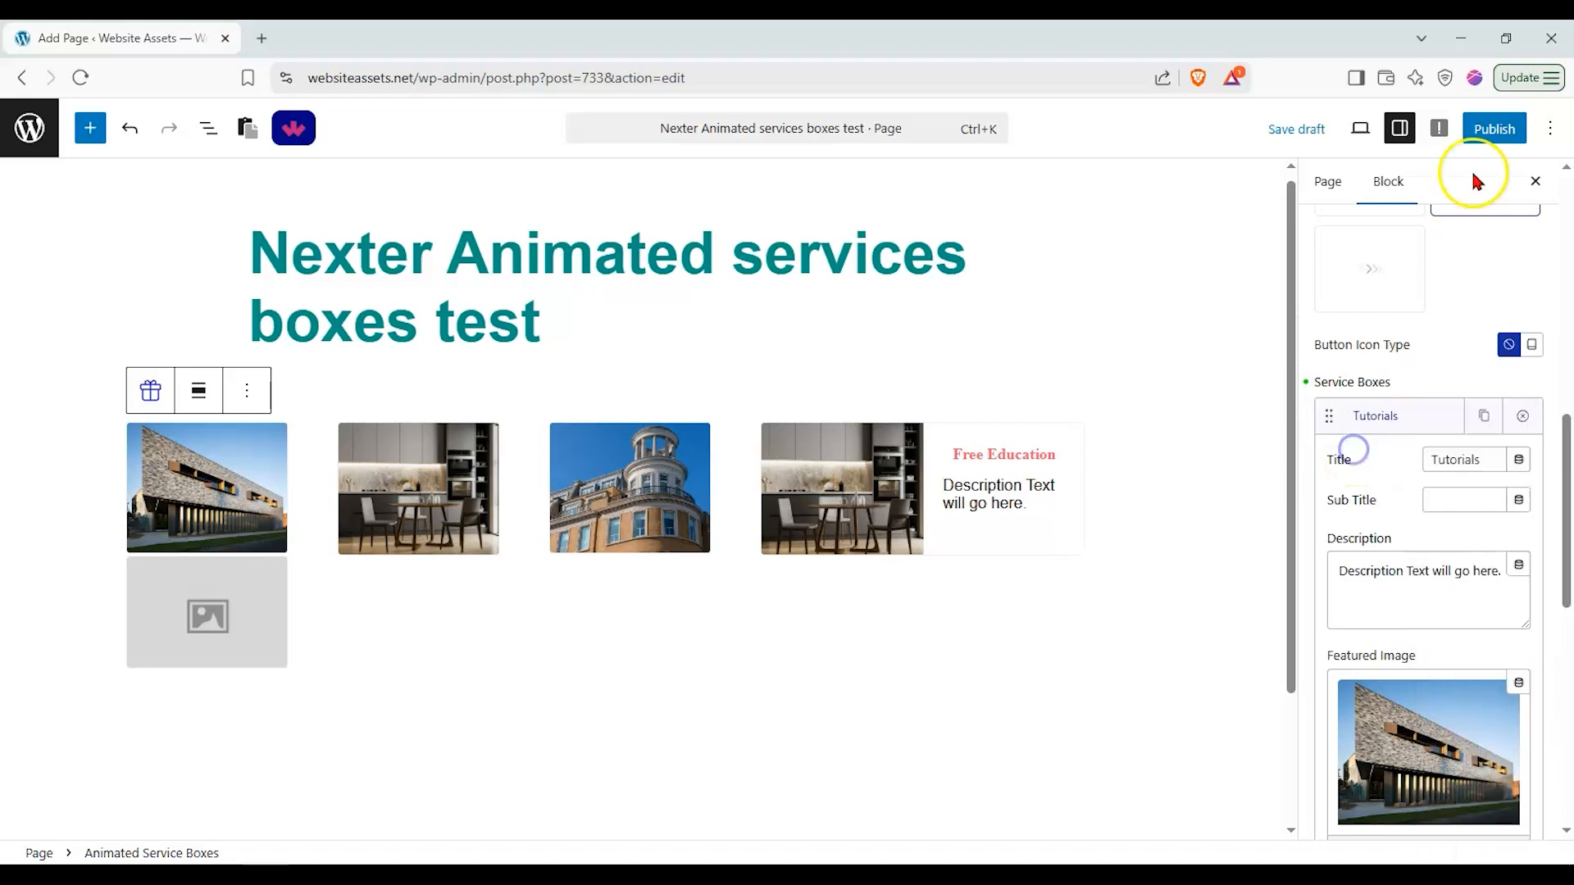
Step: Publish the page and open it to view
left_click(1492, 142)
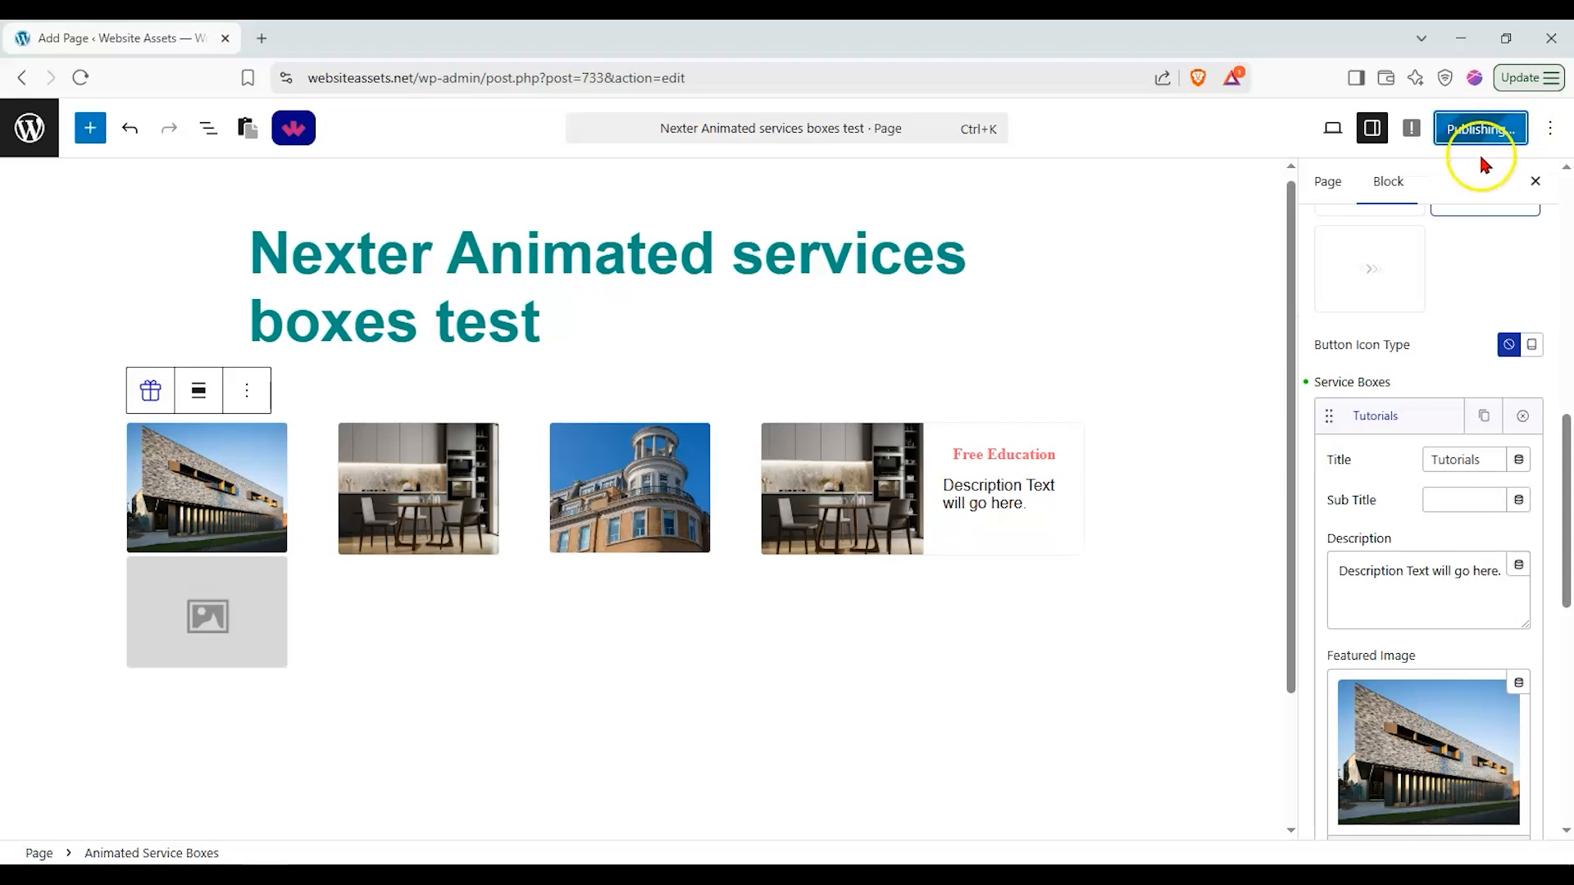
left_click(1315, 128)
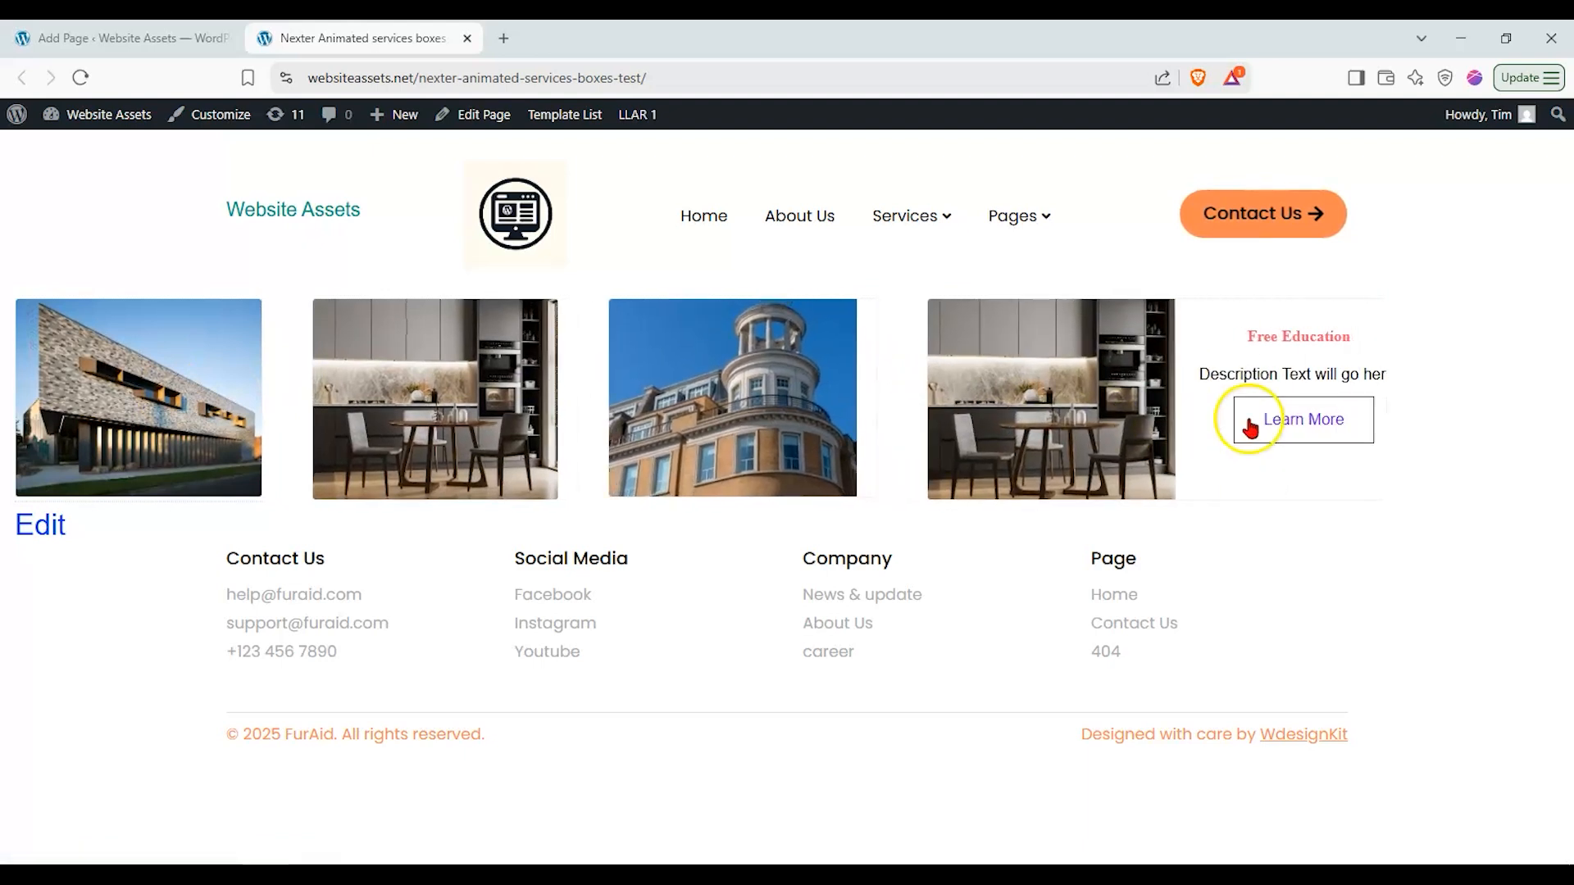
Step: Switch the block's main style to the first layout option and save the page
left_click(77, 39)
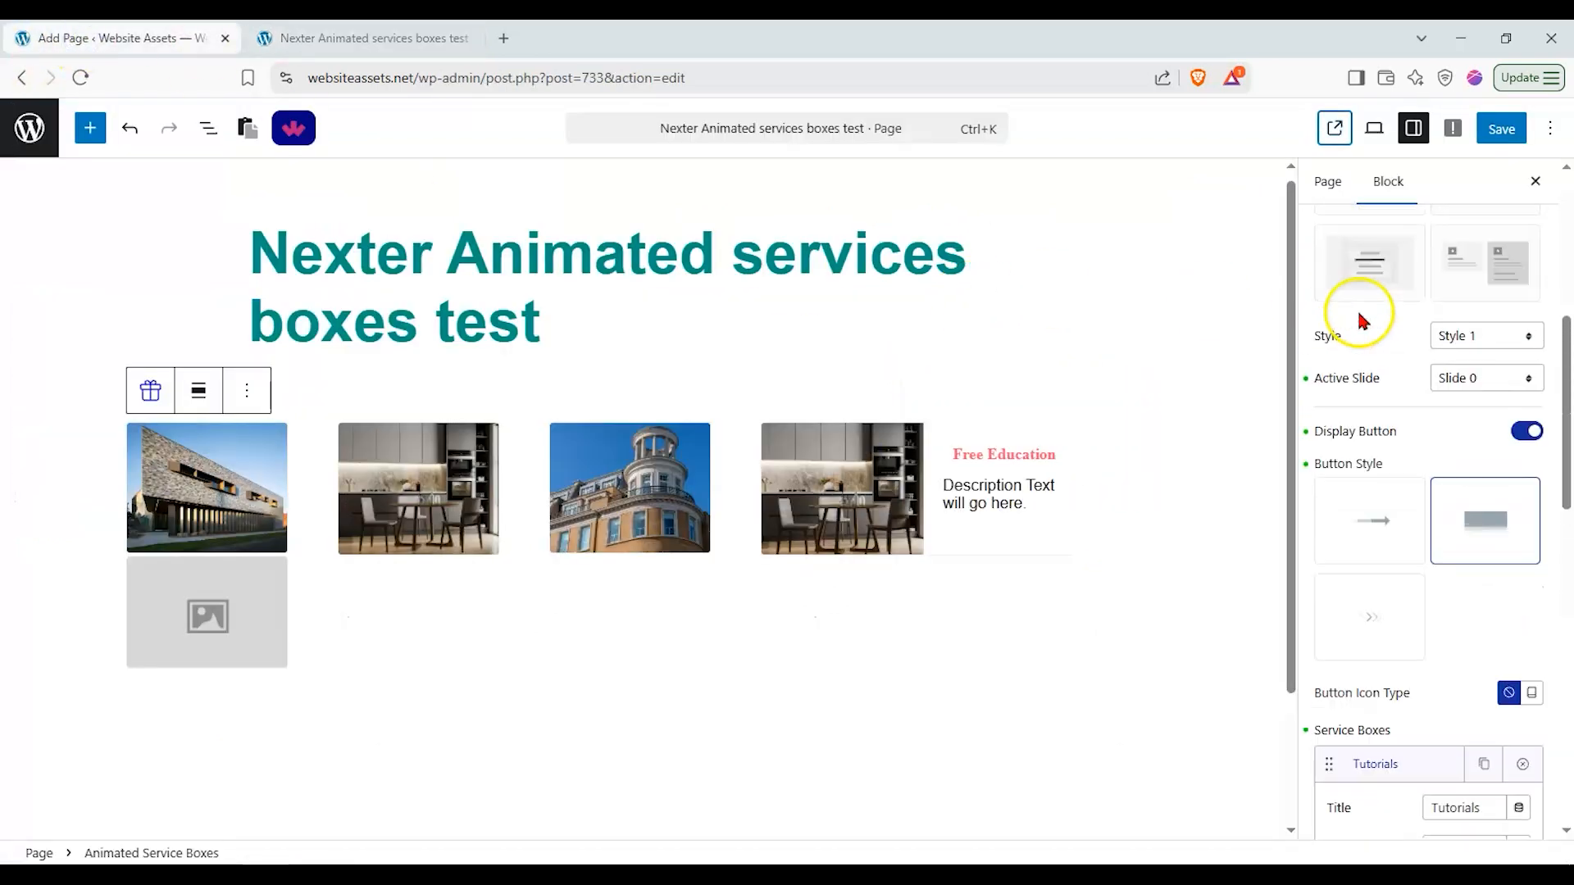
scroll(1359, 320, "up", 6)
left_click(1344, 490)
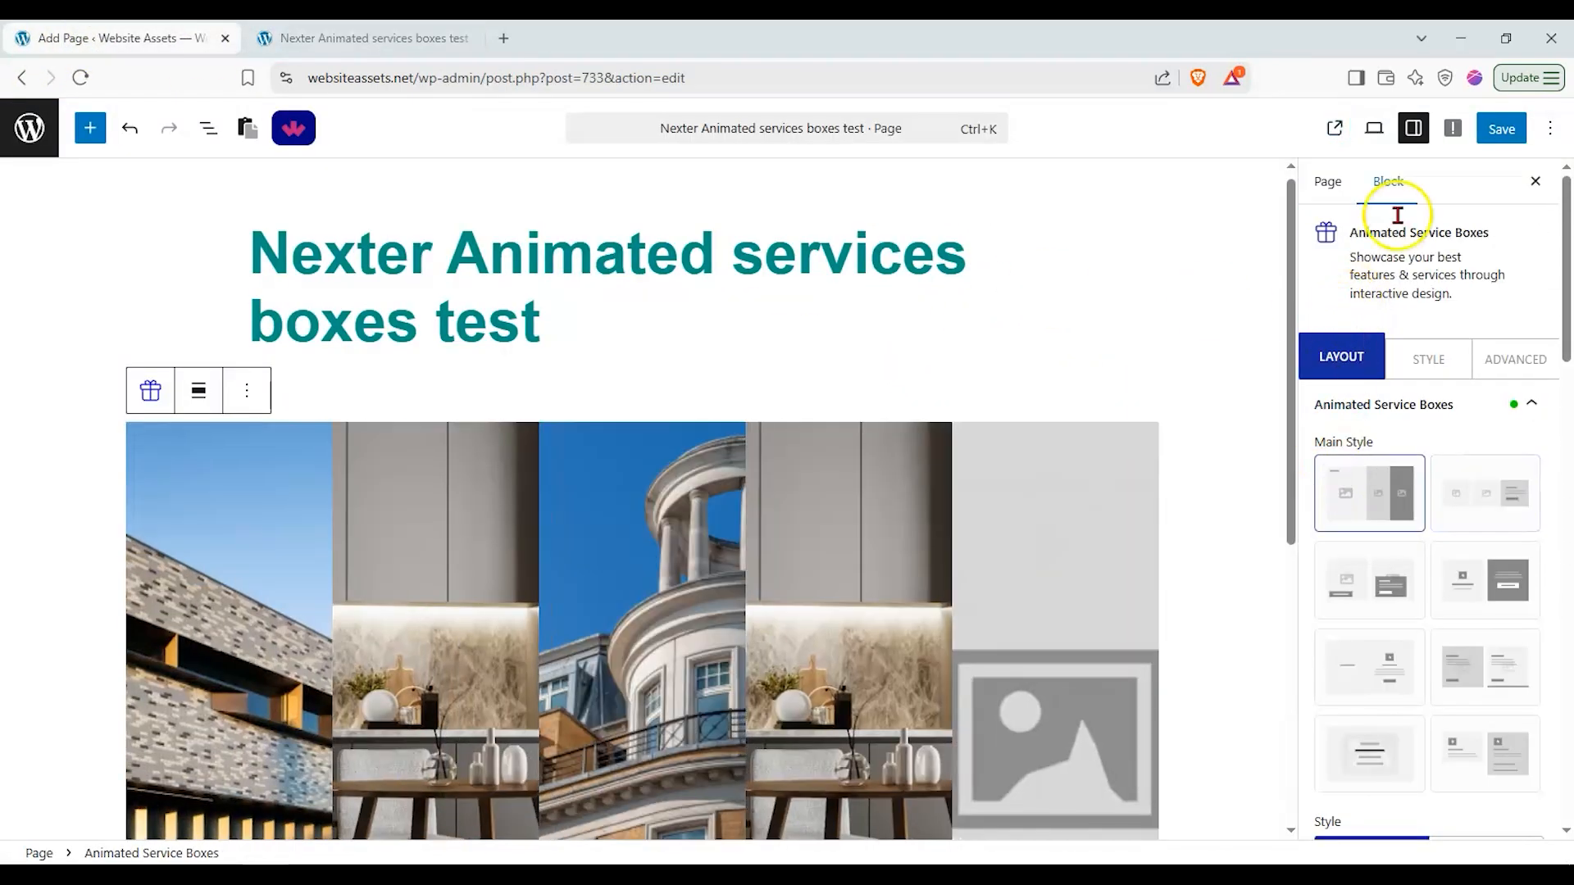
left_click(1505, 134)
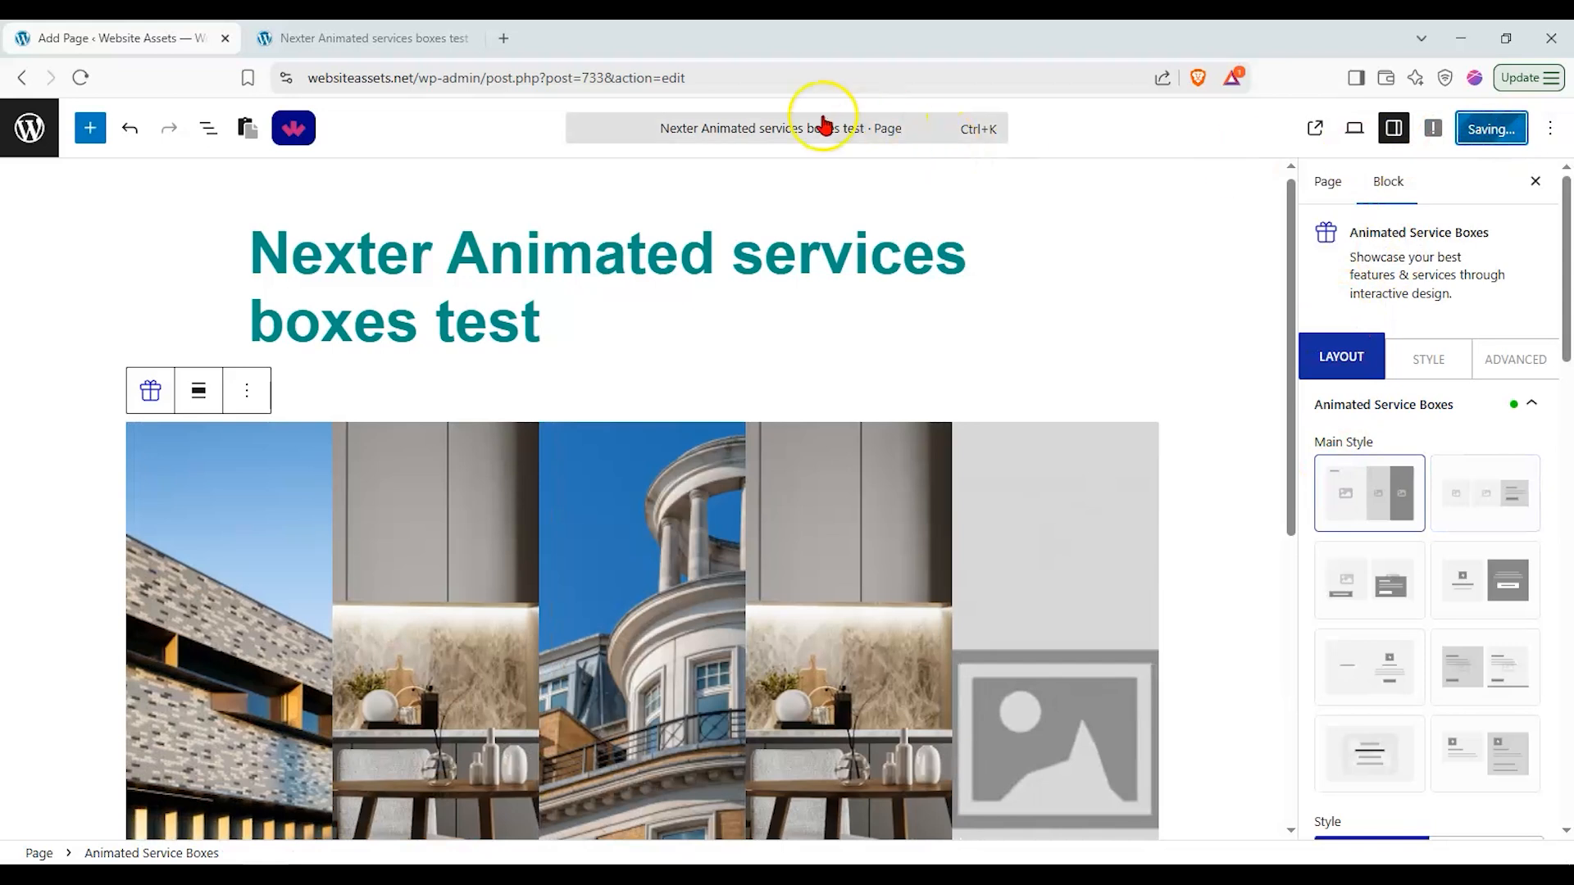
Step: Reload the published page and hover over the service boxes to inspect the animation
left_click(295, 39)
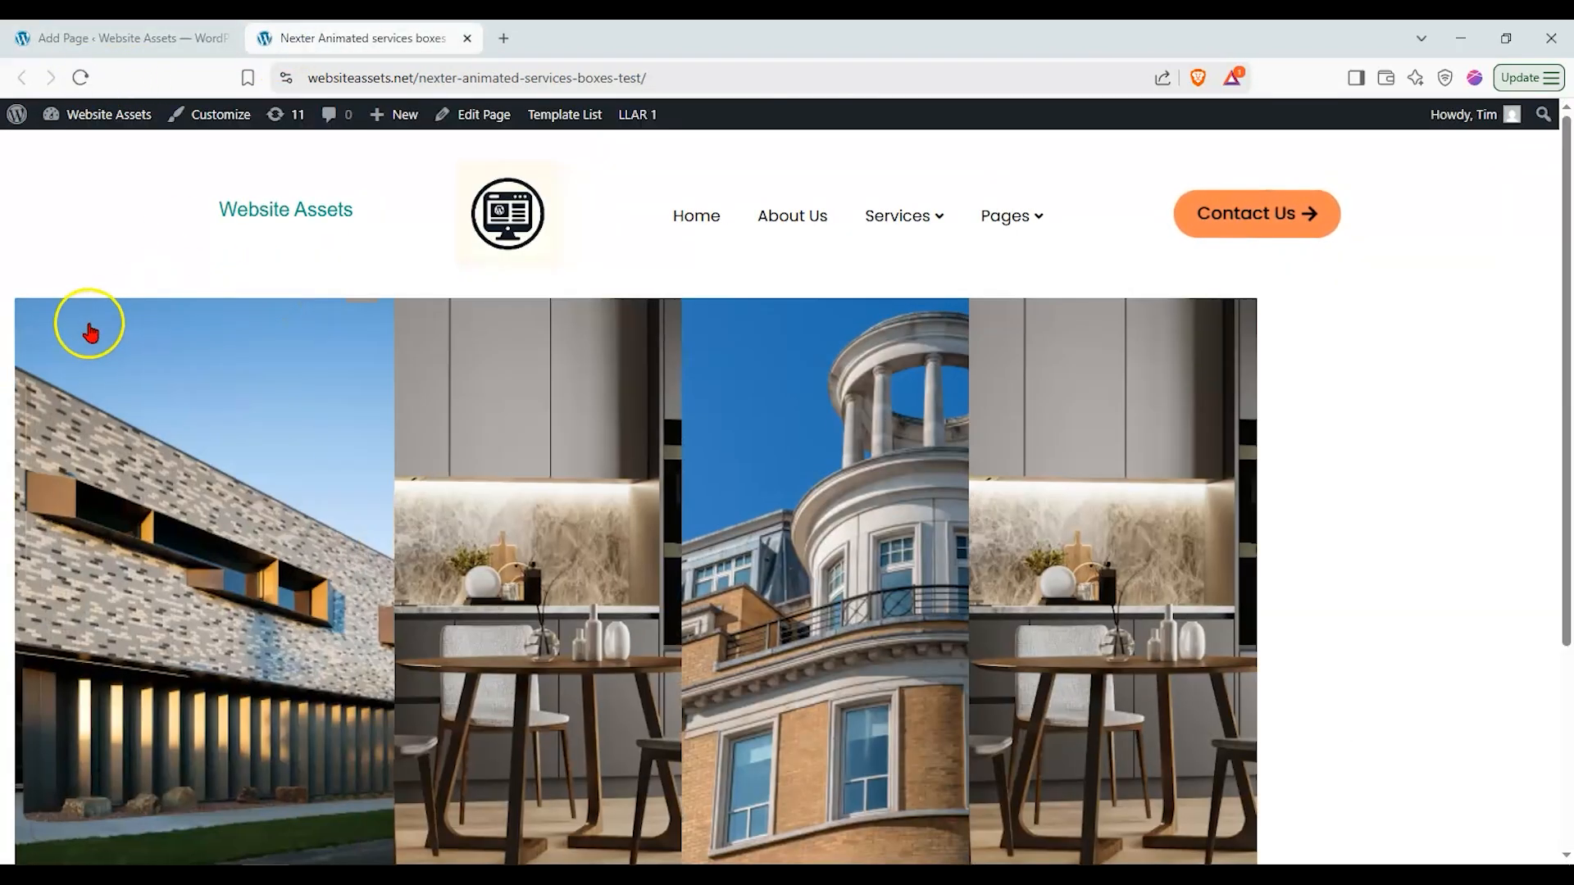
scroll(767, 387, "down", 2)
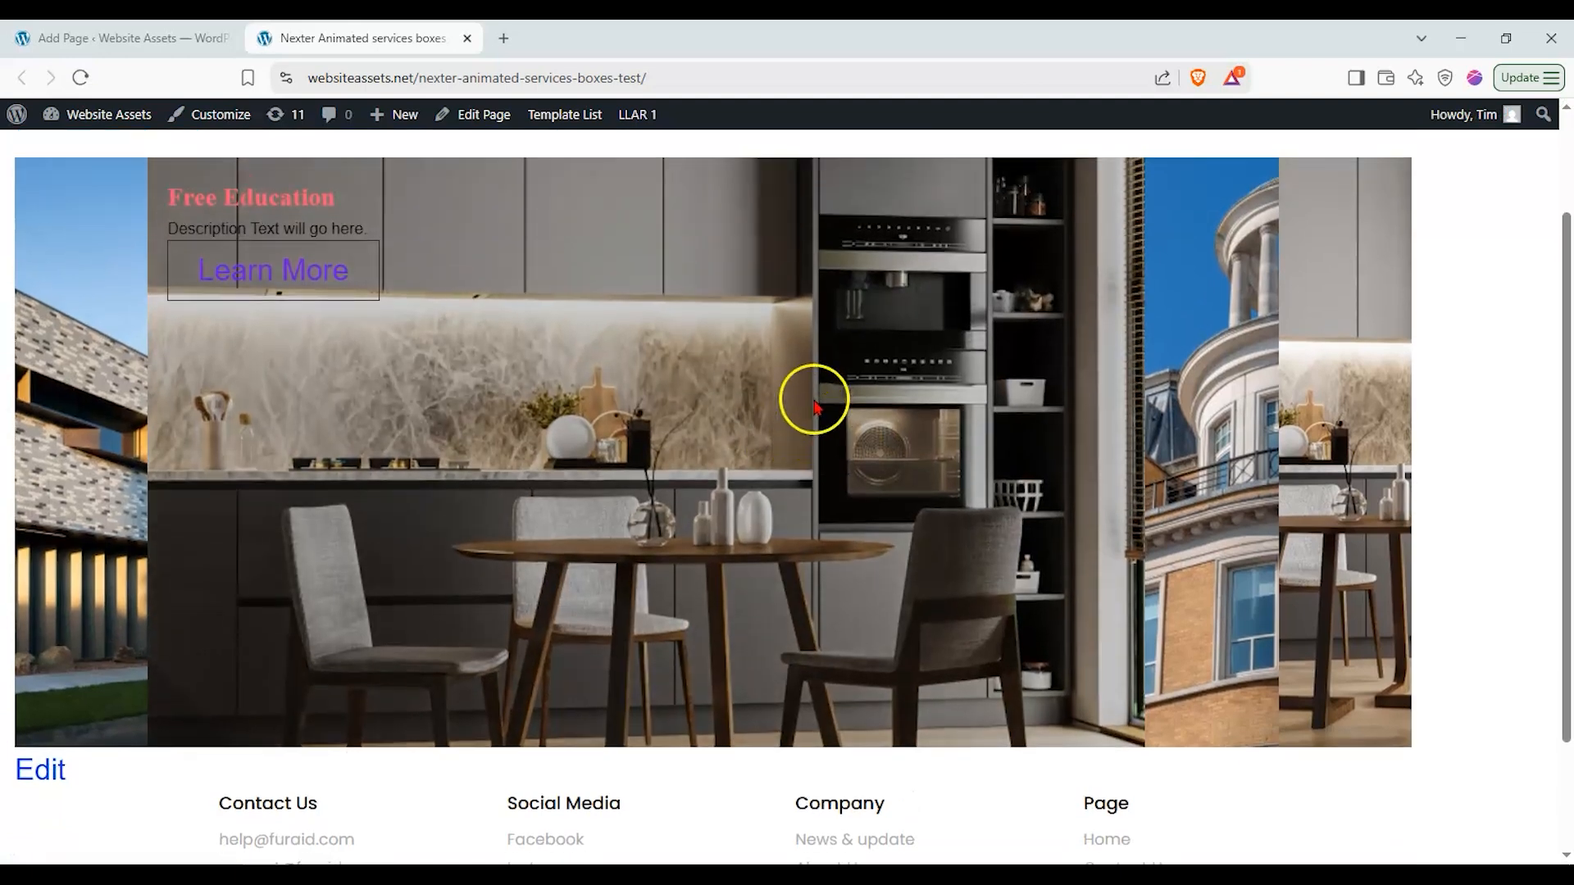
scroll(816, 410, "up", 2)
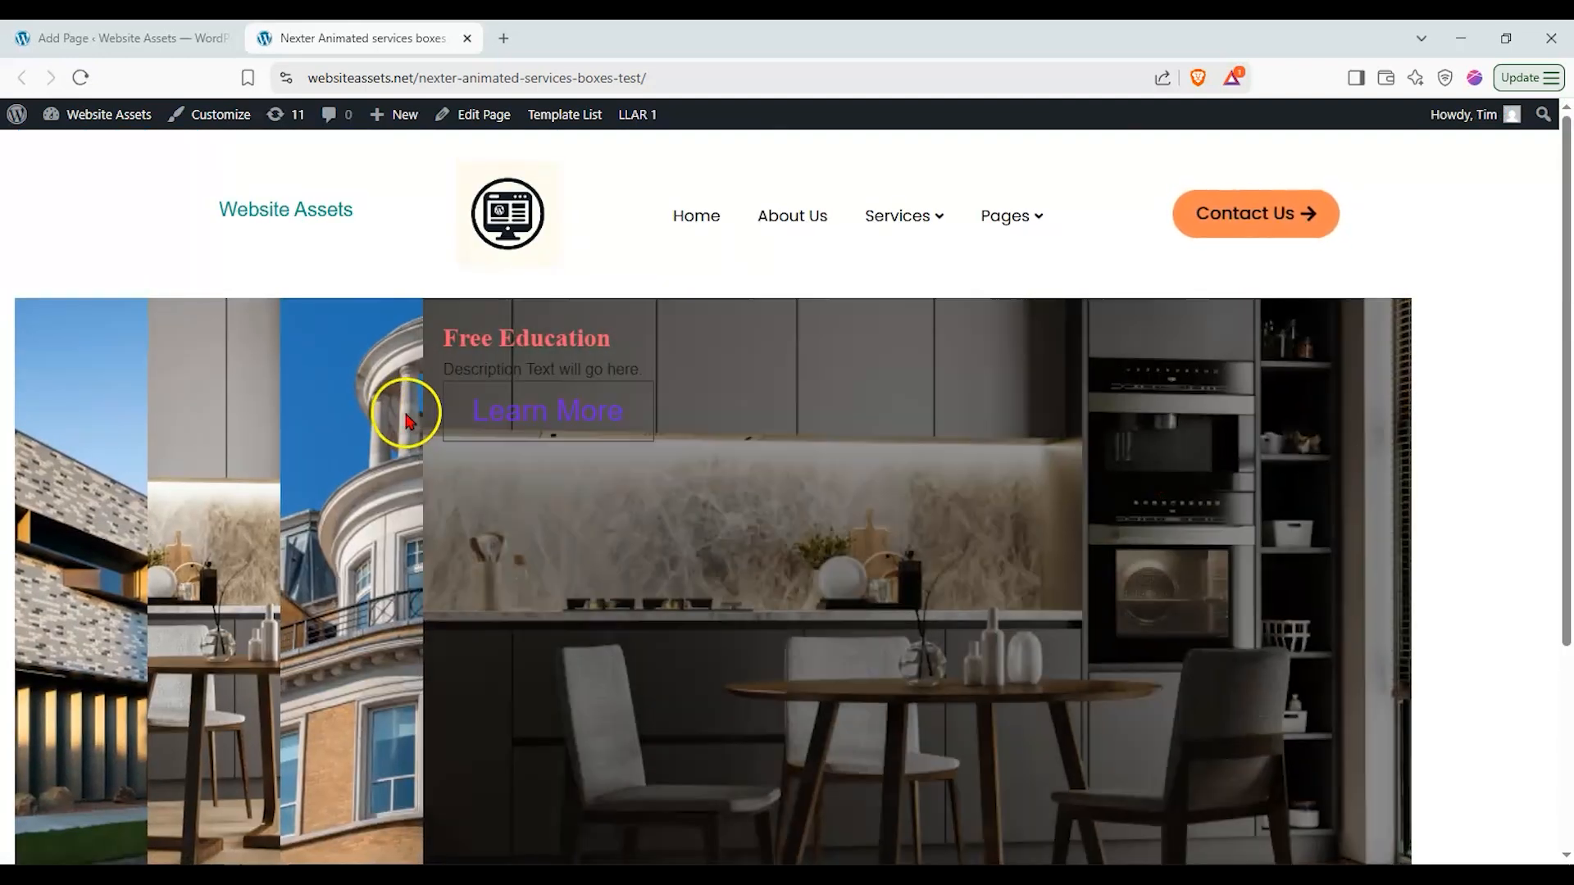
mouse_move(422, 411)
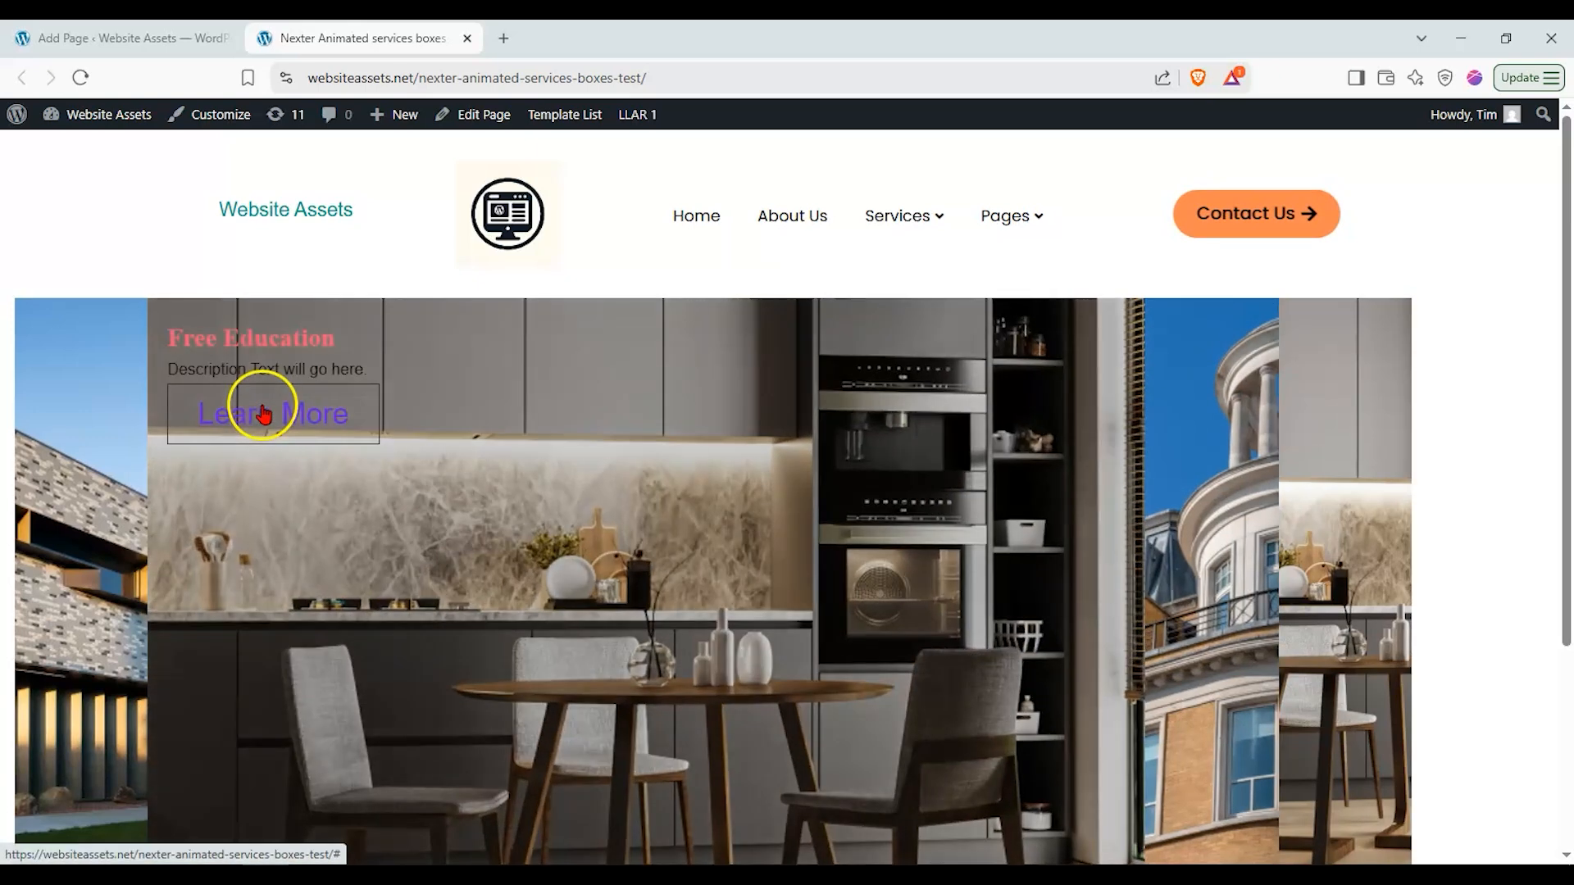
mouse_move(42, 402)
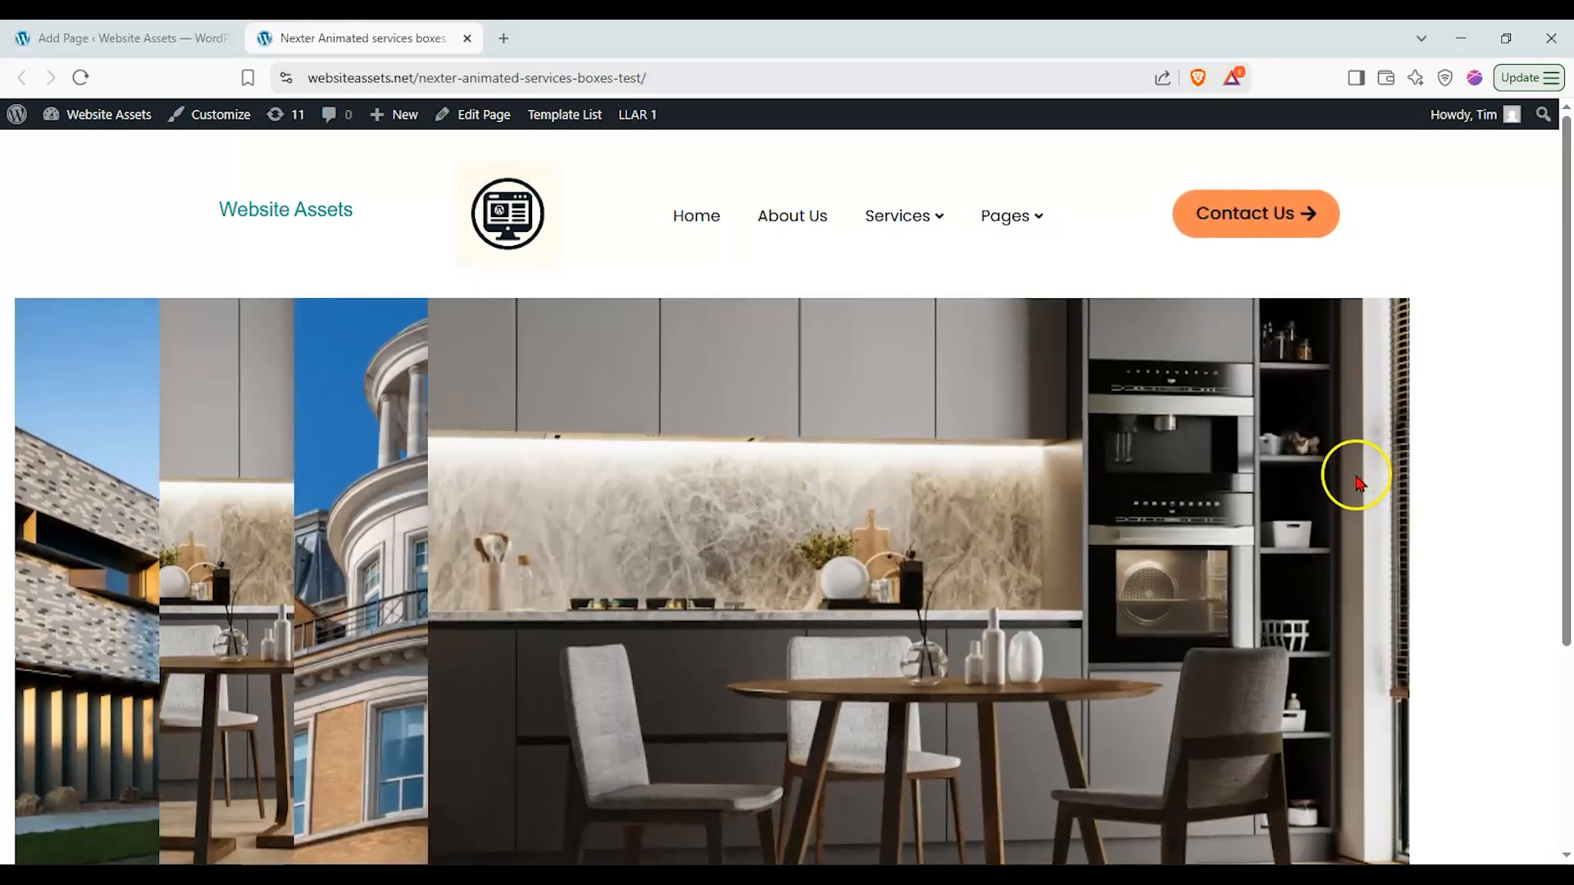
mouse_move(271, 446)
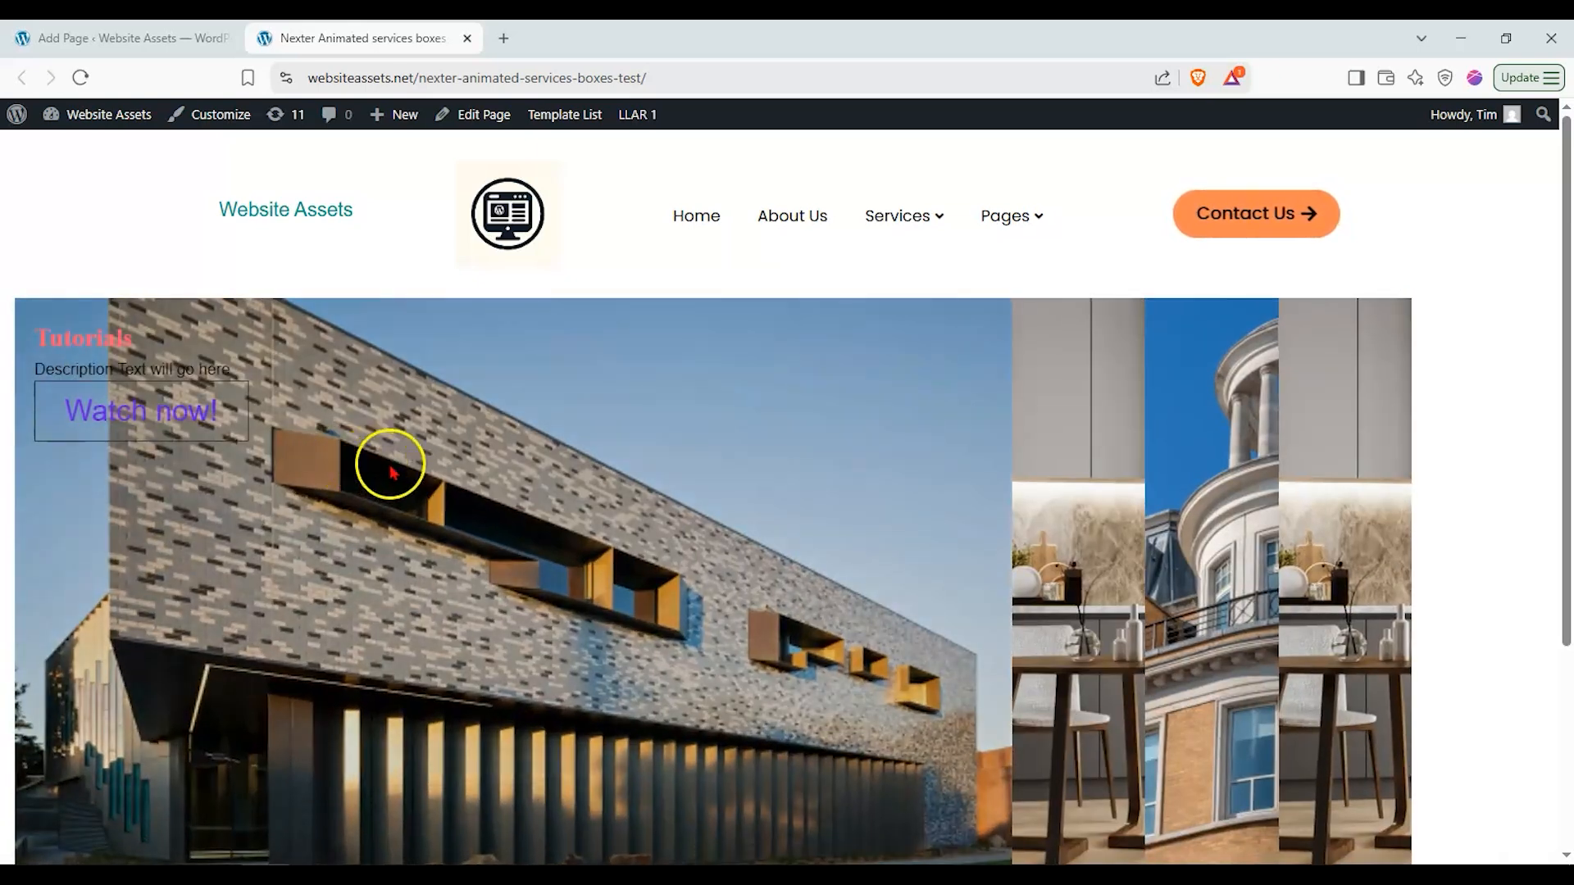
mouse_move(1149, 510)
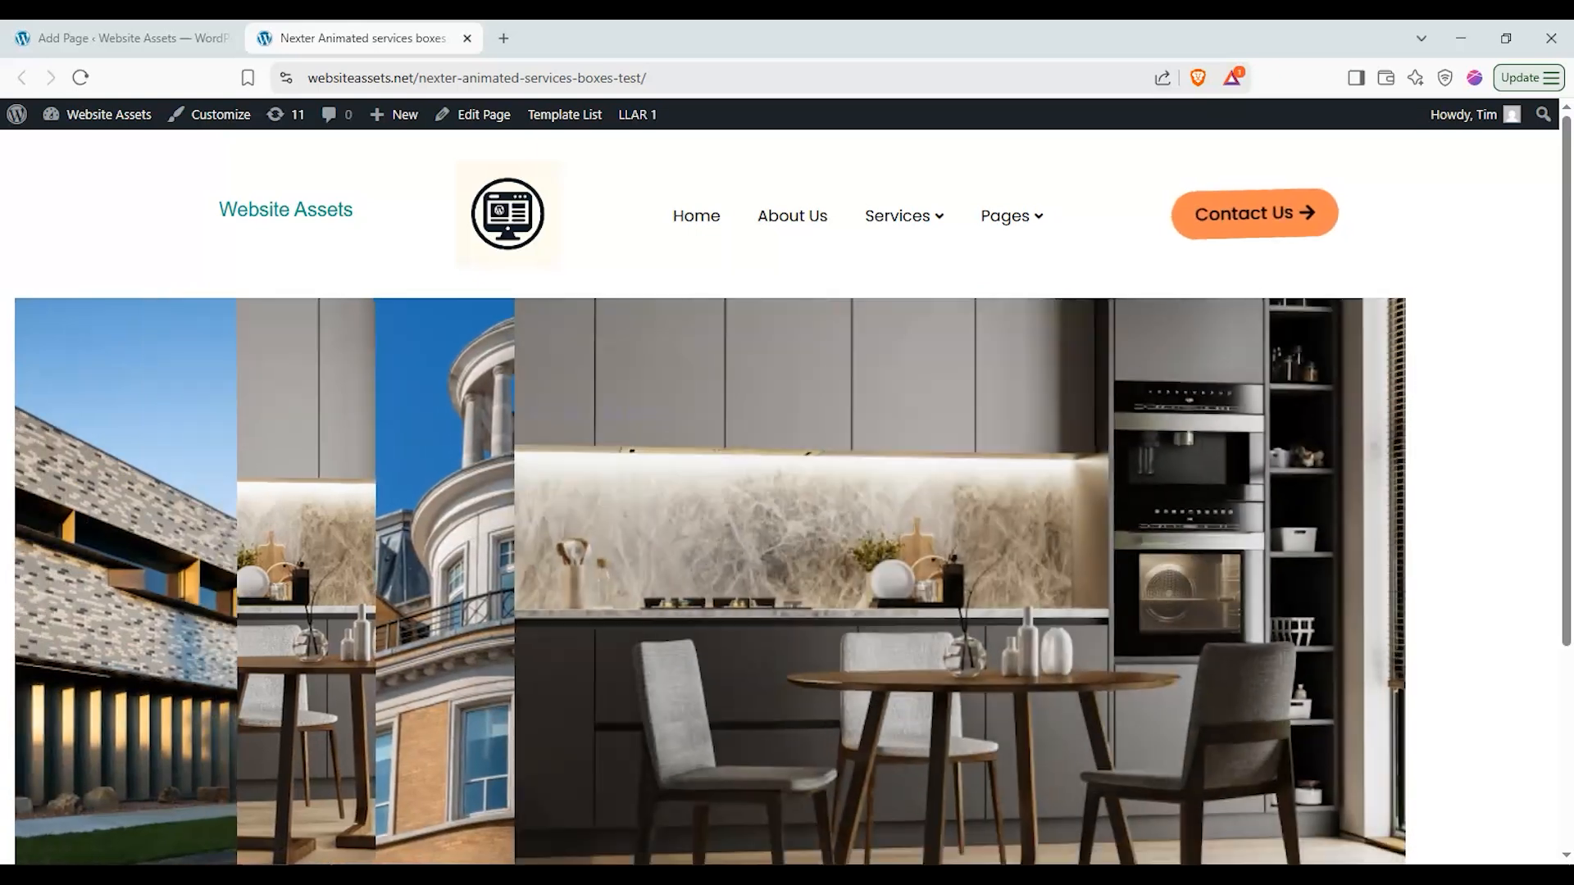
mouse_move(643, 563)
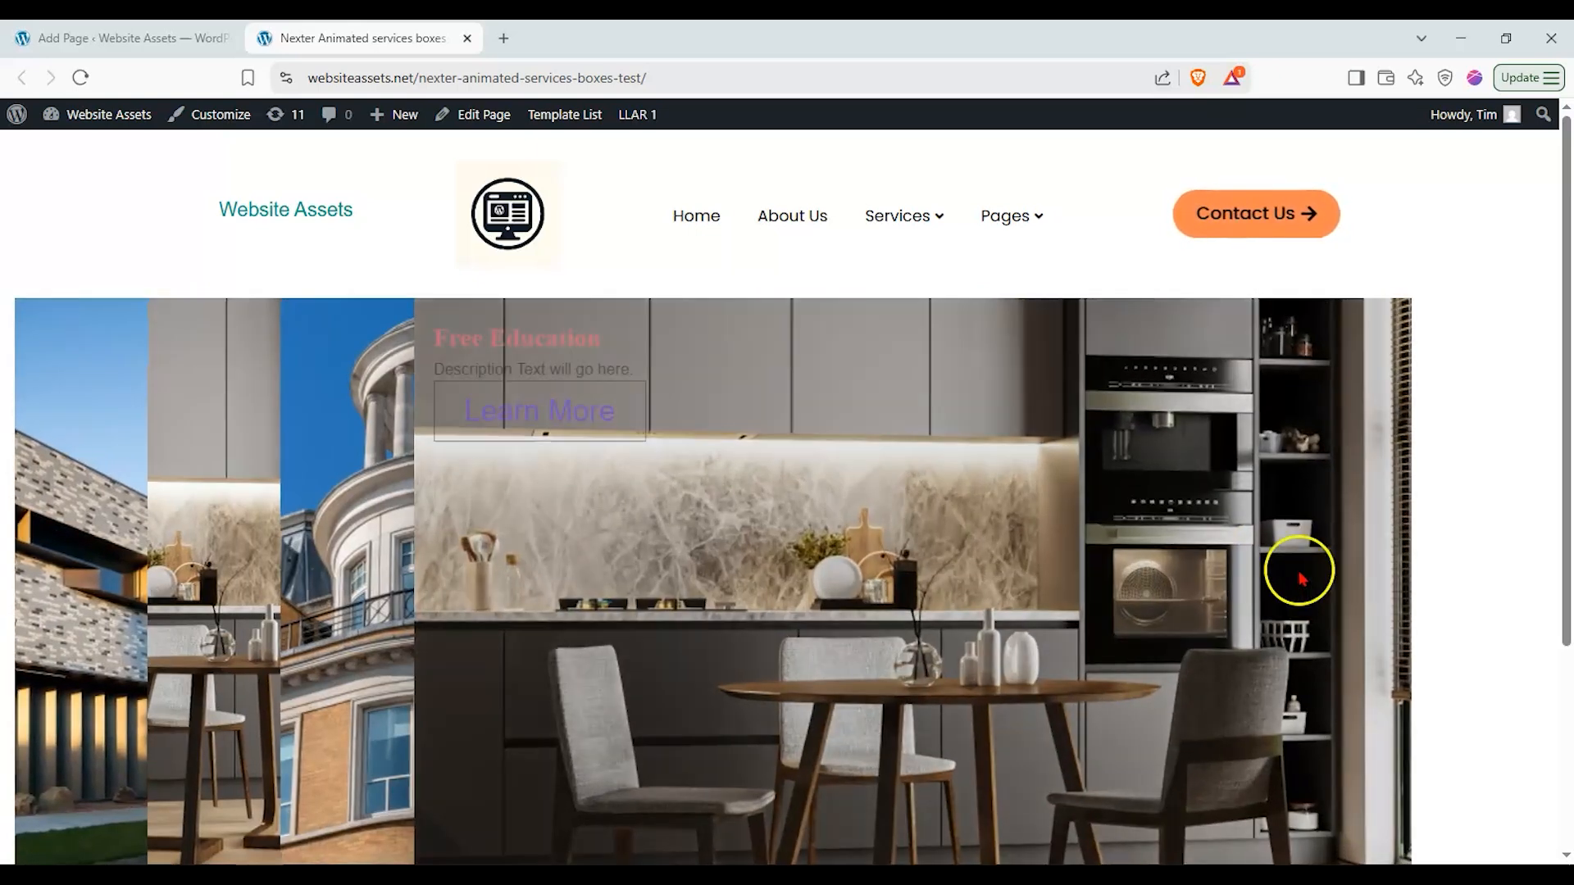
mouse_move(409, 475)
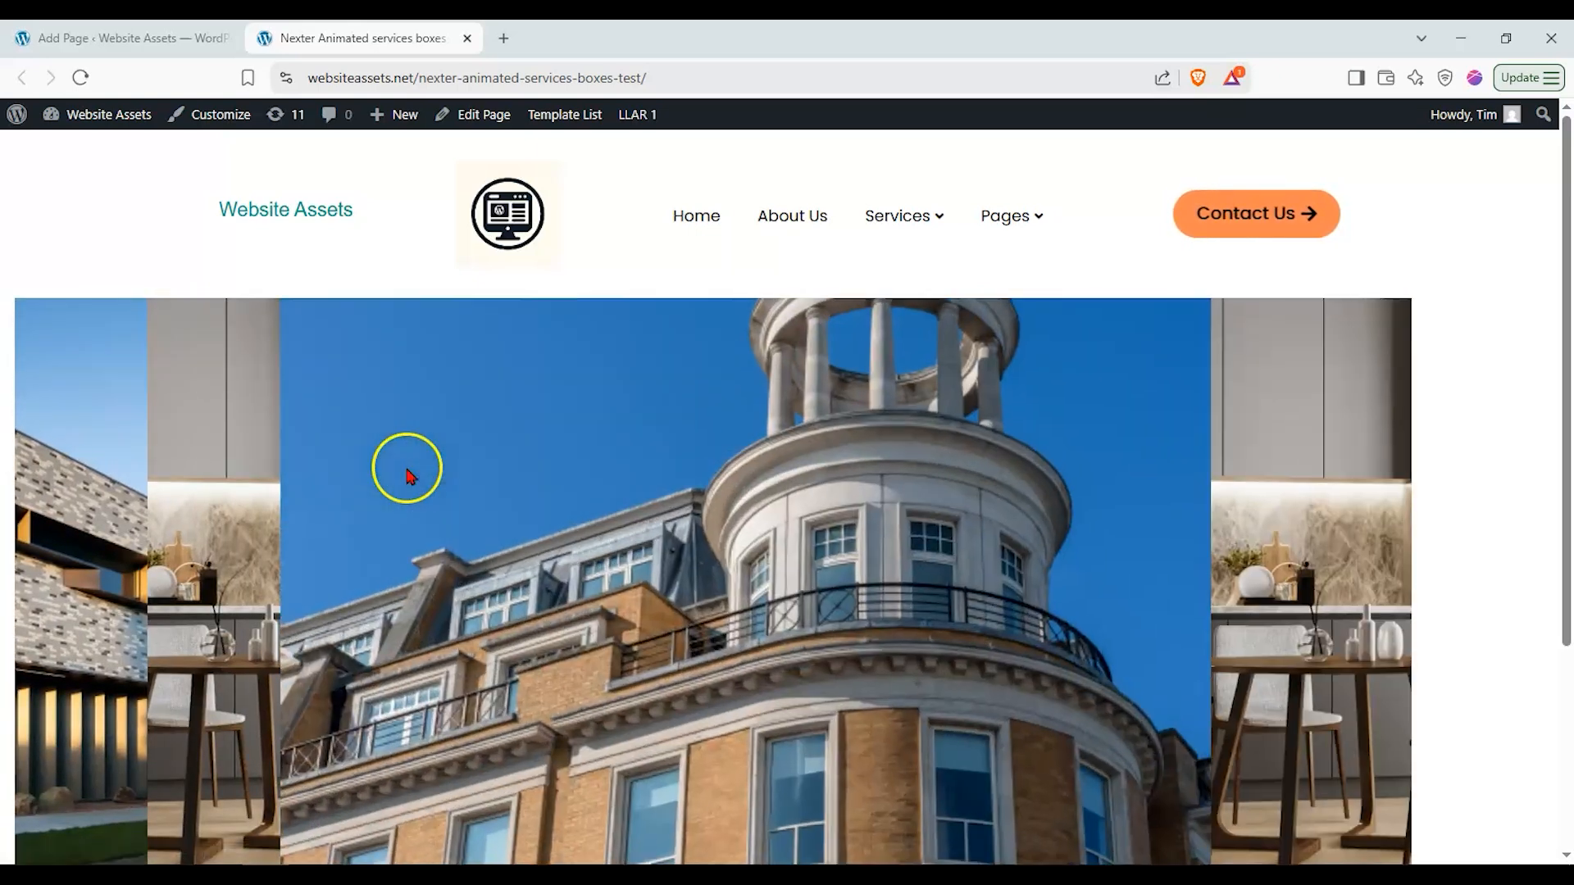
mouse_move(461, 503)
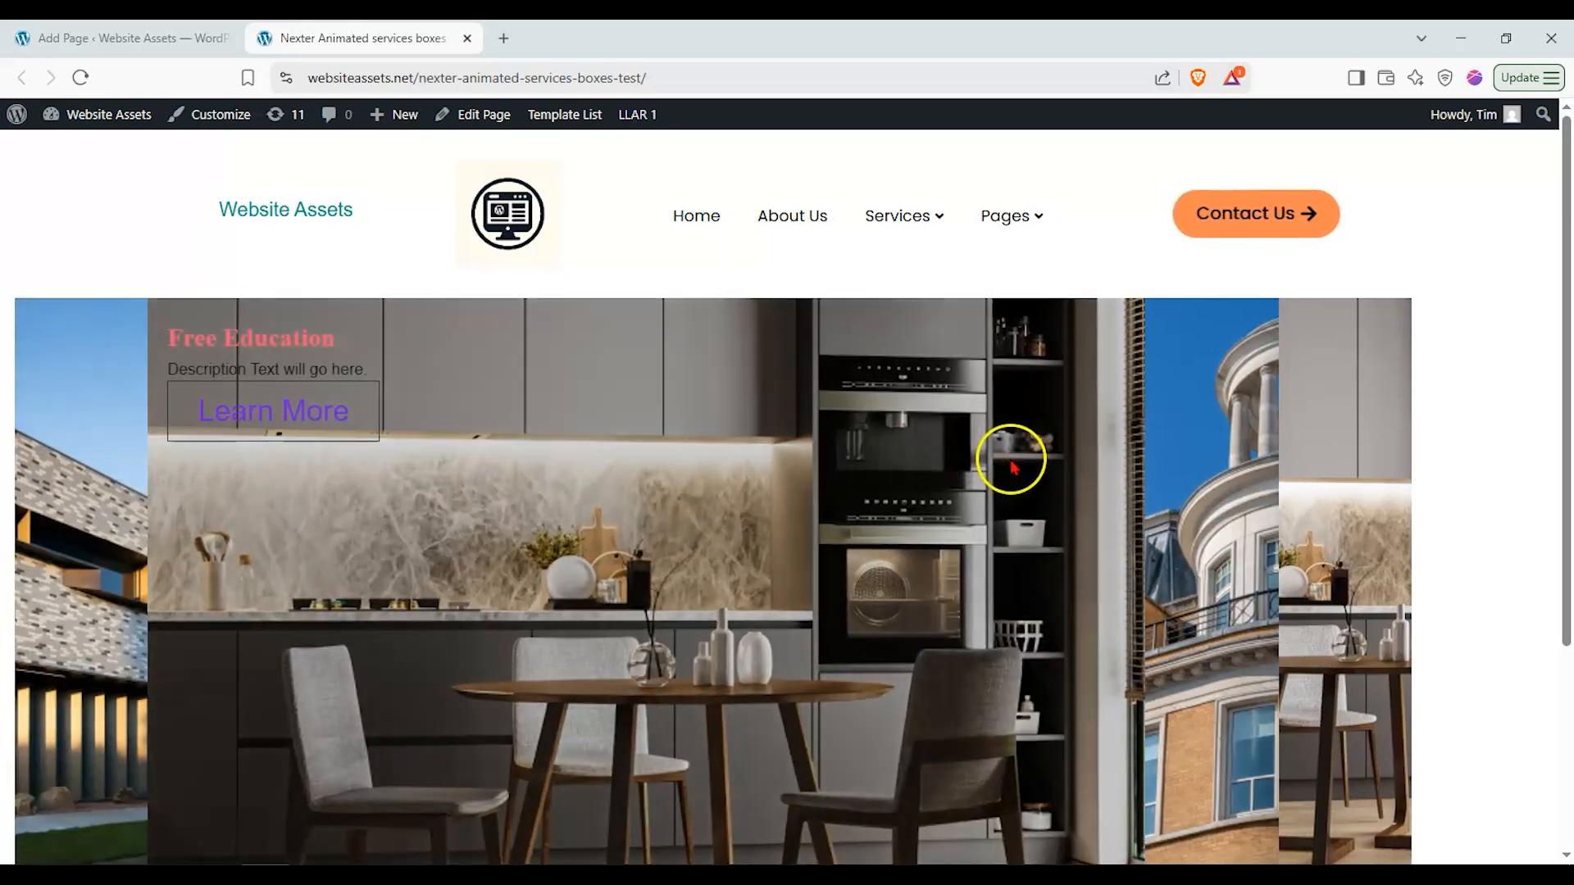
mouse_move(1159, 450)
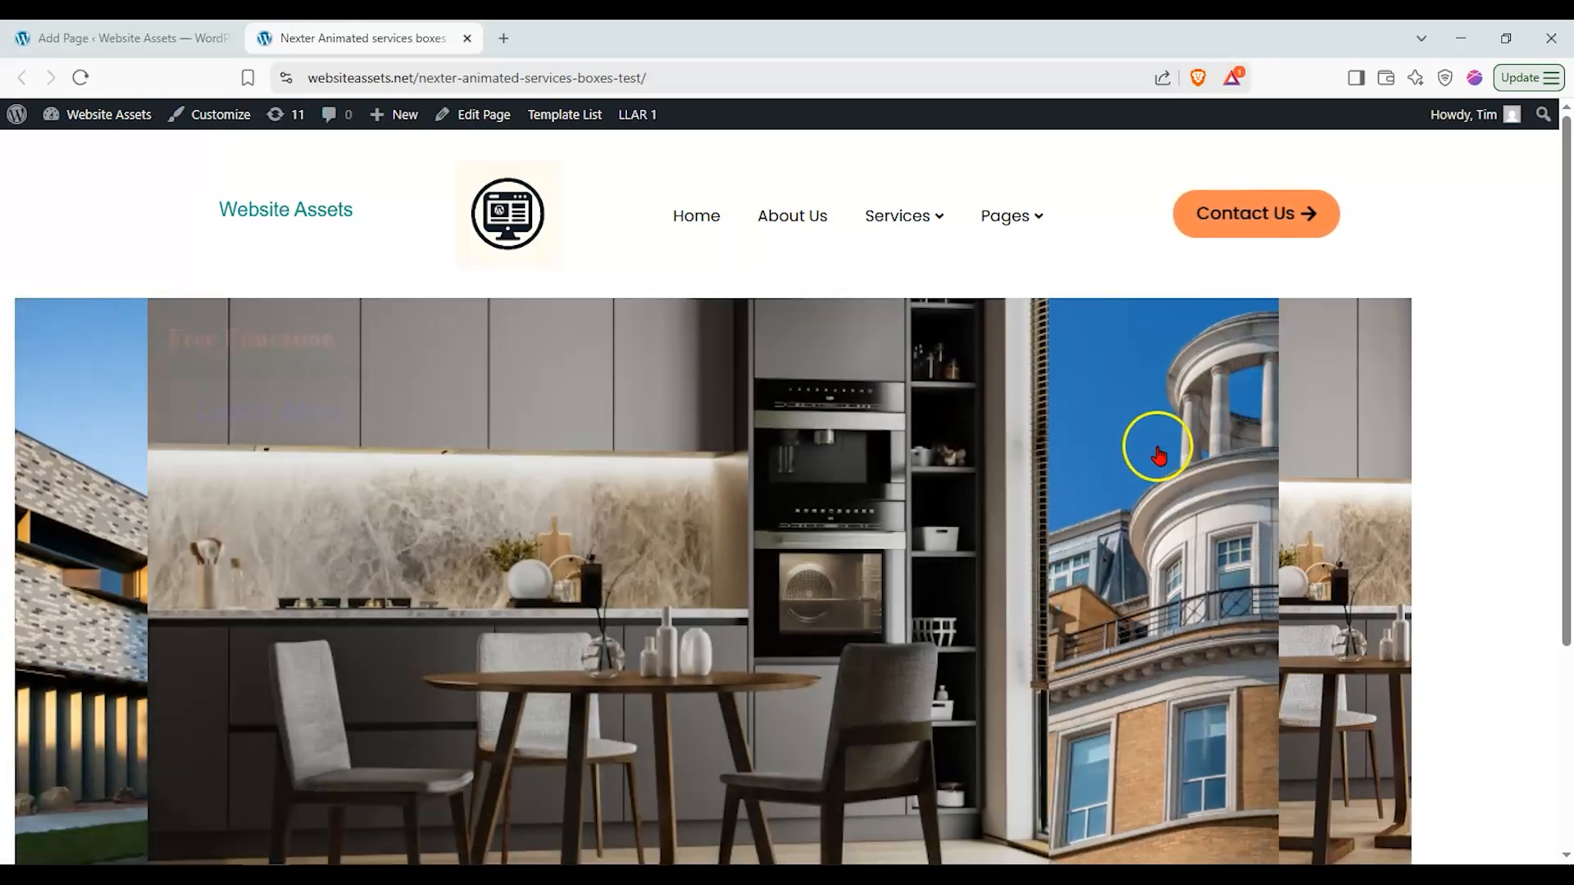
mouse_move(1312, 418)
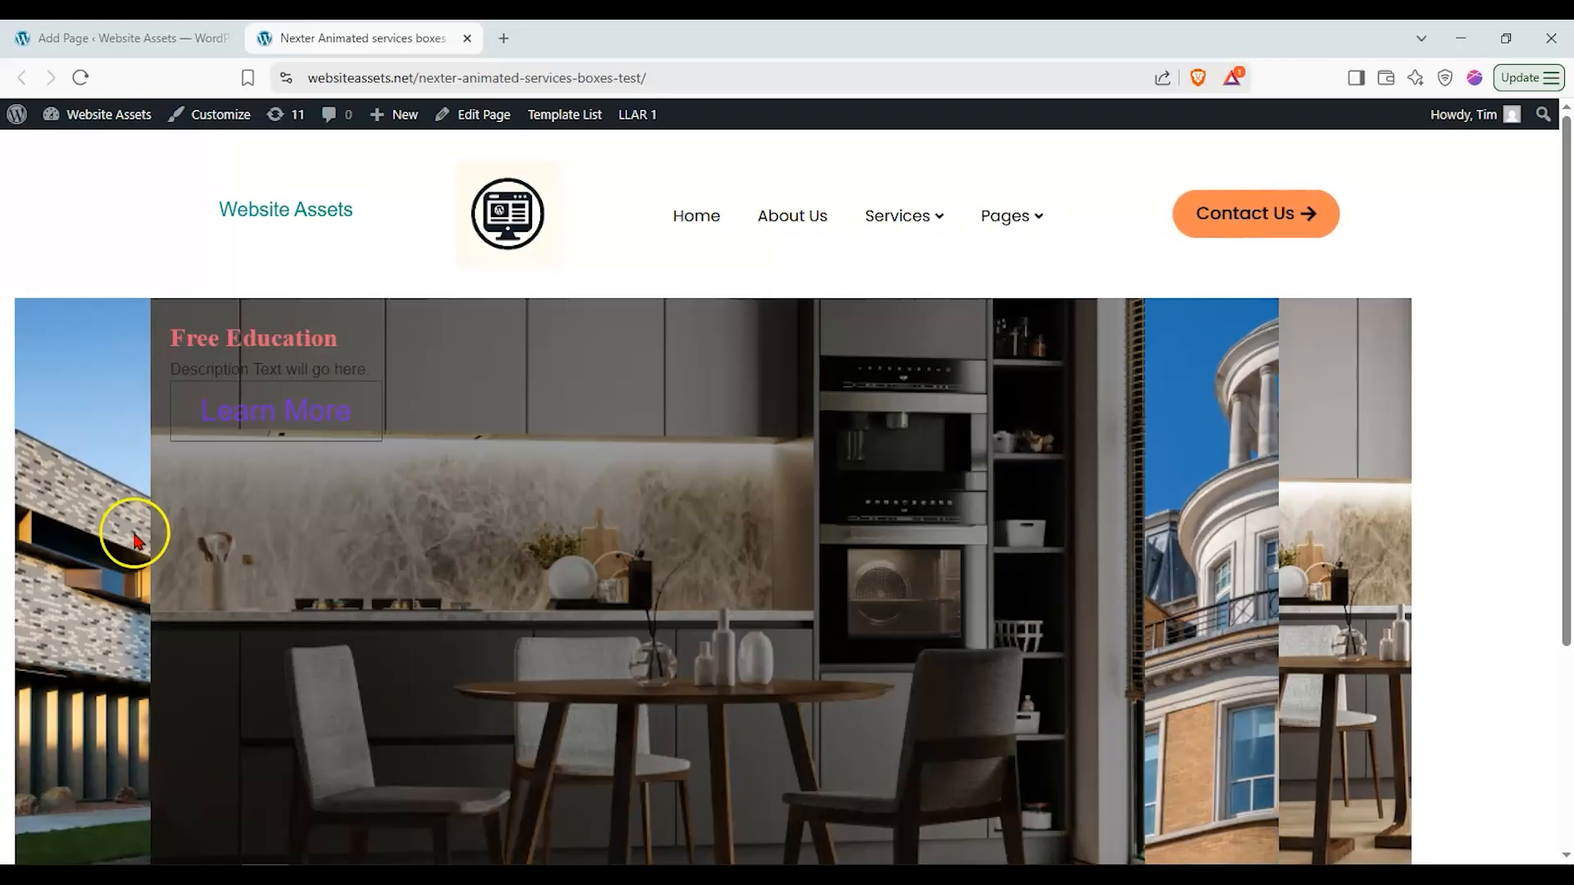
mouse_move(133, 541)
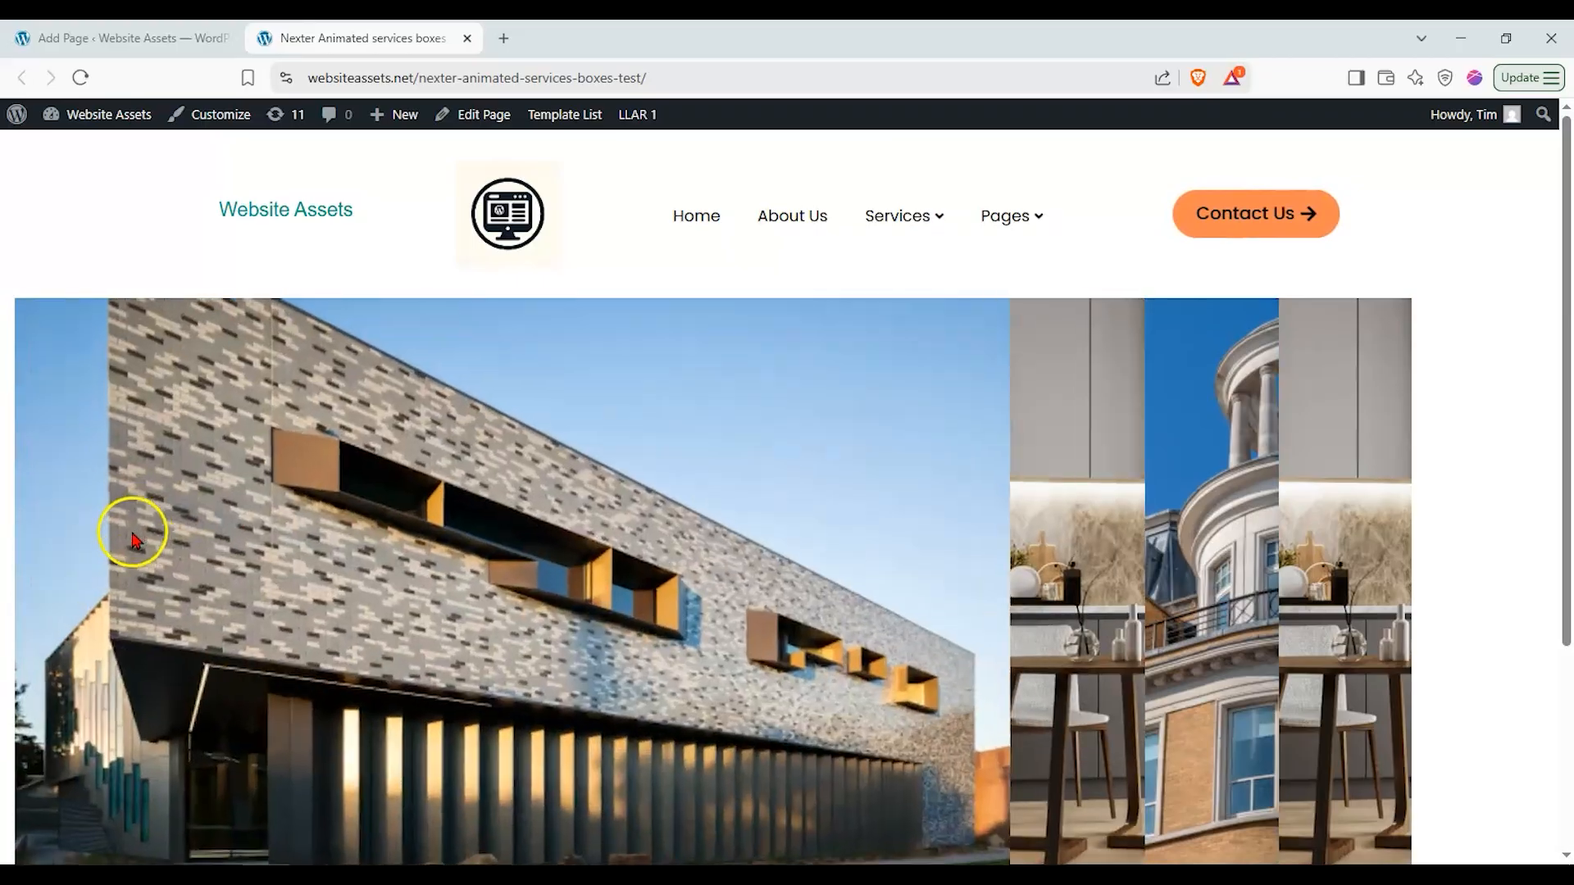